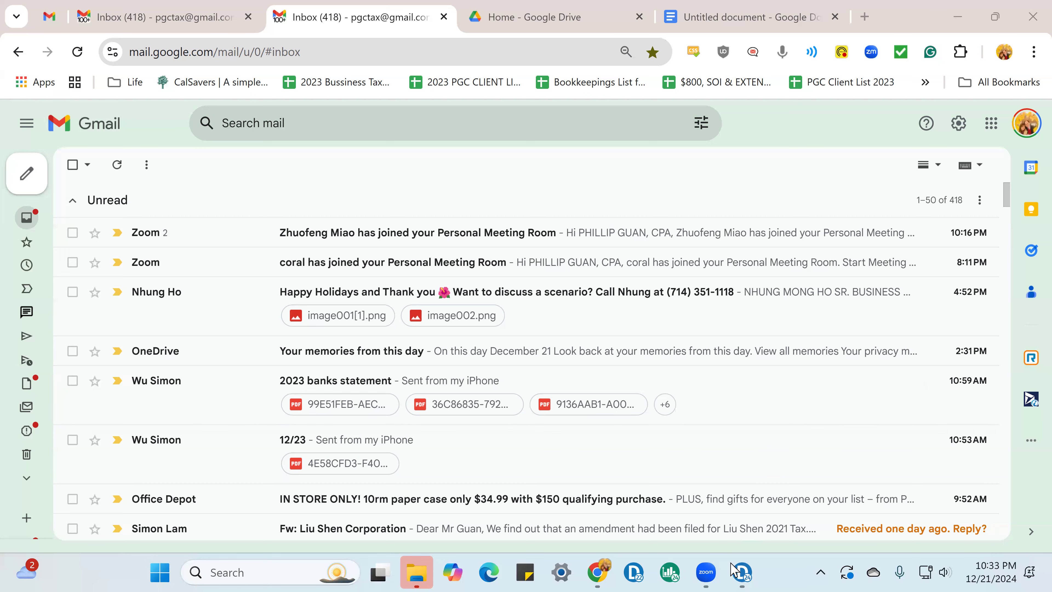
Step: Switch to Drake 2024 and display Form 1120S of the SUNSHINE S CORP return
{"action": "left_click", "coordinate": [743, 572]}
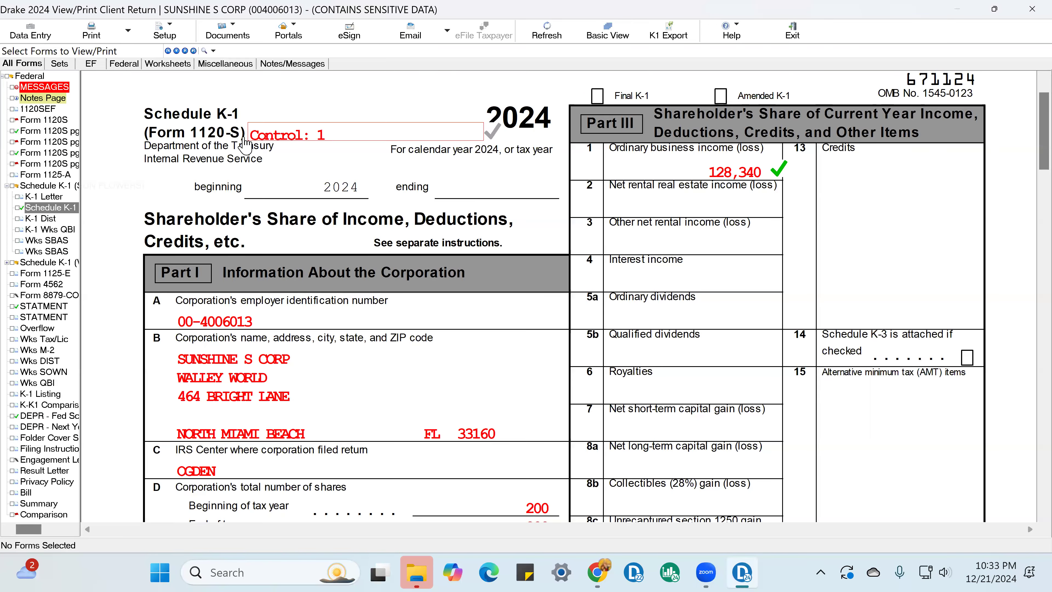
{"action": "left_click", "coordinate": [74, 121]}
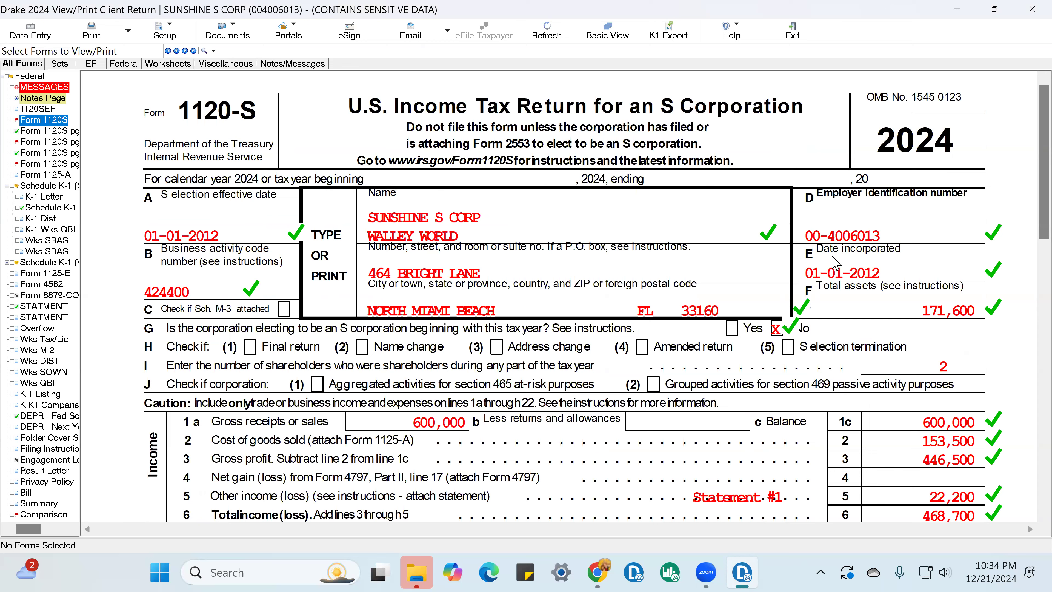
Step: Toggle the review marks beside the S election effective date and the date incorporated on Form 1120-S
{"action": "left_click", "coordinate": [222, 245]}
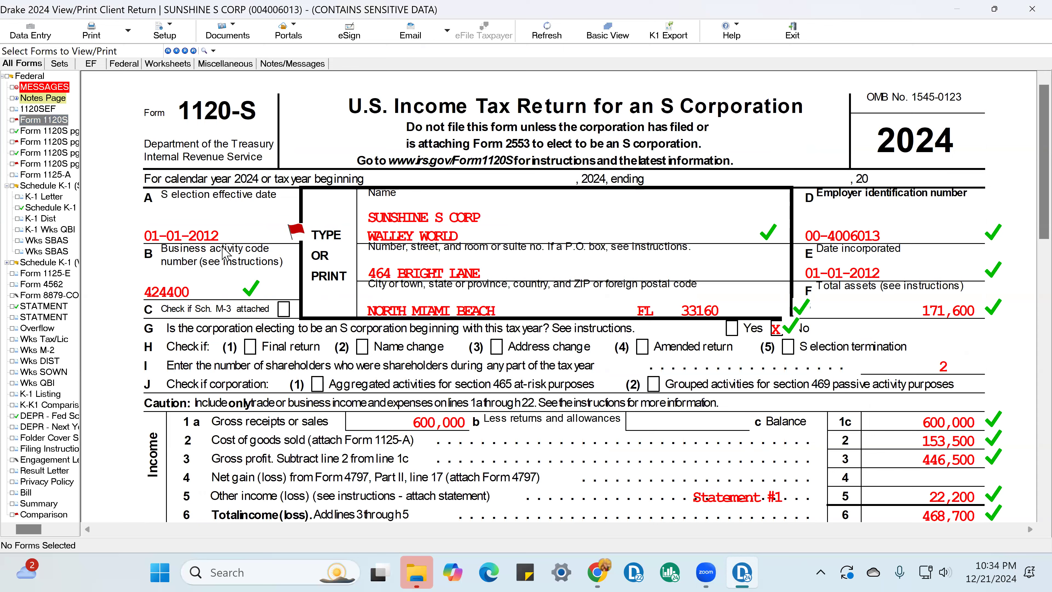
{"action": "left_click", "coordinate": [276, 239]}
{"action": "left_click", "coordinate": [276, 238]}
{"action": "left_click", "coordinate": [978, 276]}
{"action": "left_click", "coordinate": [976, 270]}
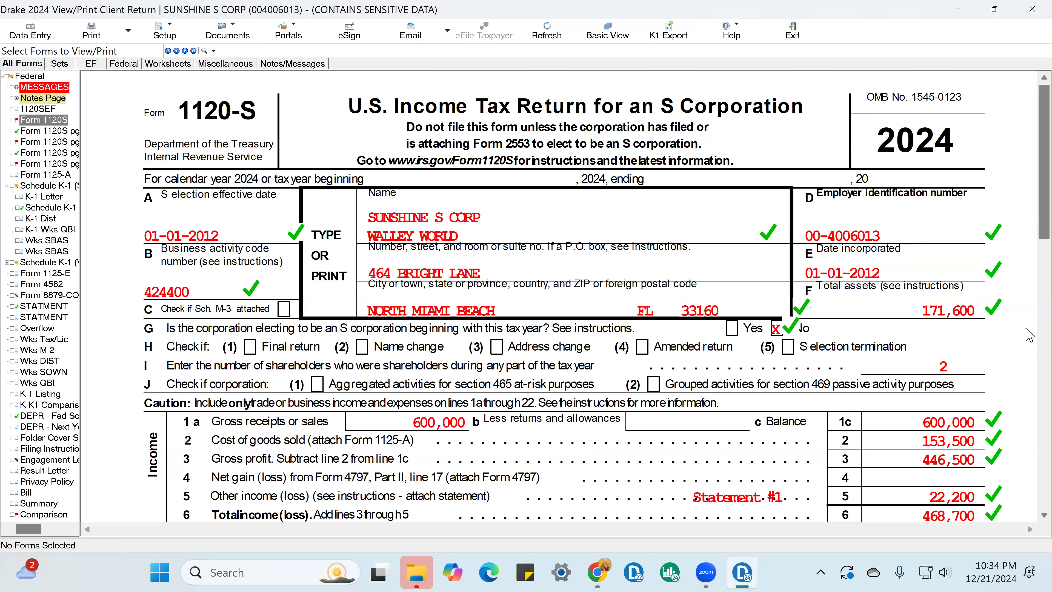
{"action": "left_click", "coordinate": [954, 264]}
{"action": "left_click", "coordinate": [954, 264]}
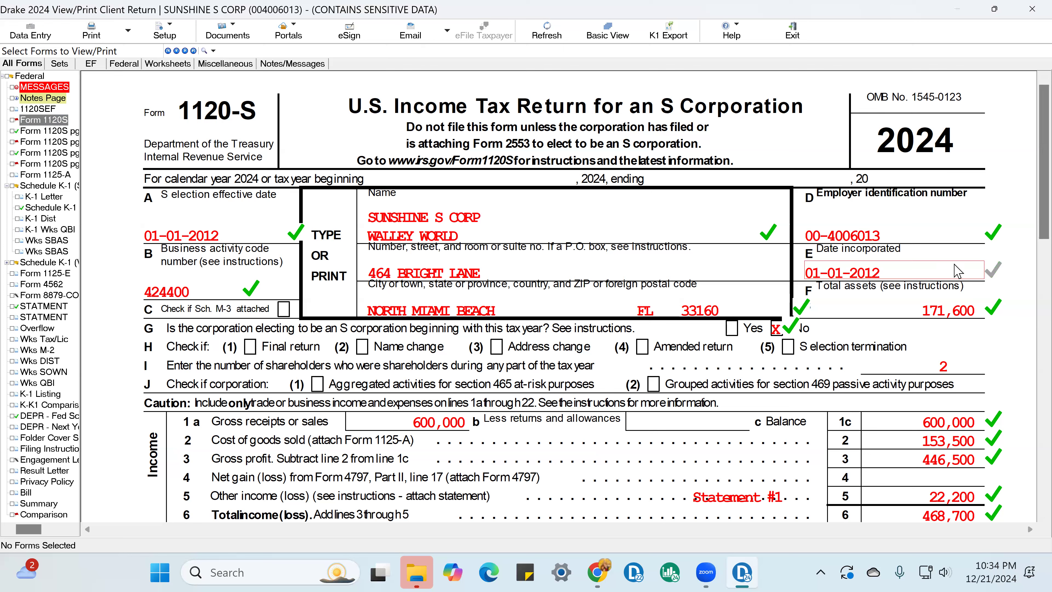
{"action": "left_click", "coordinate": [247, 239]}
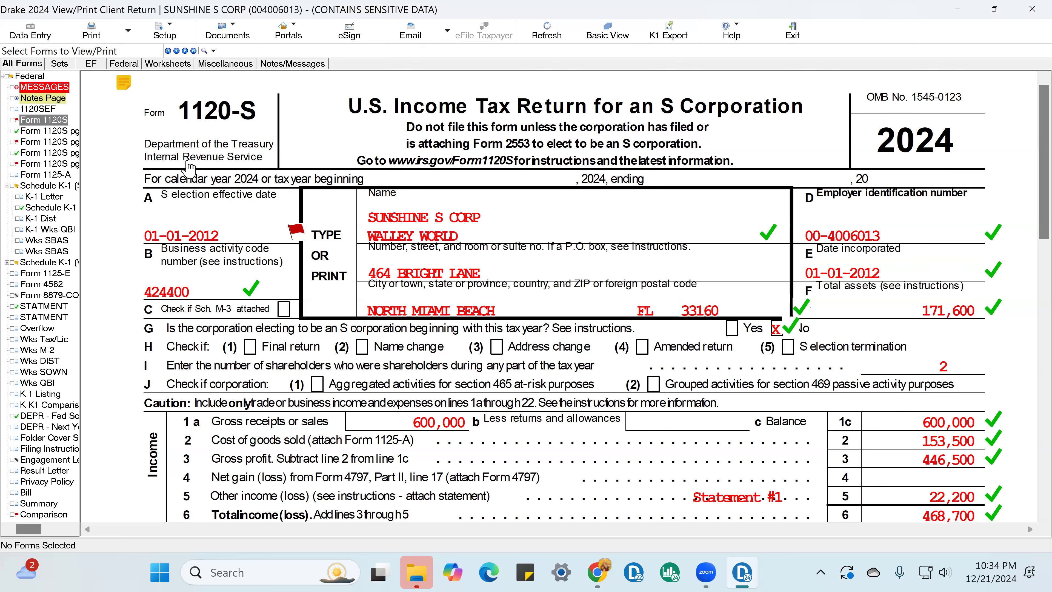
{"action": "left_click", "coordinate": [290, 239]}
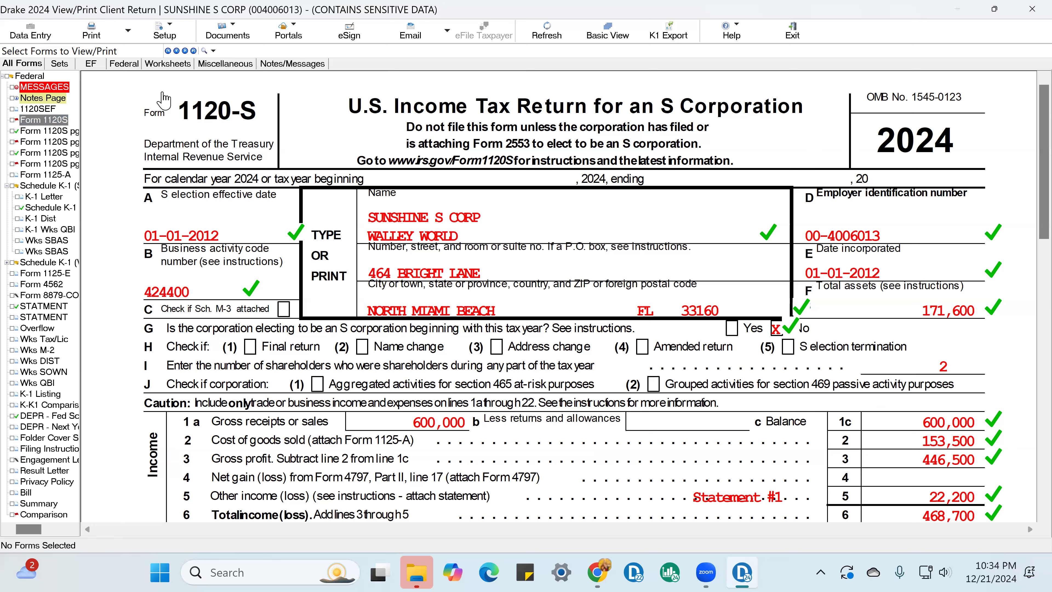
Step: Open the return's data entry at the Name, Address, and General Info. screen
{"action": "left_click", "coordinate": [31, 38]}
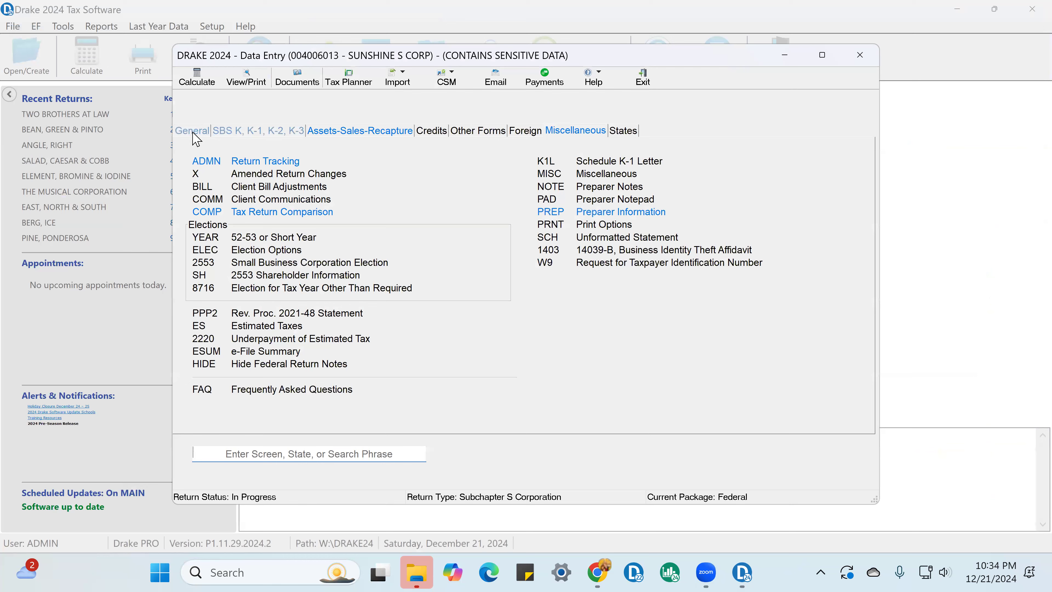
{"action": "left_click", "coordinate": [193, 131]}
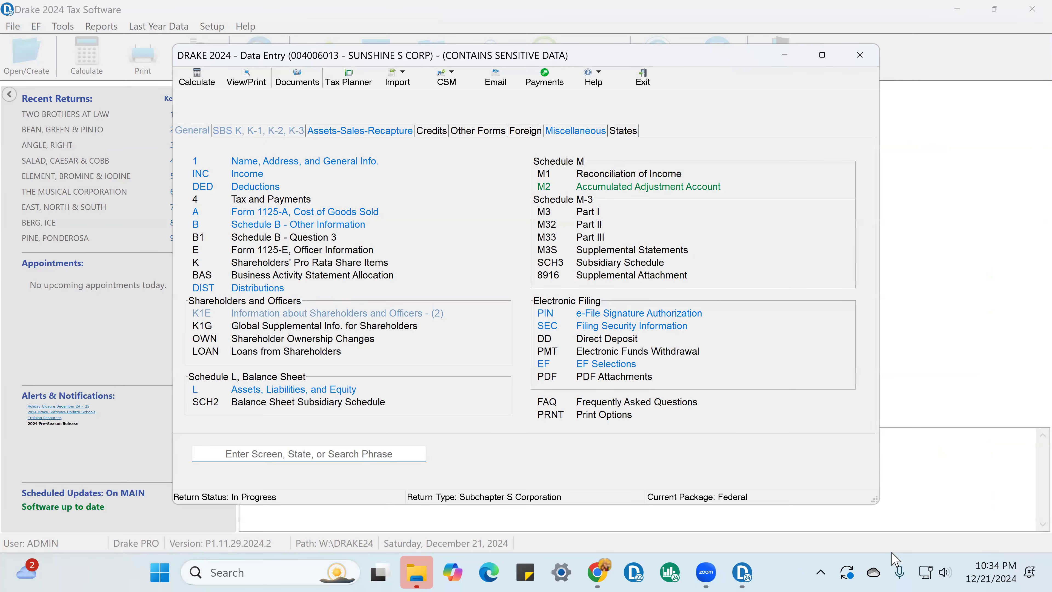
{"action": "left_click", "coordinate": [262, 170]}
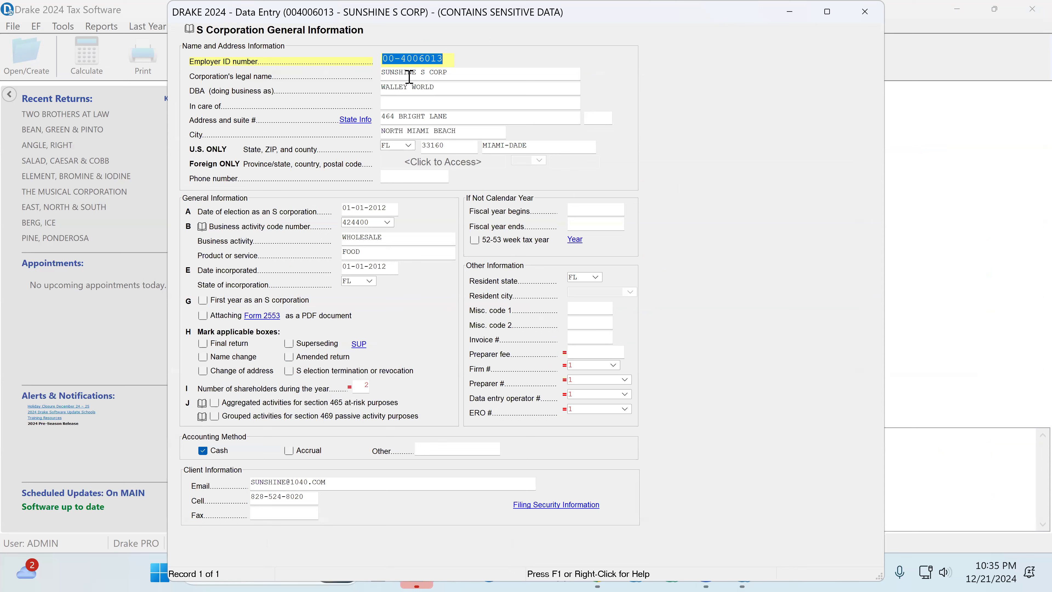
Step: Review the corporation's employer ID, legal name, DBA and address fields through to the S election date
{"action": "key", "text": "Tab"}
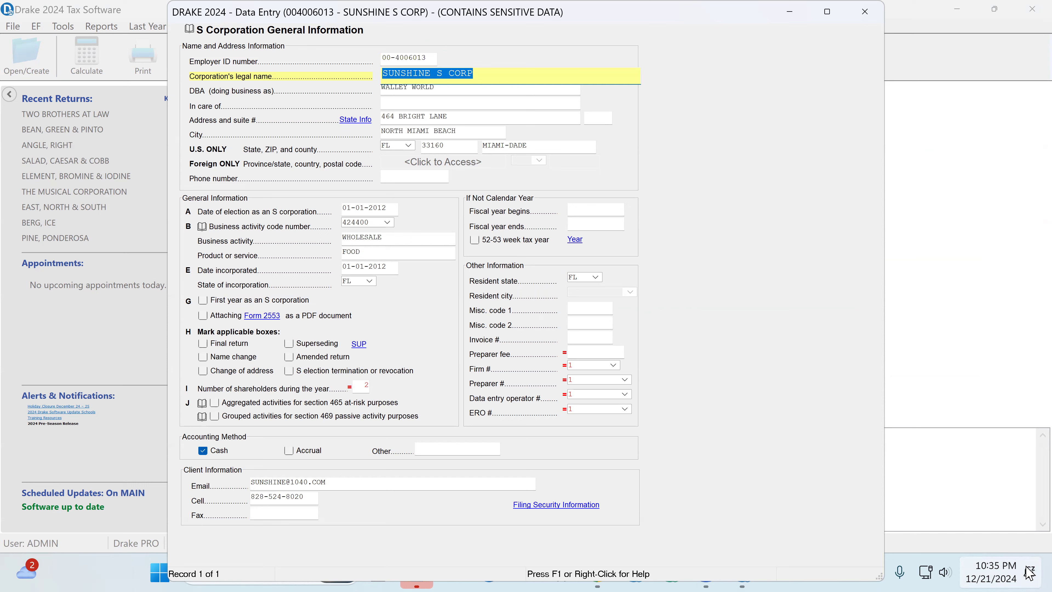
{"action": "key", "text": "Tab"}
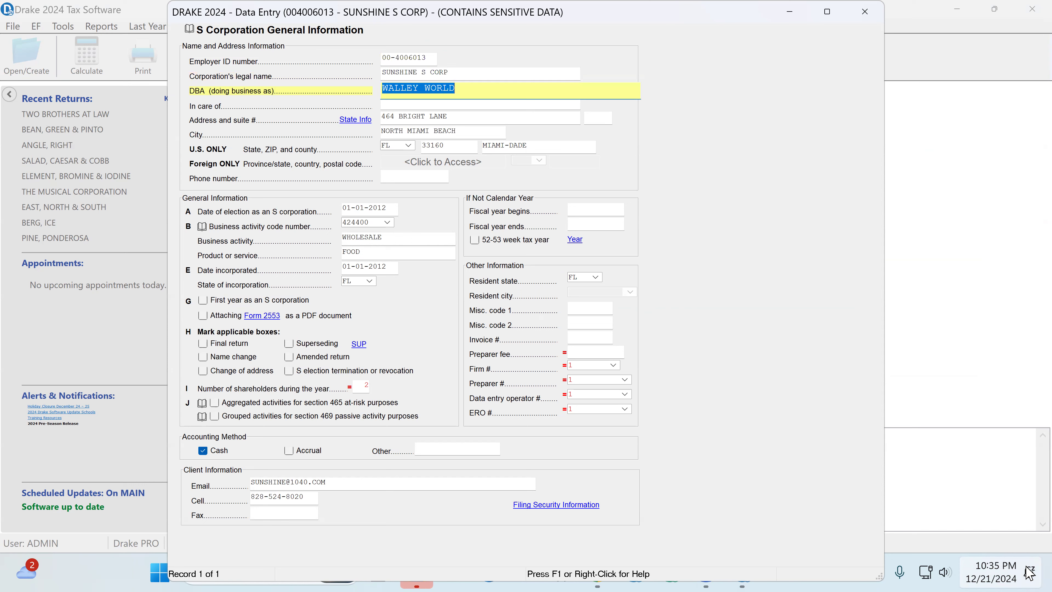
{"action": "key", "text": "Tab"}
{"action": "key", "text": "Tab"}
{"action": "key", "text": "Tab"}
{"action": "key", "text": "Tab"}
{"action": "key", "text": "Tab"}
{"action": "key", "text": "Tab"}
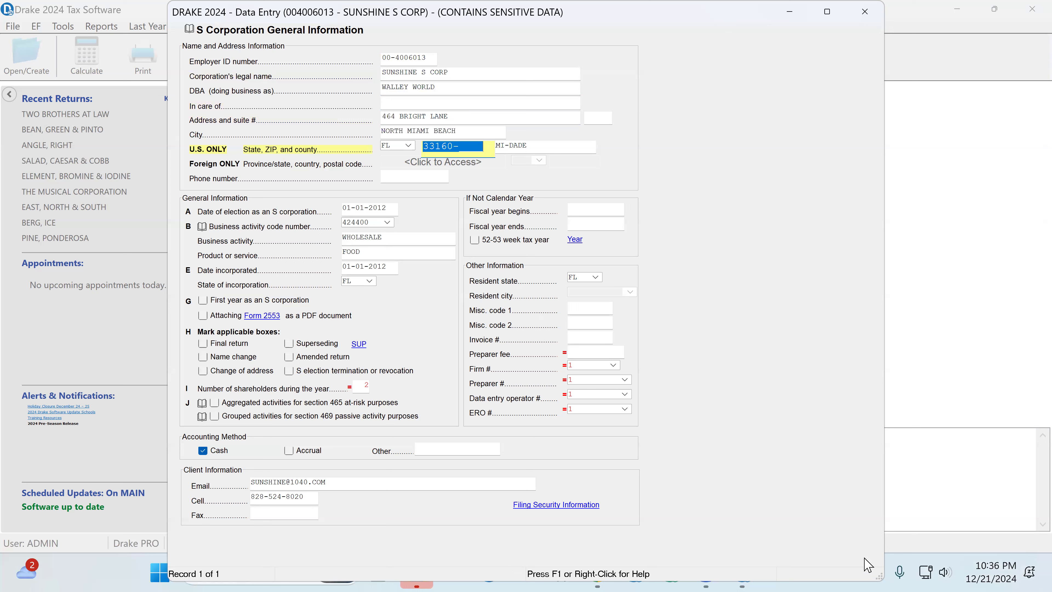
{"action": "key", "text": "Tab"}
{"action": "key", "text": "Tab"}
{"action": "key", "text": "Tab"}
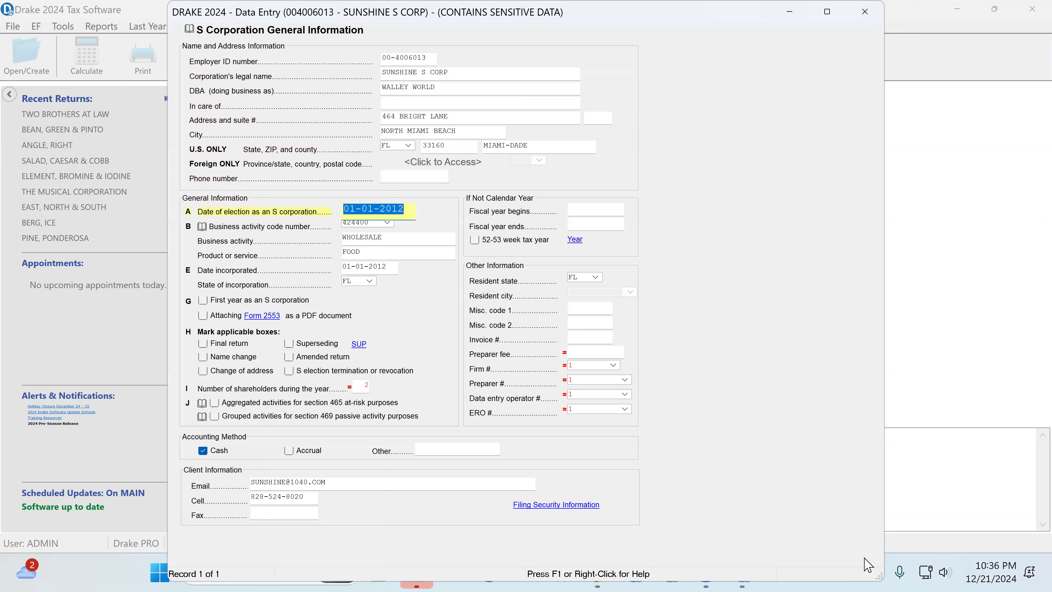
Step: Enter the corporation's phone number in the name and address information
{"action": "left_click", "coordinate": [388, 173]}
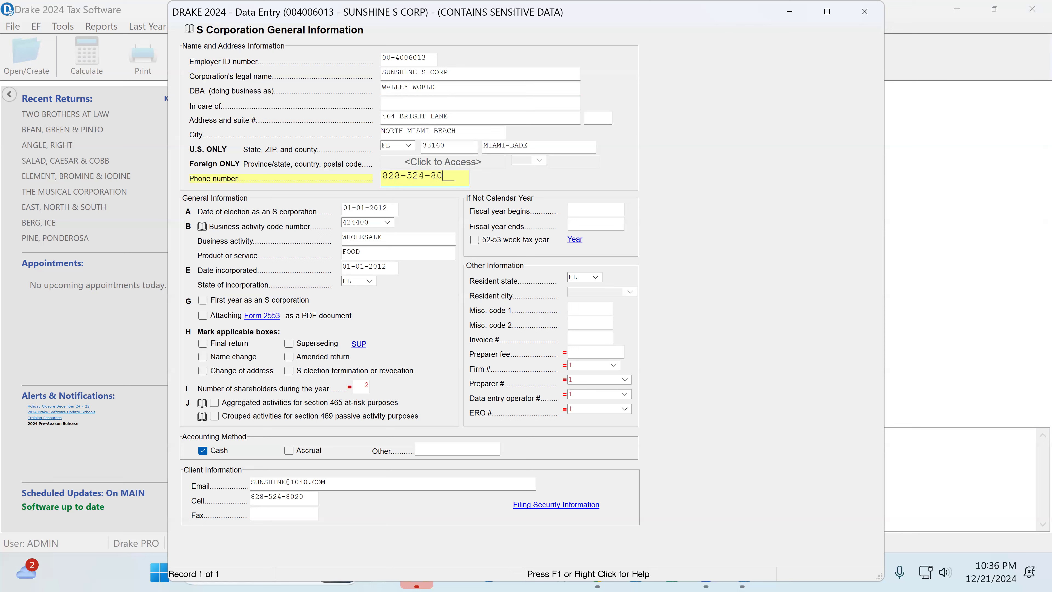
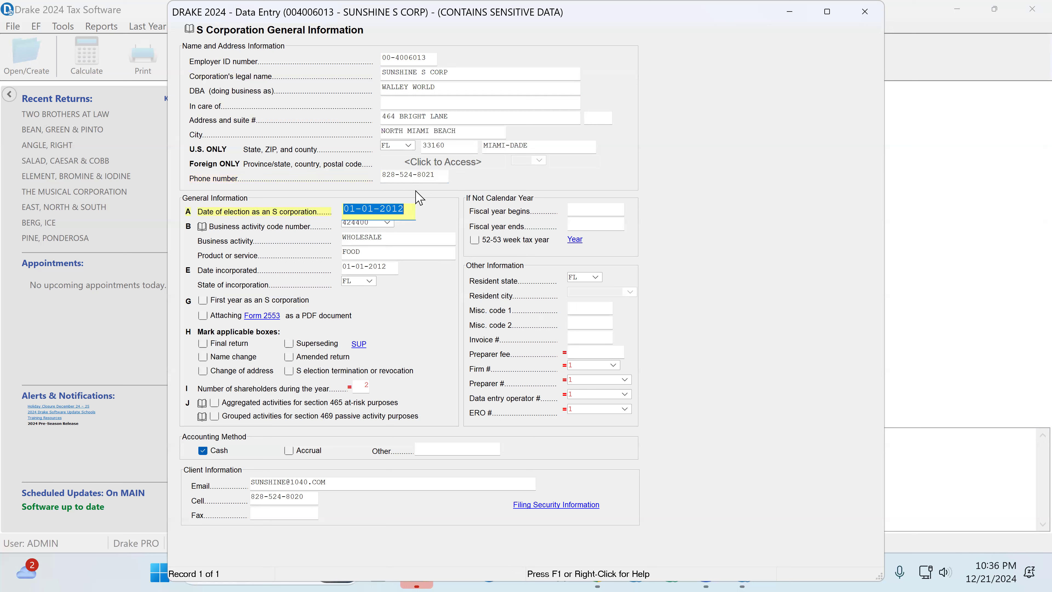
Step: Browse the business activity codes and pick 424400 Grocery & Related Products
{"action": "key", "text": "Tab"}
{"action": "key", "text": "Tab"}
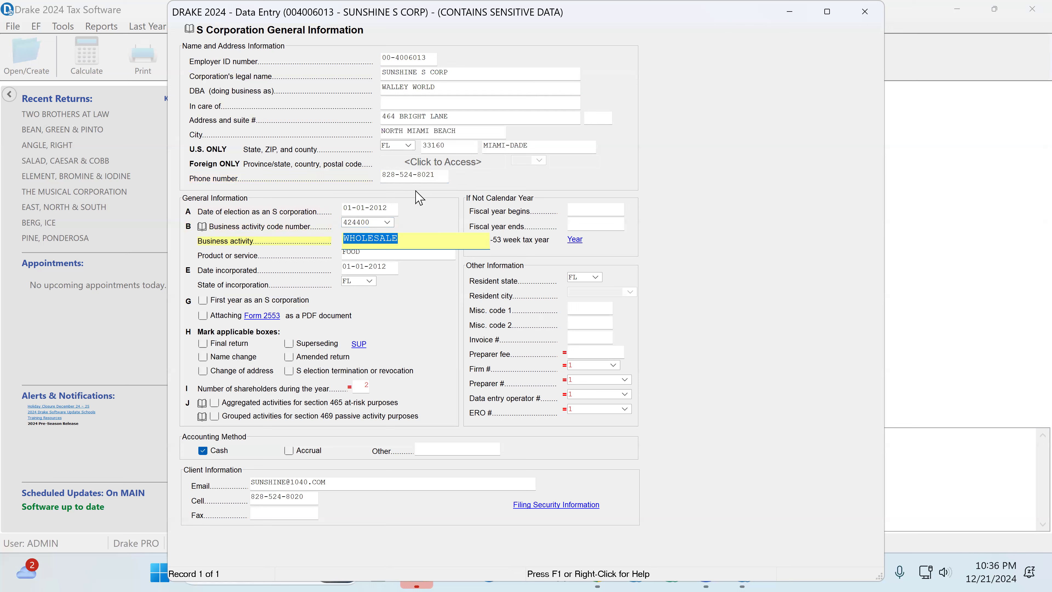
{"action": "left_click", "coordinate": [362, 223]}
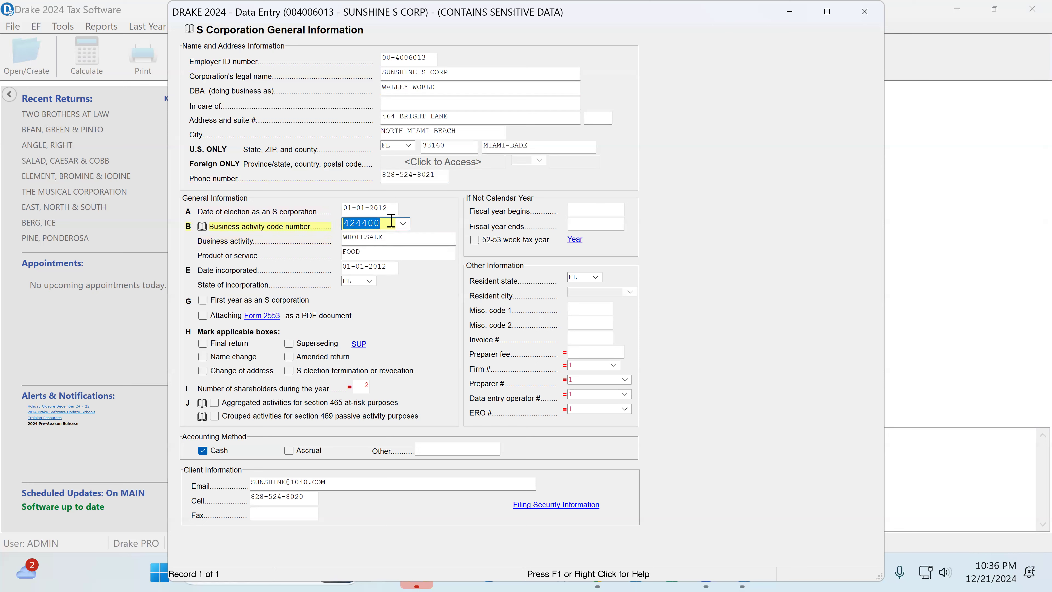
{"action": "left_click", "coordinate": [361, 237]}
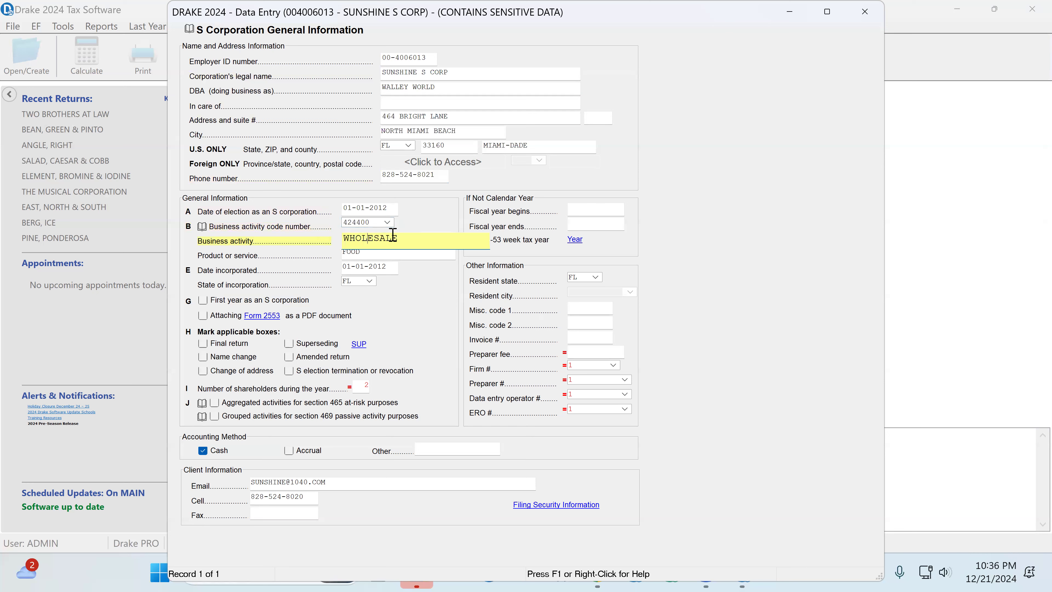
{"action": "left_click", "coordinate": [387, 222]}
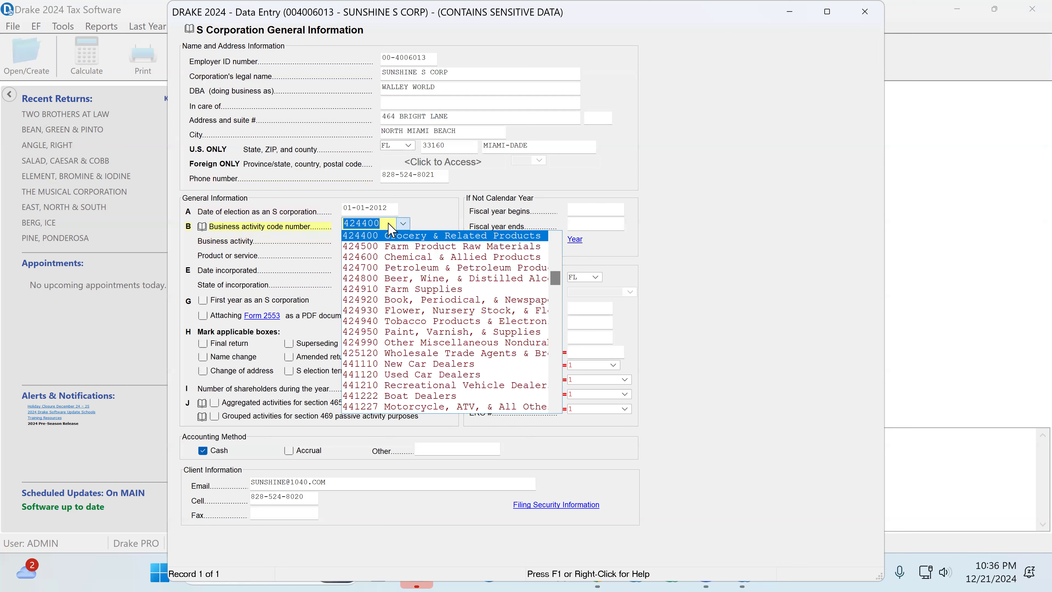
{"action": "left_click", "coordinate": [403, 236]}
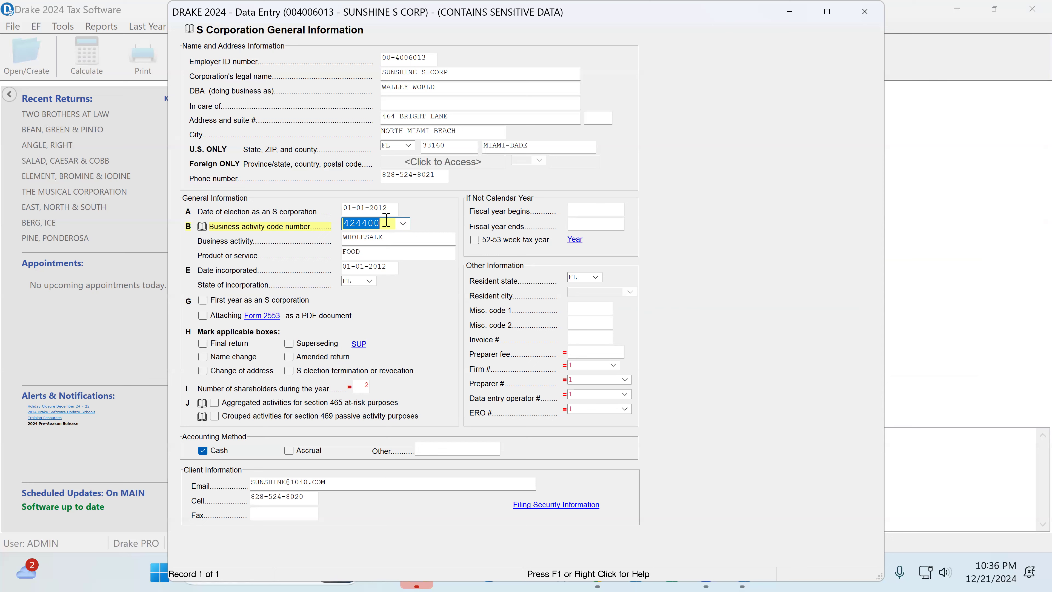
Step: Search the business activity codes for "wholesale" and set the code to 425120 Wholesale Trade Agents & Brokers
{"action": "key", "text": "ctrl+f"}
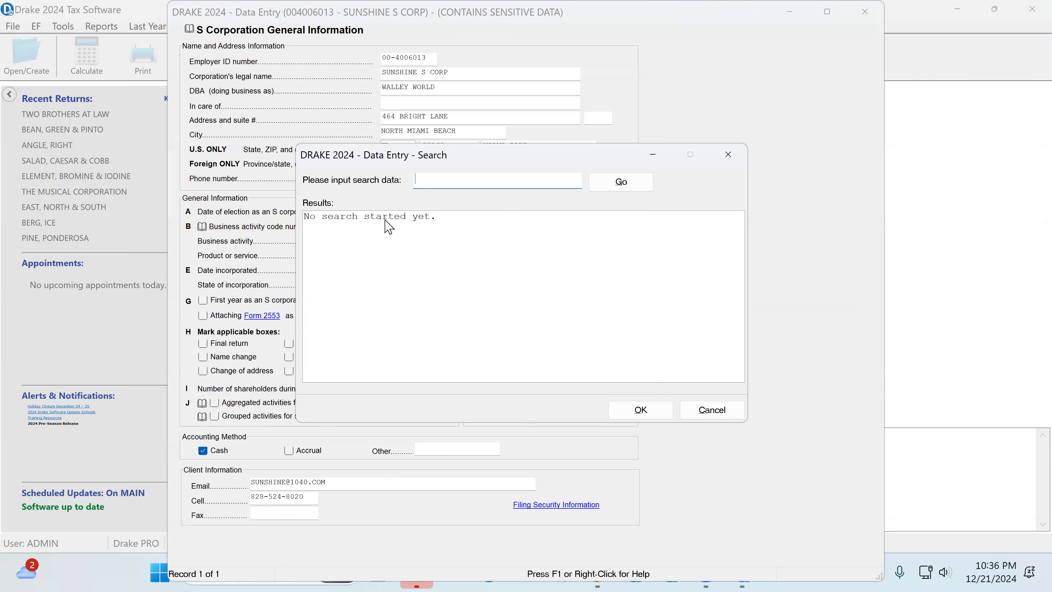
{"action": "type", "text": "wholesale"}
{"action": "key", "text": "Return"}
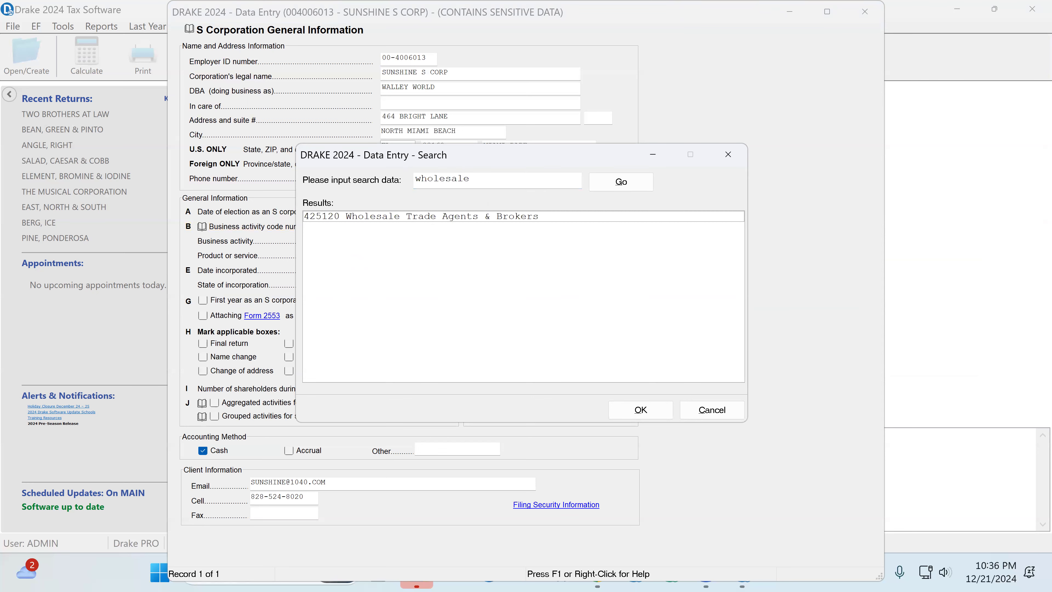
{"action": "left_click", "coordinate": [363, 217]}
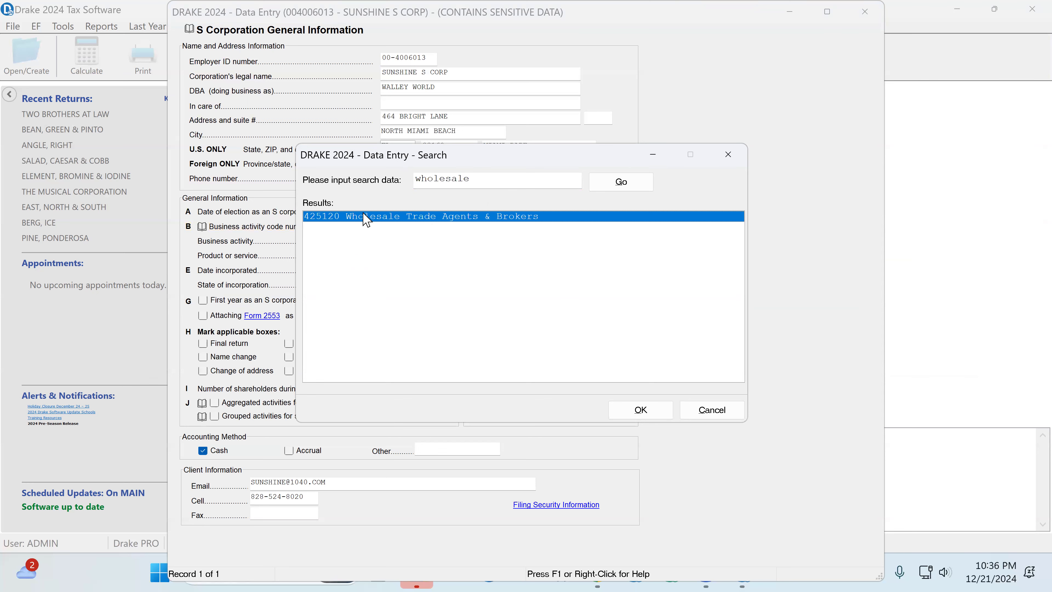
{"action": "left_click", "coordinate": [658, 418]}
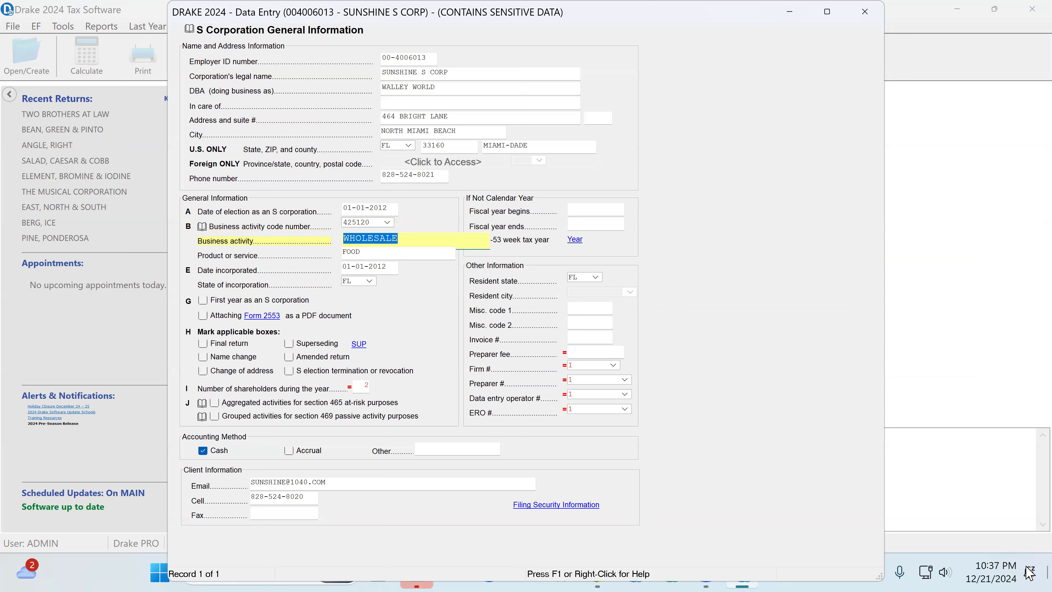
Step: Review the product, incorporation, first-year, applicable-box, shareholder count, grouped activities and accounting method fields
{"action": "key", "text": "Tab"}
{"action": "key", "text": "Tab"}
{"action": "key", "text": "Tab"}
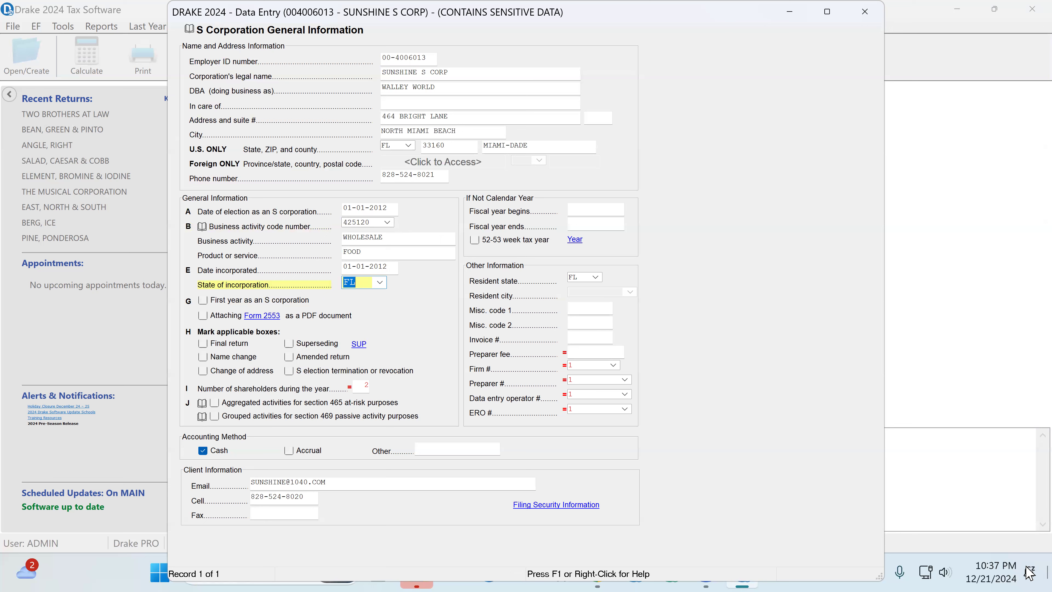
{"action": "key", "text": "Tab"}
{"action": "key", "text": "Tab"}
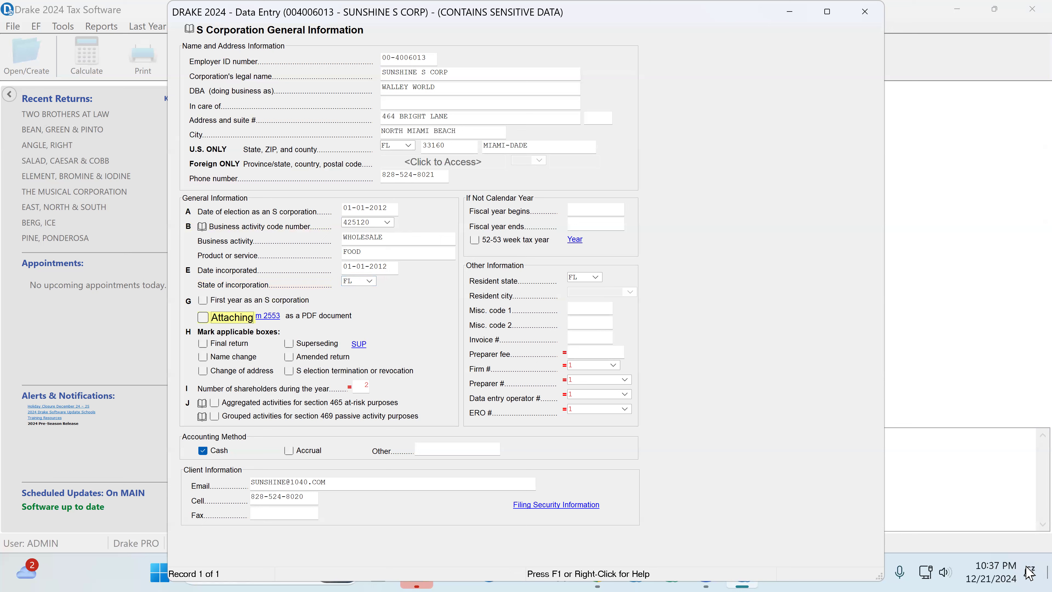
{"action": "key", "text": "Tab"}
{"action": "key", "text": "Tab"}
{"action": "key", "text": "Tab"}
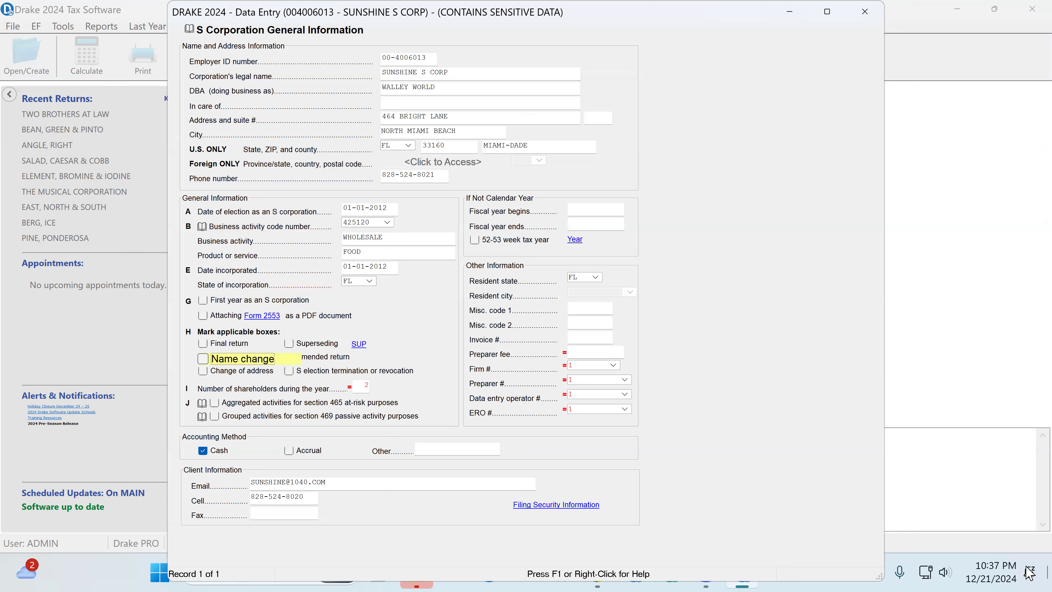
{"action": "key", "text": "Tab"}
{"action": "key", "text": "Tab"}
{"action": "key", "text": "Tab"}
{"action": "key", "text": "Tab"}
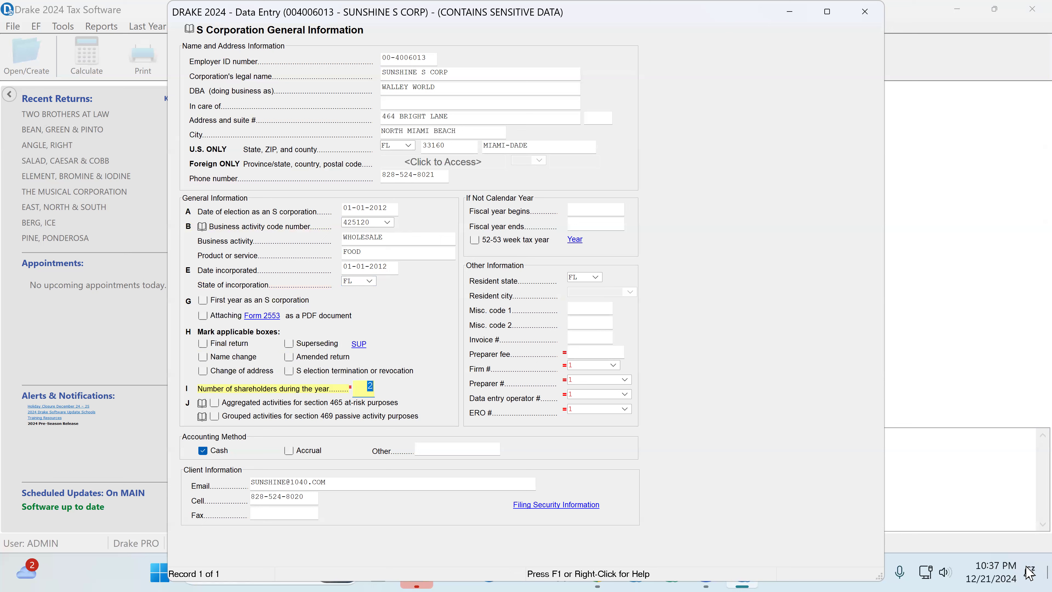
{"action": "key", "text": "Tab"}
{"action": "key", "text": "Tab"}
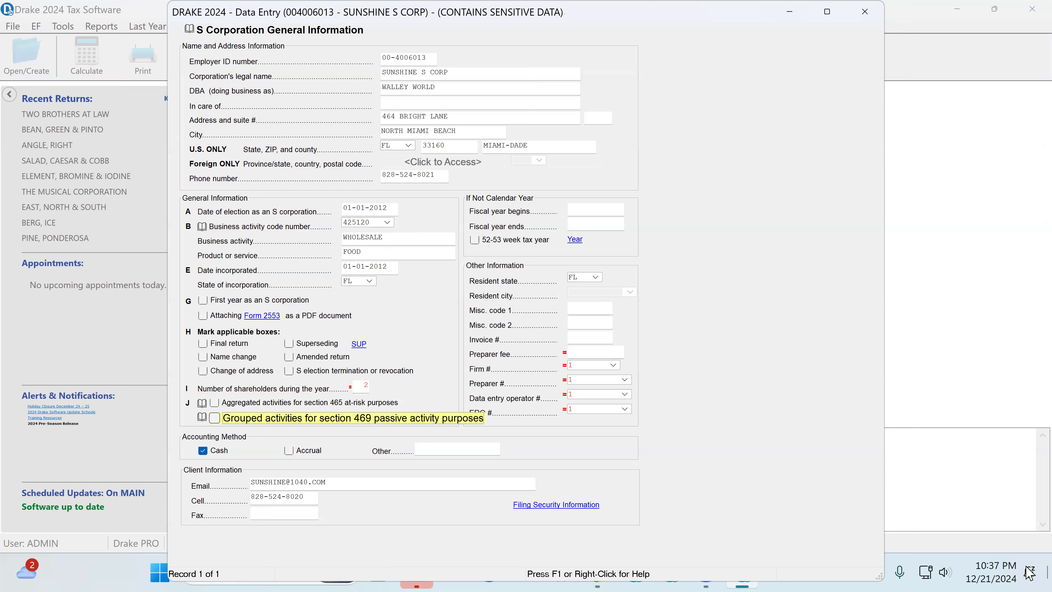
{"action": "key", "text": "Tab"}
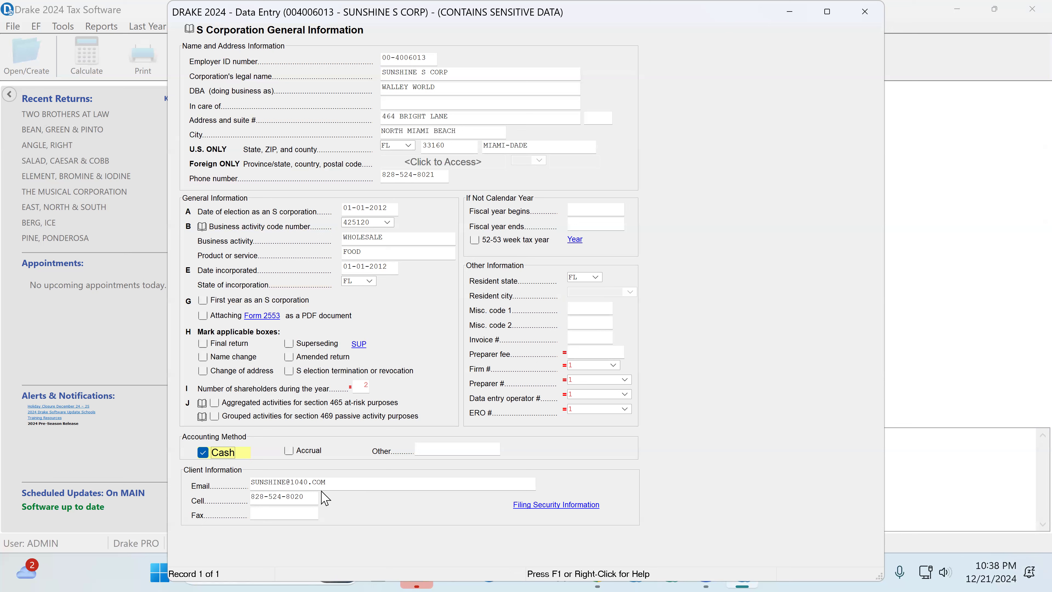
Step: Review the client contact details, resident state, fiscal year, invoice, preparer fee, firm, preparer and data entry operator fields
{"action": "left_click", "coordinate": [307, 482]}
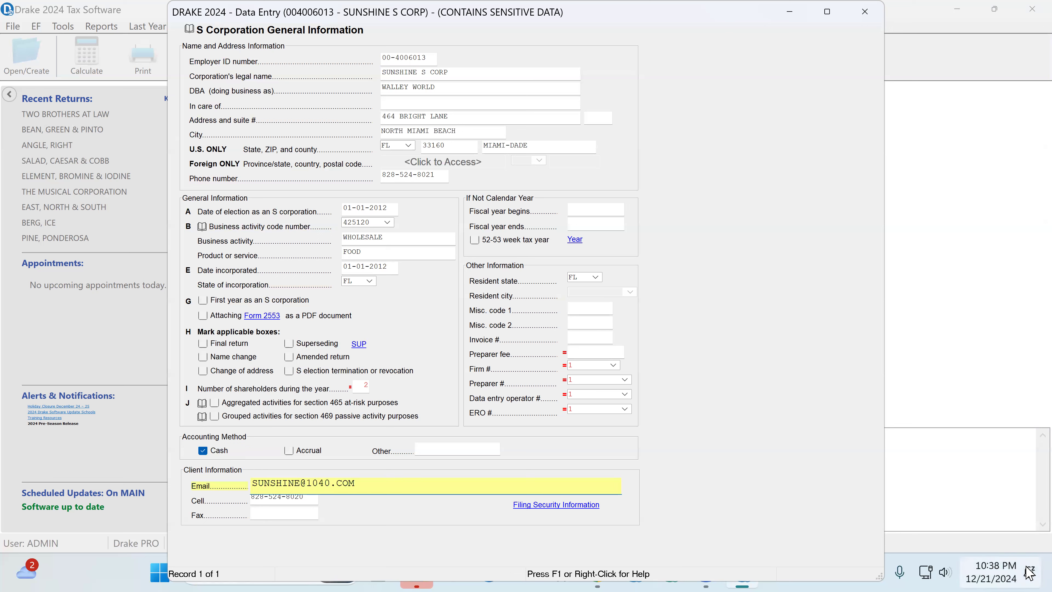
{"action": "key", "text": "Tab"}
{"action": "key", "text": "Tab"}
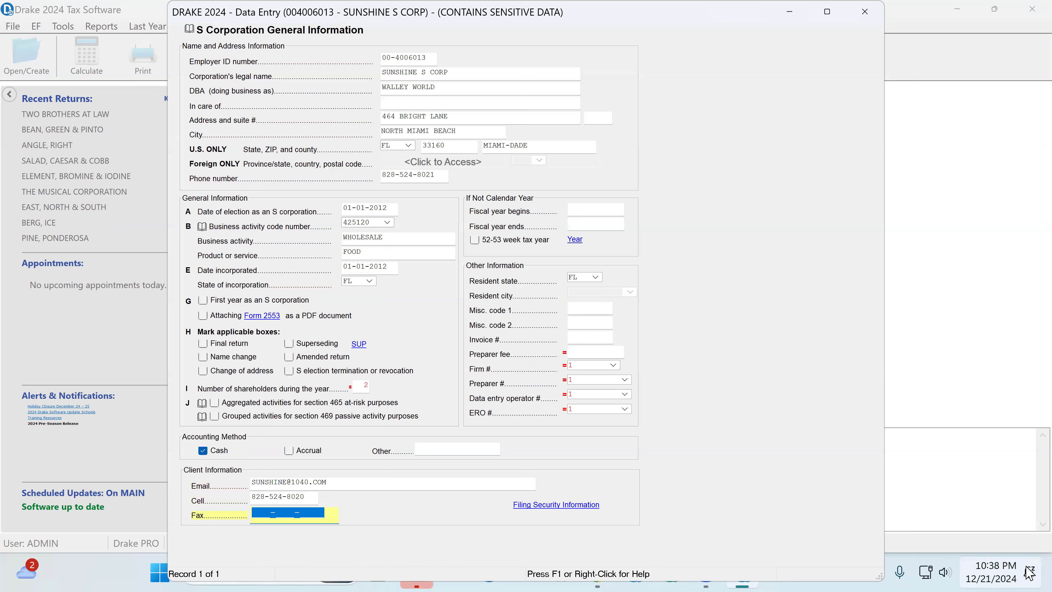
{"action": "key", "text": "Tab"}
{"action": "key", "text": "Tab"}
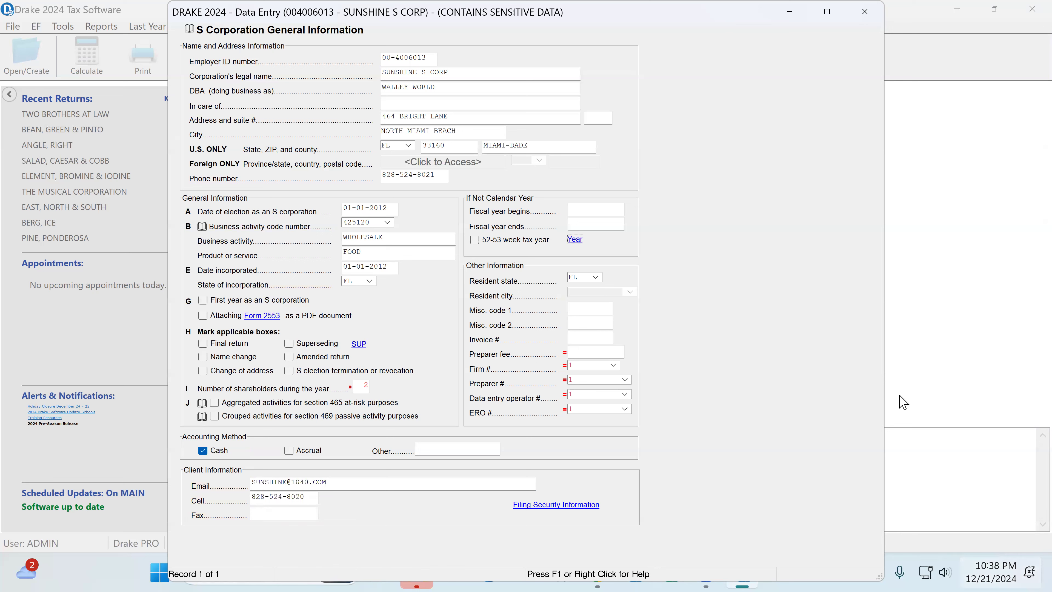
{"action": "left_click", "coordinate": [585, 277]}
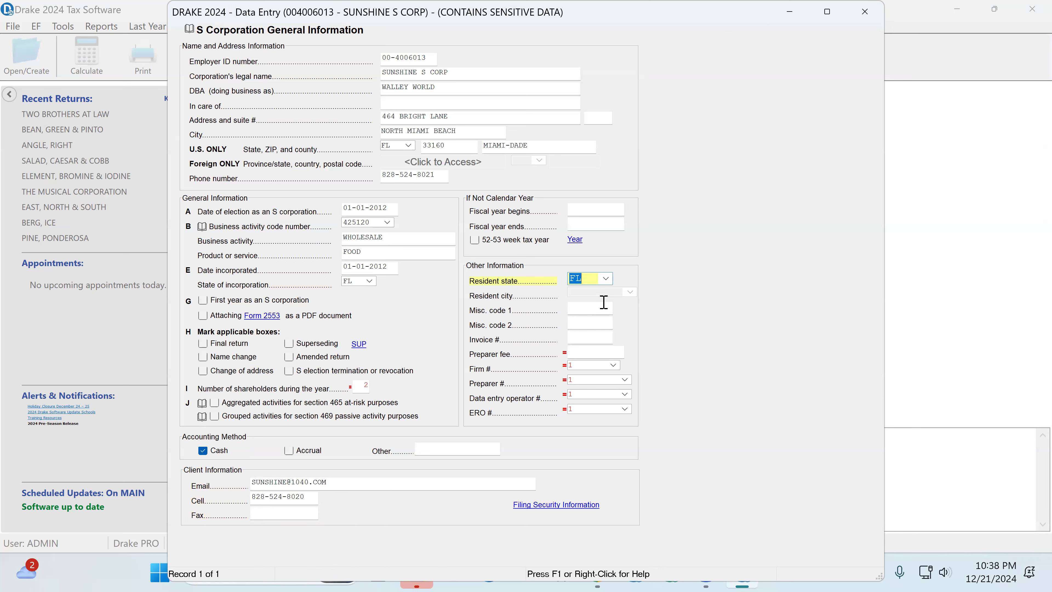
{"action": "left_click", "coordinate": [579, 208]}
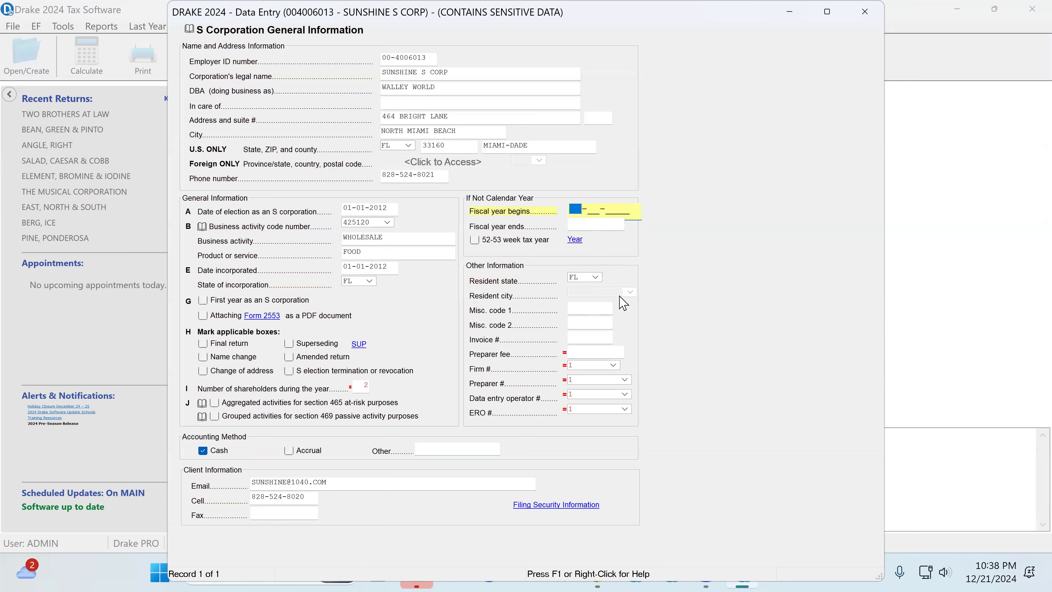
{"action": "left_click", "coordinate": [576, 337]}
{"action": "key", "text": "Tab"}
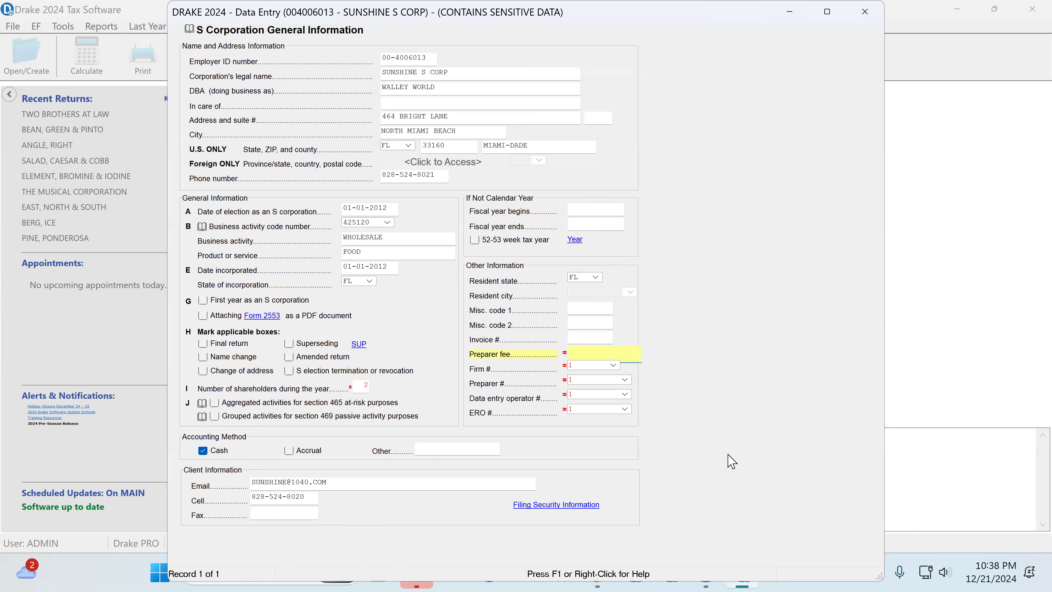
{"action": "key", "text": "Tab"}
{"action": "key", "text": "Tab"}
{"action": "key", "text": "Tab"}
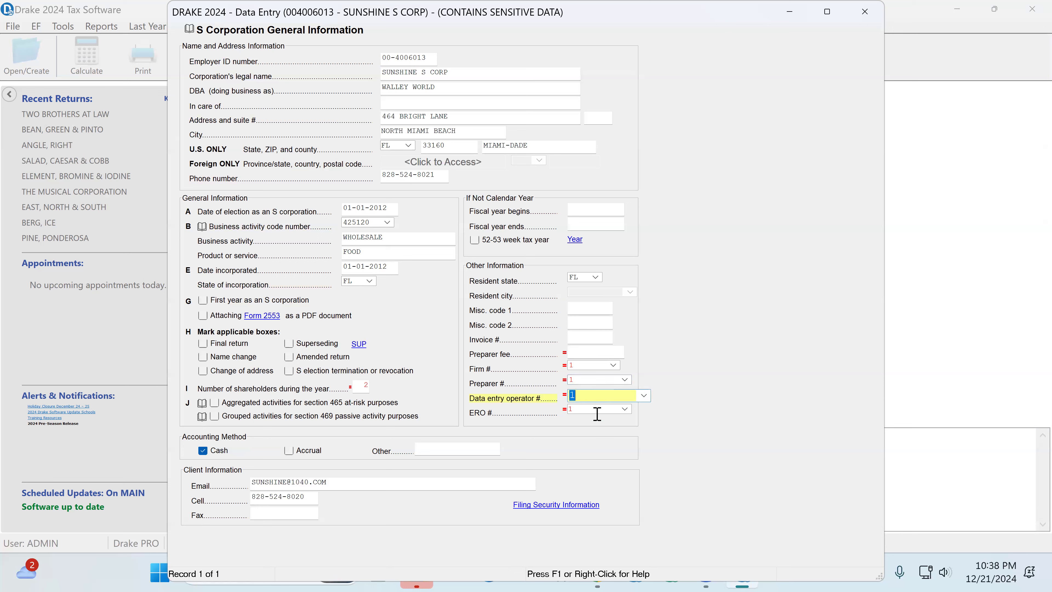
Step: Examine the filing security information: prior-year income, W-2 and officer counts, physical address and employment forms filed, and close the general information
{"action": "left_click", "coordinate": [564, 510]}
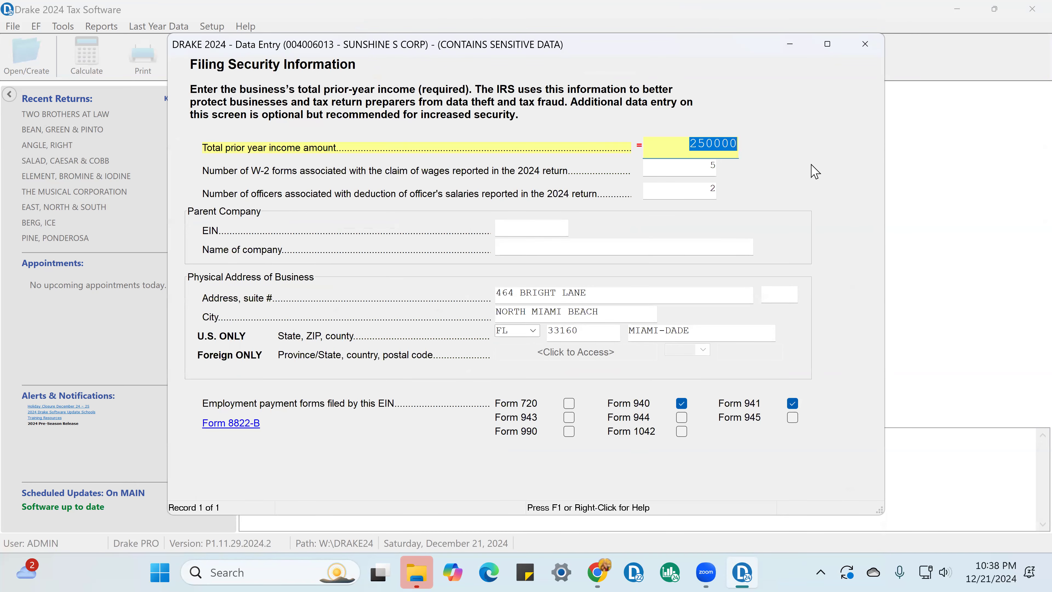
{"action": "key", "text": "Tab"}
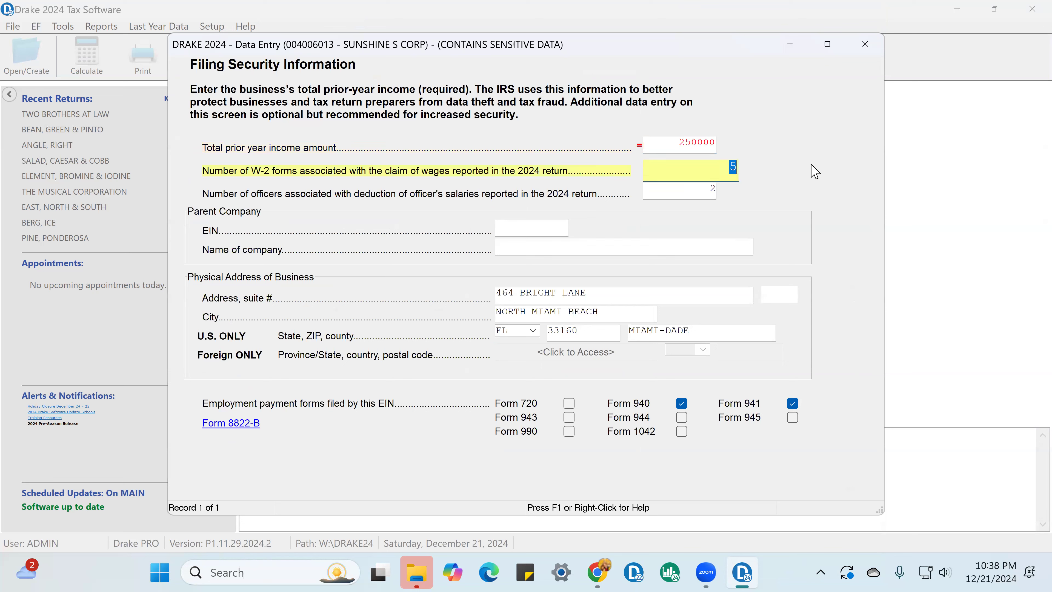
{"action": "key", "text": "Tab"}
{"action": "key", "text": "Tab"}
{"action": "key", "text": "Tab"}
{"action": "key", "text": "Tab"}
{"action": "key", "text": "Tab"}
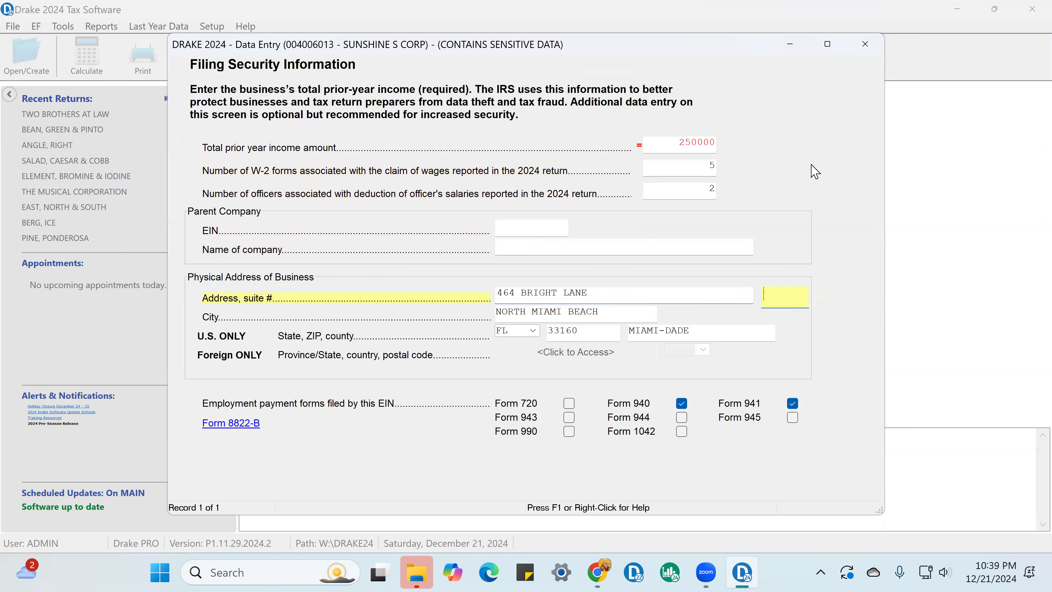
{"action": "key", "text": "Tab"}
{"action": "key", "text": "Tab"}
{"action": "key", "text": "Tab"}
{"action": "key", "text": "Tab"}
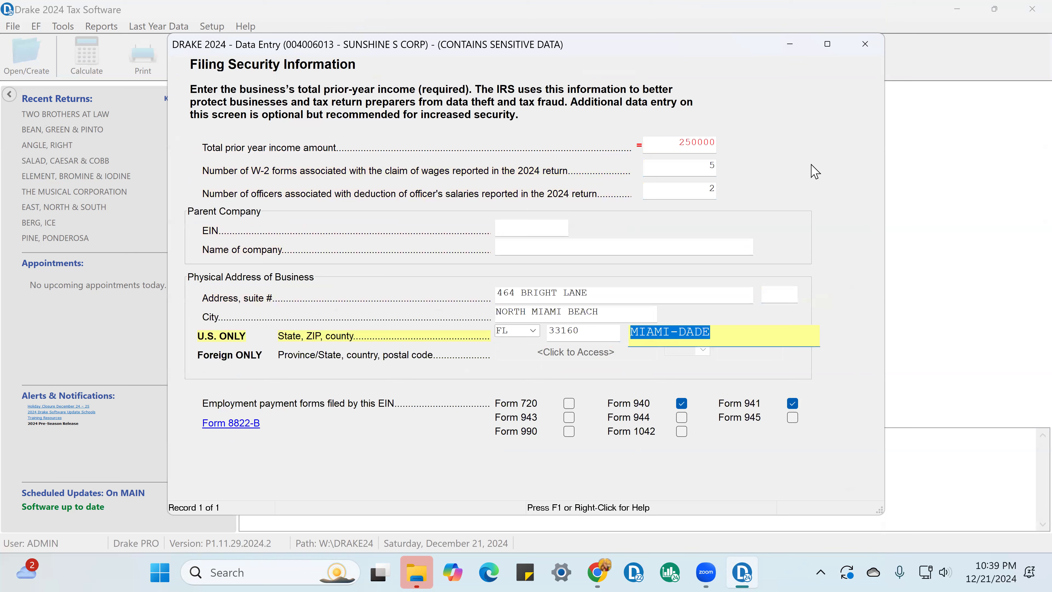
{"action": "key", "text": "Tab"}
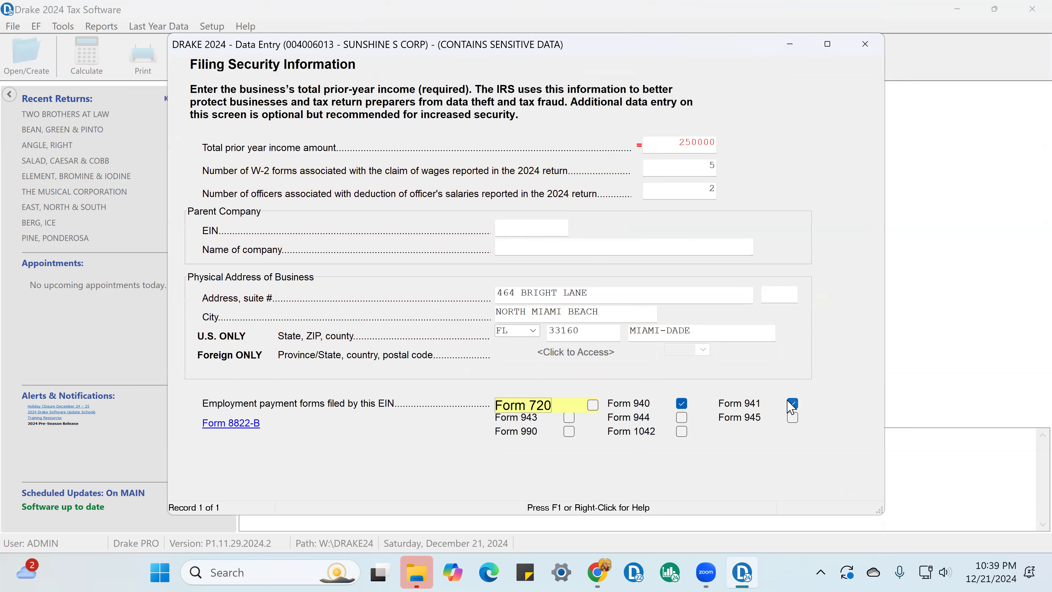
{"action": "left_click", "coordinate": [868, 52]}
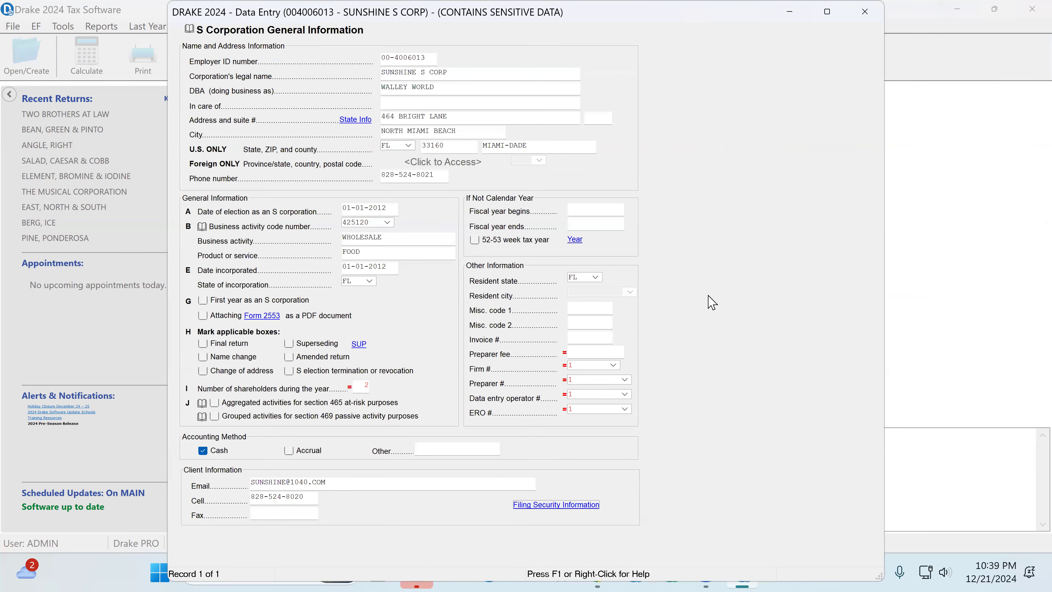
{"action": "left_click", "coordinate": [867, 15]}
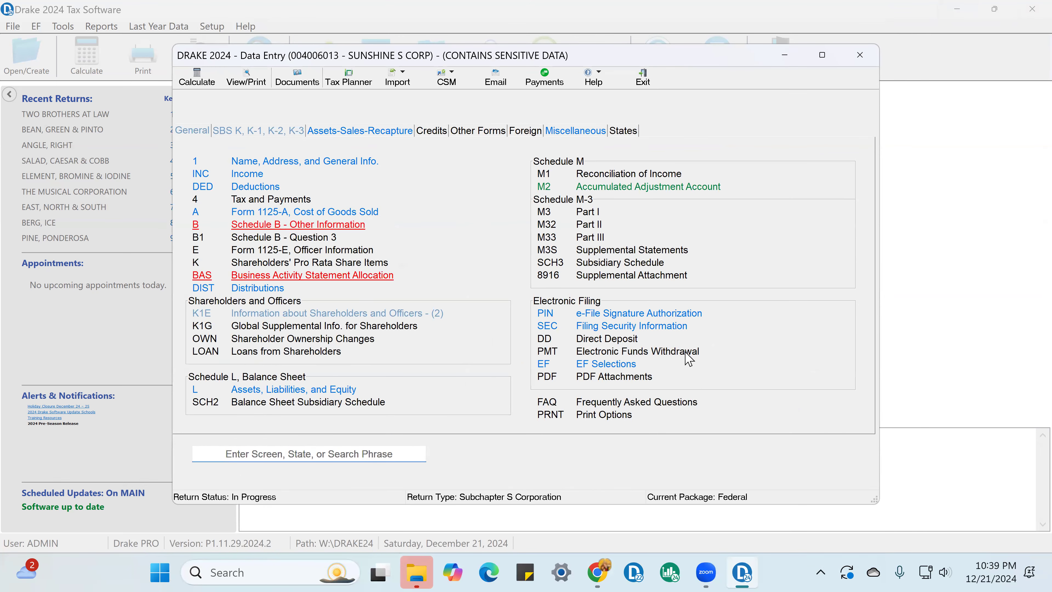
Step: Check the officer PIN and enter the officer's SSN on the Form 1120-S e-file signature authorization
{"action": "left_click", "coordinate": [657, 316]}
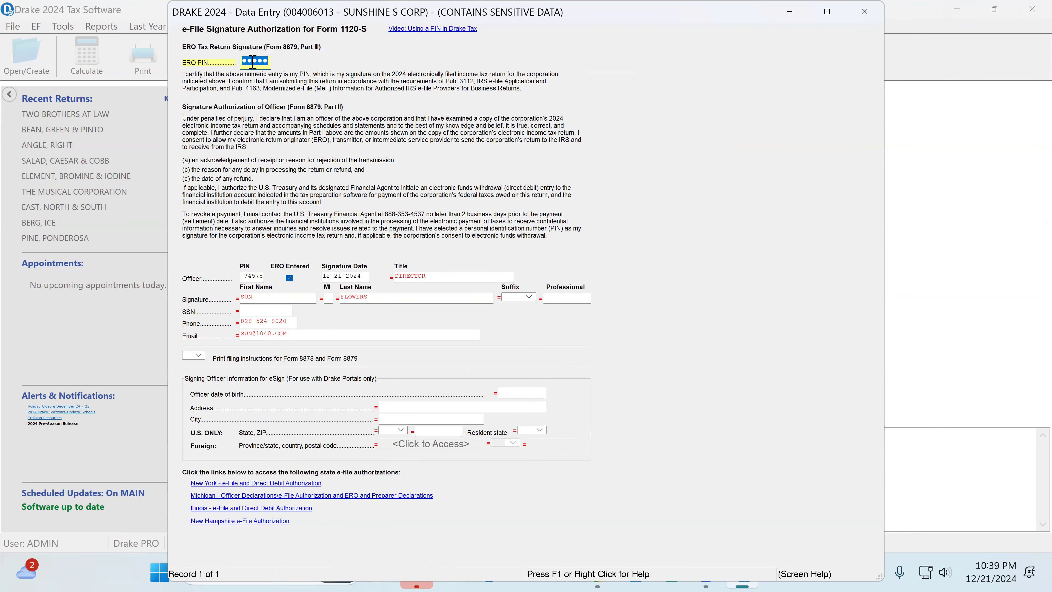
{"action": "left_click", "coordinate": [250, 277]}
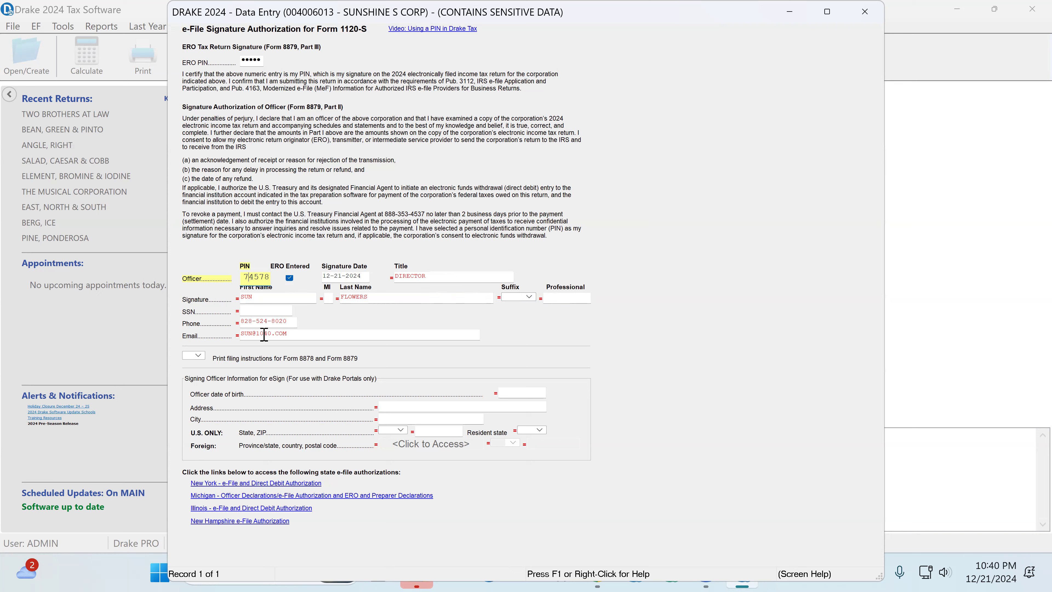
{"action": "left_click", "coordinate": [262, 311]}
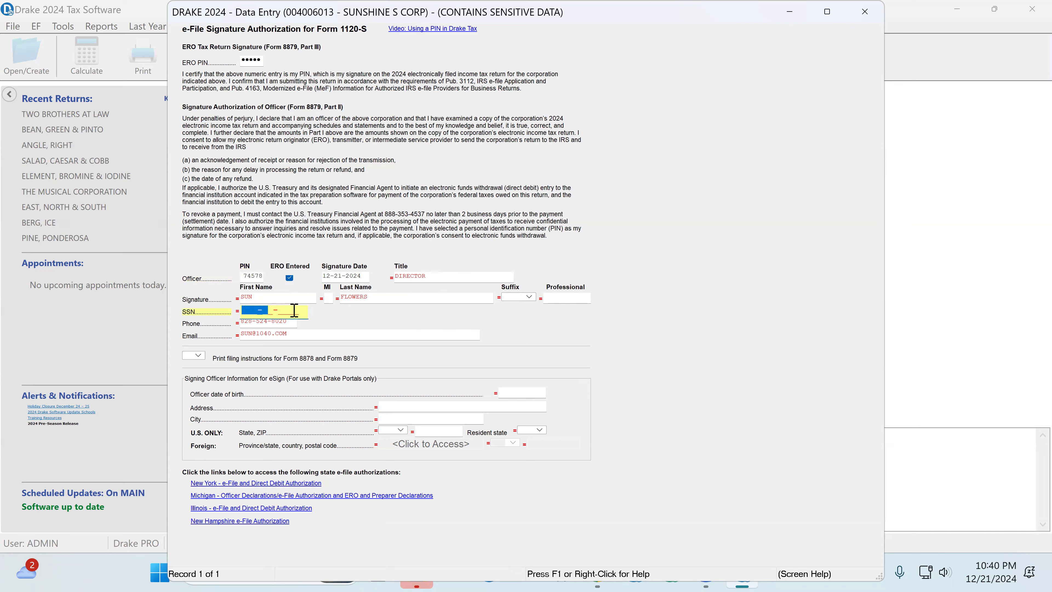
{"action": "left_click", "coordinate": [866, 16]}
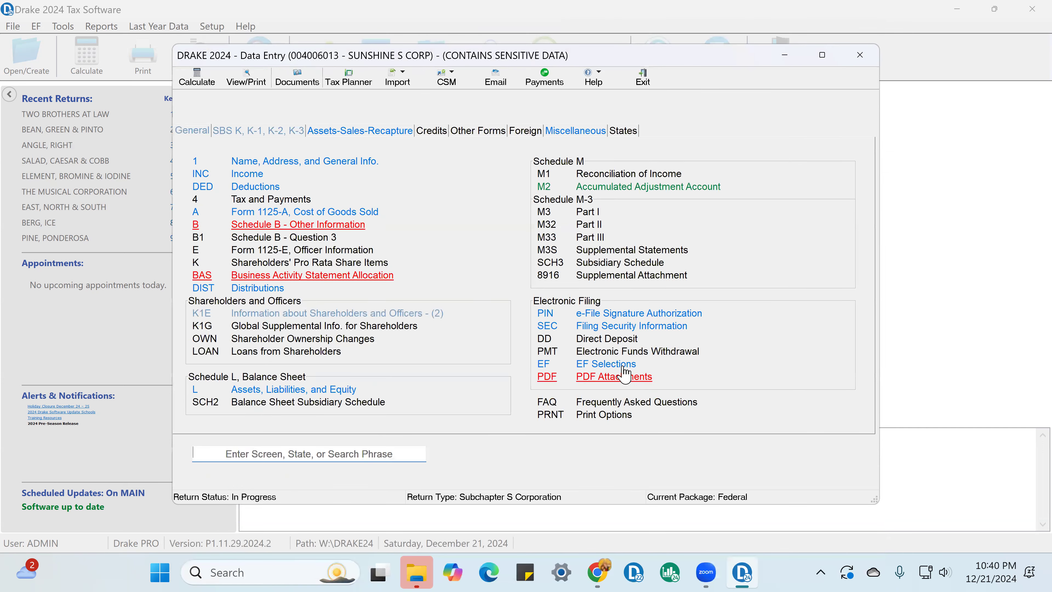
Step: Select X for Ready for EF, check the 1120S and FL e-file selections, and toggle Do NOT send any states off and back on
{"action": "left_click", "coordinate": [622, 367]}
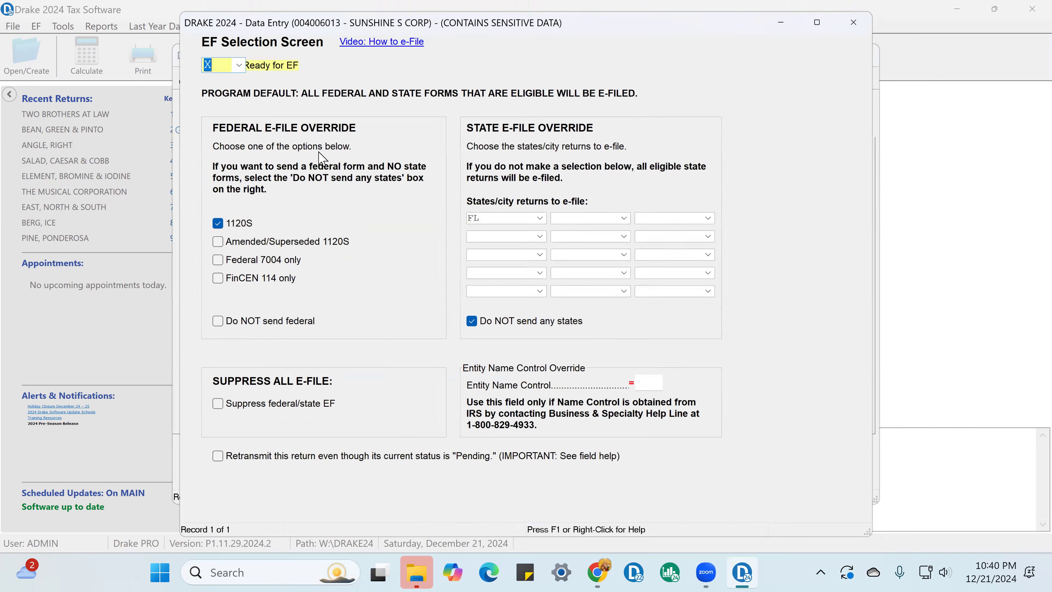
{"action": "left_click", "coordinate": [232, 61]}
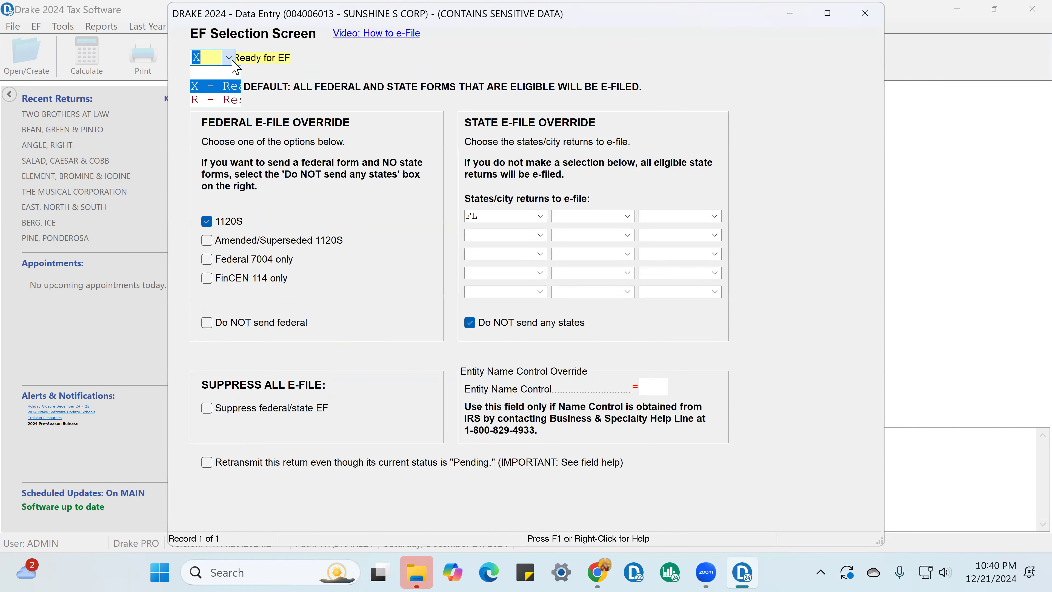
{"action": "left_click", "coordinate": [226, 88]}
{"action": "left_click", "coordinate": [206, 222]}
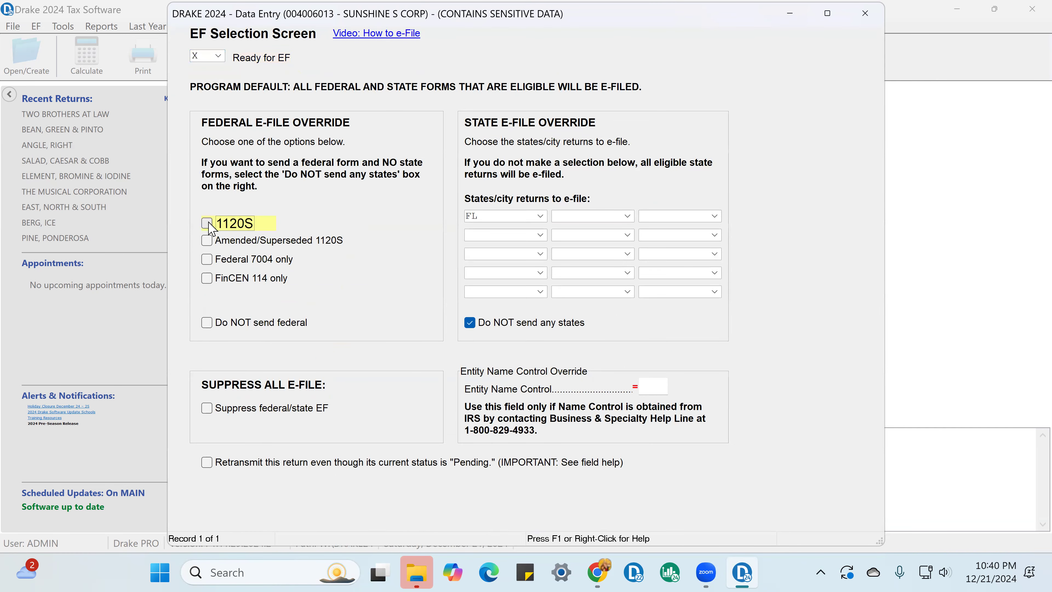
{"action": "left_click", "coordinate": [481, 215]}
{"action": "left_click", "coordinate": [470, 323]}
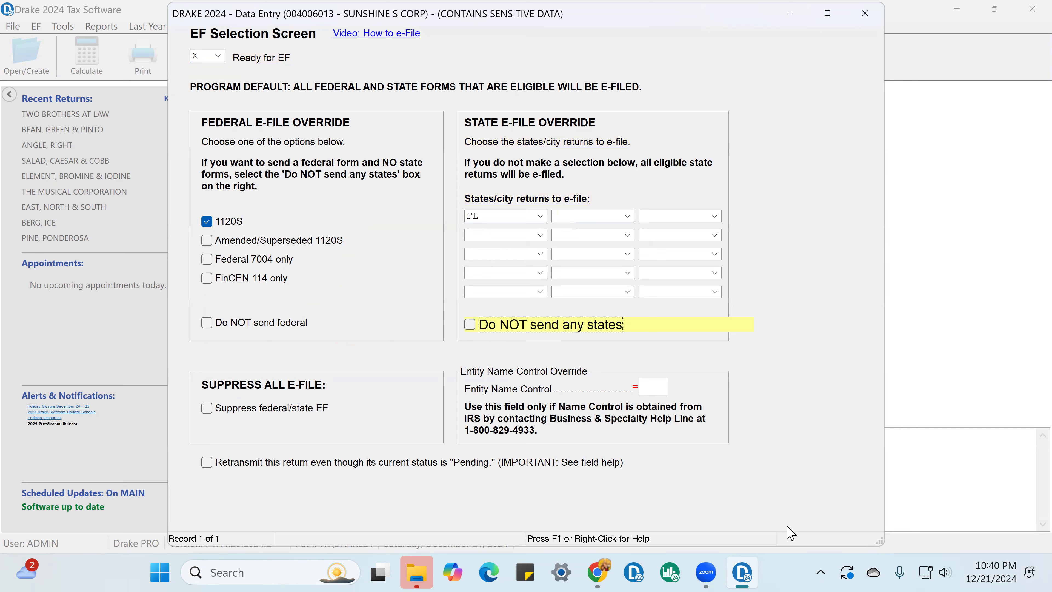
{"action": "left_click", "coordinate": [471, 324]}
{"action": "left_click", "coordinate": [865, 13]}
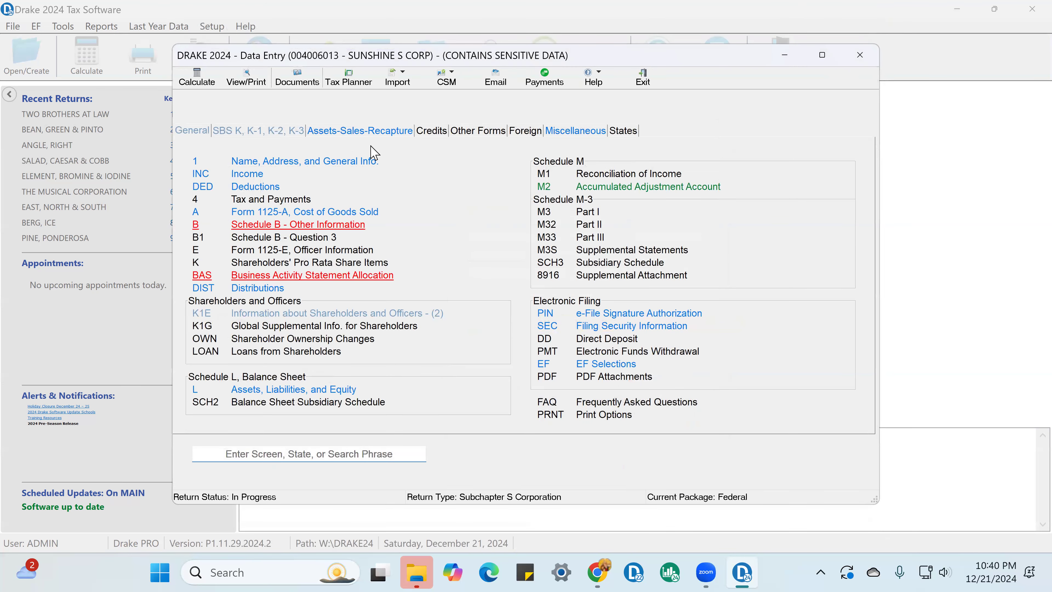
Step: Review the Form 1120-S income items from gross receipts through interest income on receivables and the state tax refund
{"action": "left_click", "coordinate": [248, 176]}
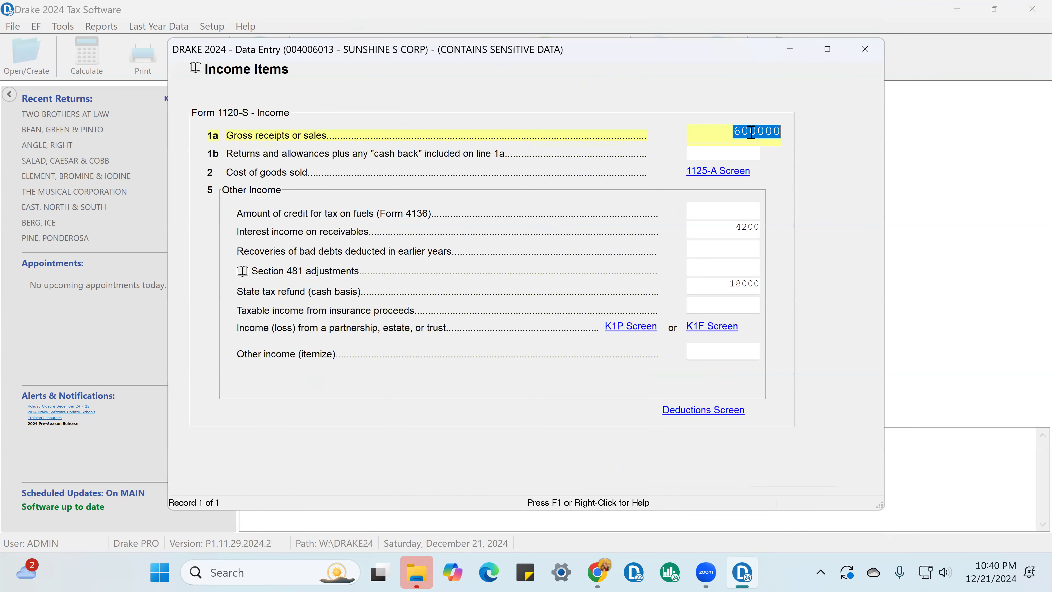
{"action": "key", "text": "Tab"}
{"action": "key", "text": "Tab"}
{"action": "key", "text": "Tab"}
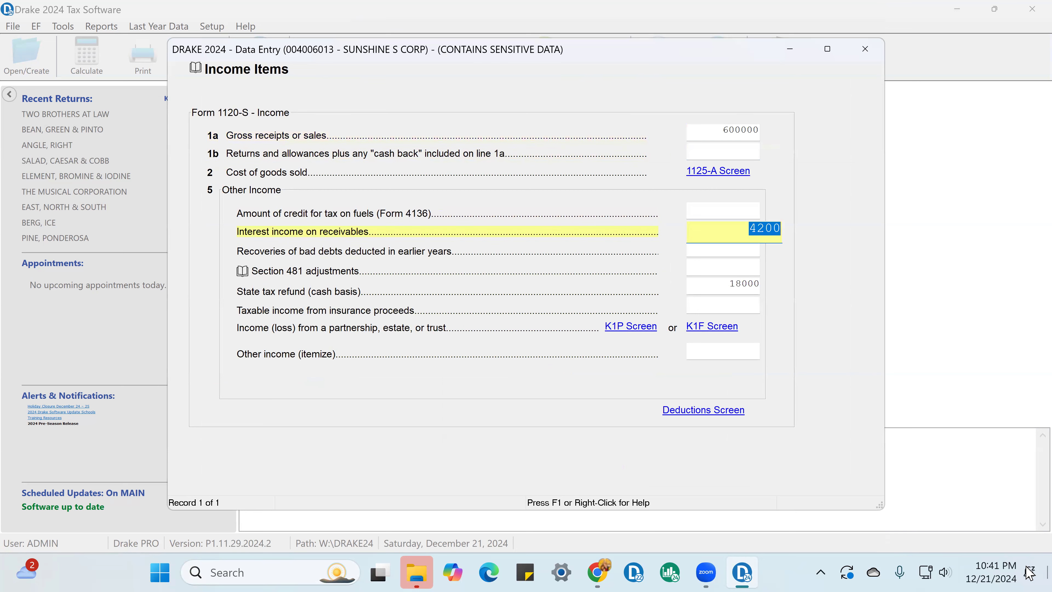
{"action": "key", "text": "Tab"}
{"action": "key", "text": "Tab"}
{"action": "key", "text": "Tab"}
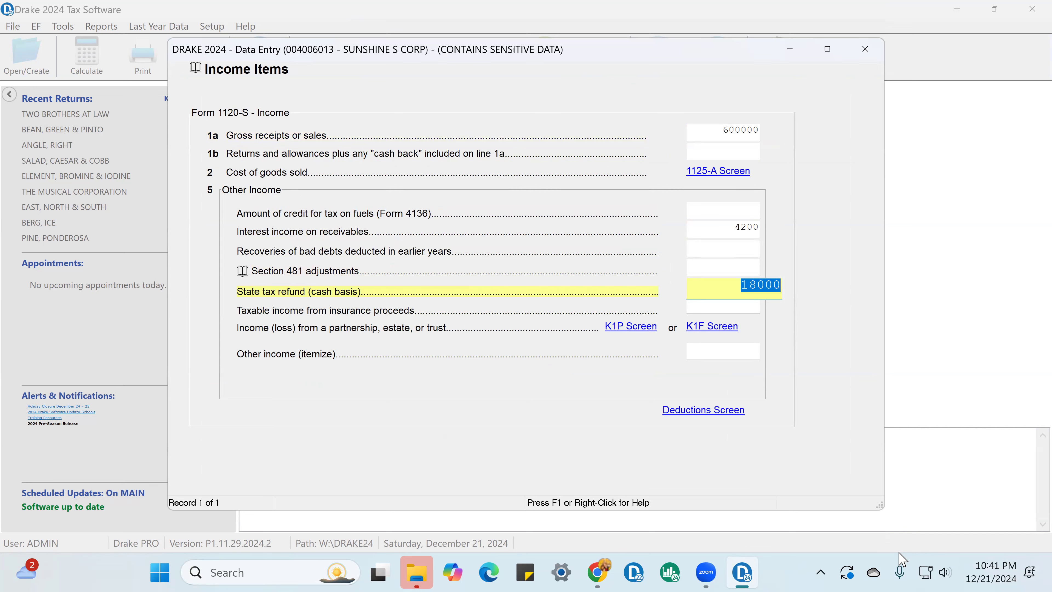
{"action": "left_click", "coordinate": [865, 49]}
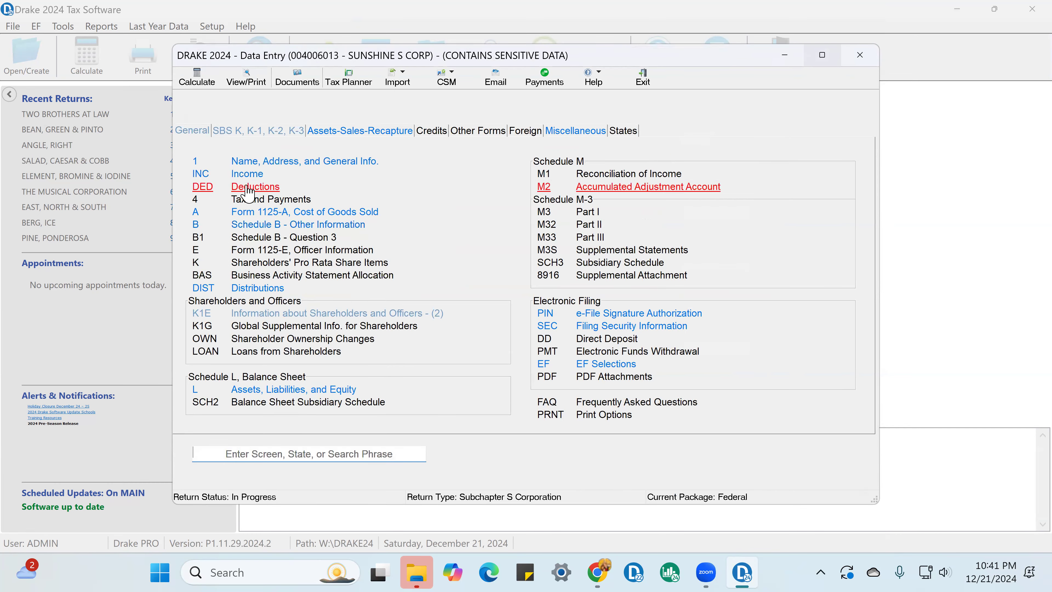
Step: Look over the Form 1120S page 1 deductions from Accounting through Outside services and contractors
{"action": "left_click", "coordinate": [248, 189]}
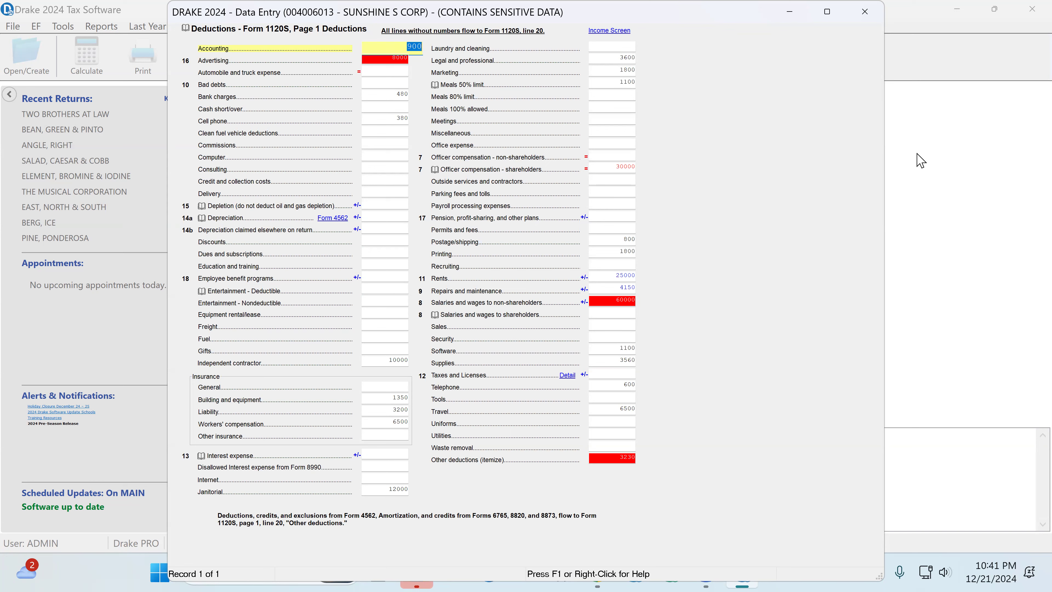
{"action": "key", "text": "Tab"}
{"action": "key", "text": "Tab"}
{"action": "key", "text": "Tab"}
{"action": "key", "text": "Tab"}
{"action": "key", "text": "Tab"}
{"action": "key", "text": "Tab"}
{"action": "key", "text": "Tab"}
{"action": "key", "text": "Tab"}
{"action": "key", "text": "Tab"}
{"action": "key", "text": "Tab"}
{"action": "key", "text": "Tab"}
{"action": "key", "text": "Tab"}
{"action": "key", "text": "Tab"}
{"action": "key", "text": "Tab"}
{"action": "key", "text": "Tab"}
{"action": "key", "text": "Tab"}
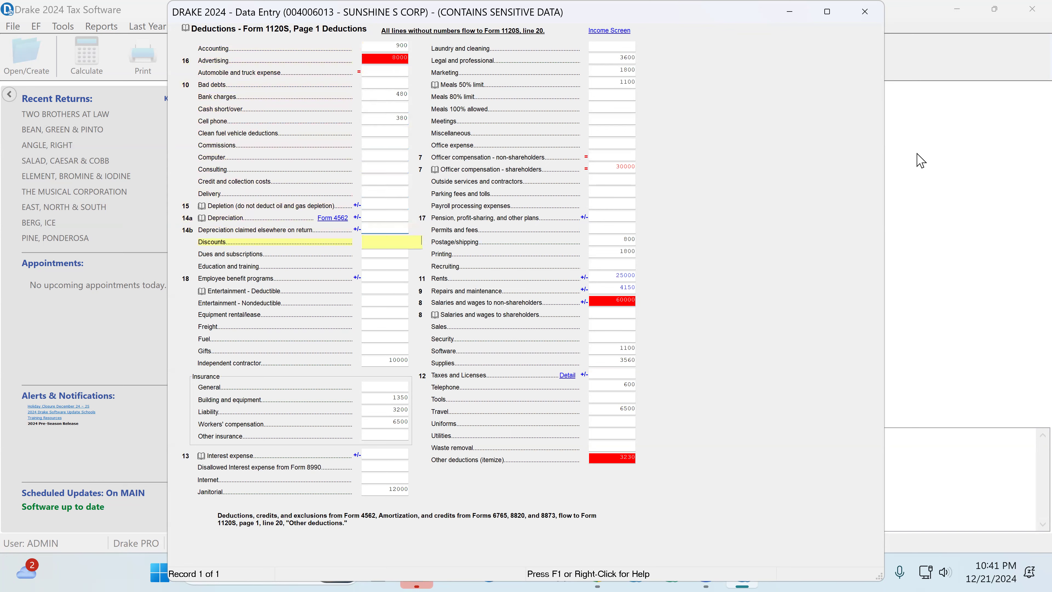
{"action": "key", "text": "Tab"}
{"action": "key", "text": "Tab"}
{"action": "key", "text": "Tab"}
{"action": "key", "text": "Tab"}
{"action": "key", "text": "Tab"}
{"action": "key", "text": "Tab"}
{"action": "key", "text": "Tab"}
{"action": "key", "text": "Tab"}
{"action": "key", "text": "Tab"}
{"action": "key", "text": "Tab"}
{"action": "key", "text": "Tab"}
{"action": "key", "text": "Tab"}
{"action": "key", "text": "Tab"}
{"action": "key", "text": "Tab"}
{"action": "key", "text": "Tab"}
{"action": "key", "text": "Tab"}
{"action": "key", "text": "Tab"}
{"action": "key", "text": "Tab"}
{"action": "key", "text": "Tab"}
{"action": "key", "text": "Tab"}
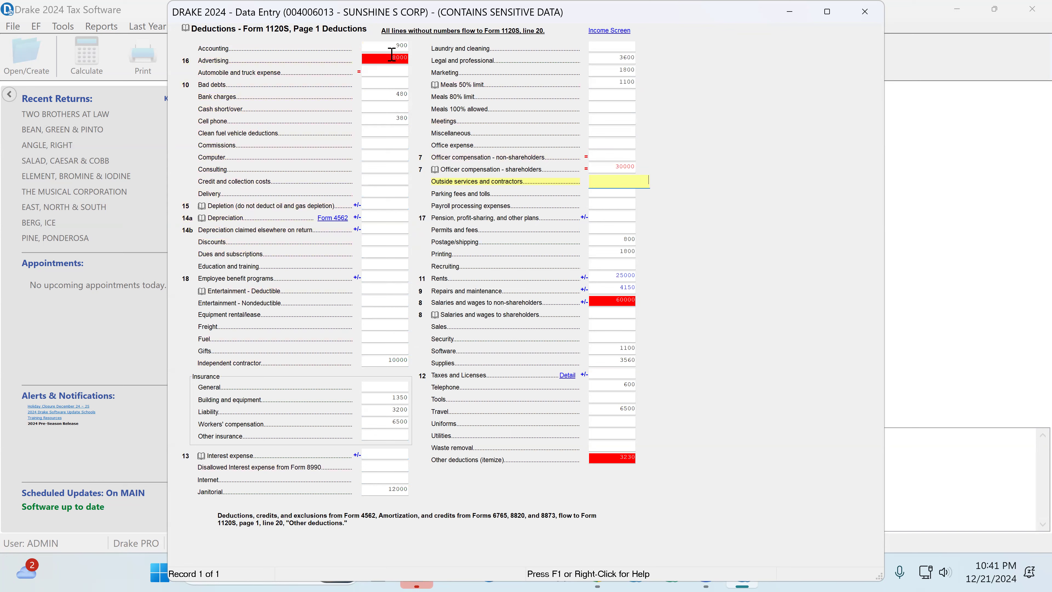
Step: Examine the detail worksheet behind the line 16 Advertising deduction, including the print, online and outdoor signage entries
{"action": "left_click", "coordinate": [405, 48]}
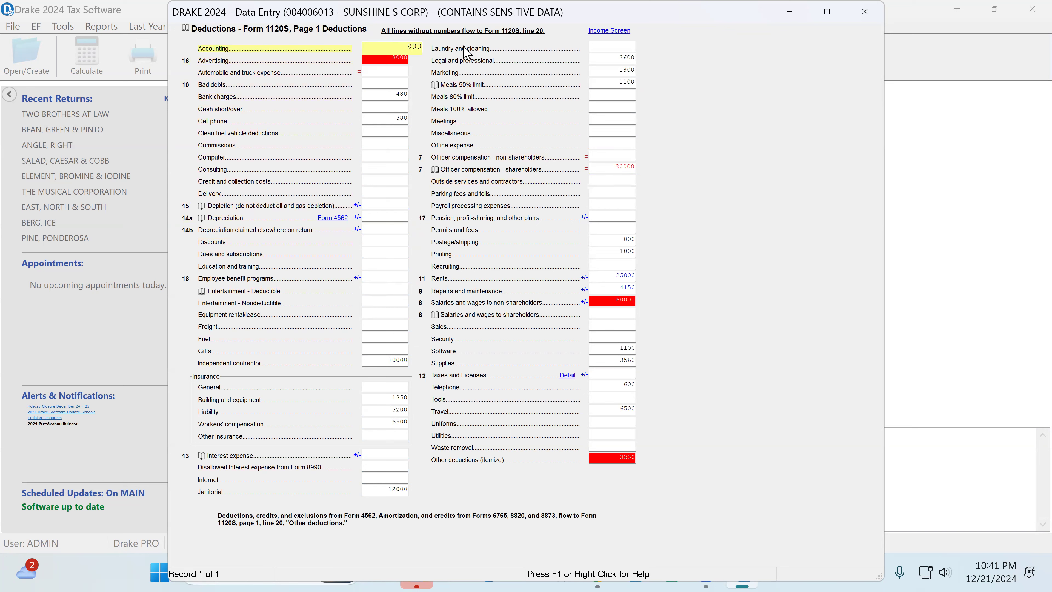
{"action": "key", "text": "Tab"}
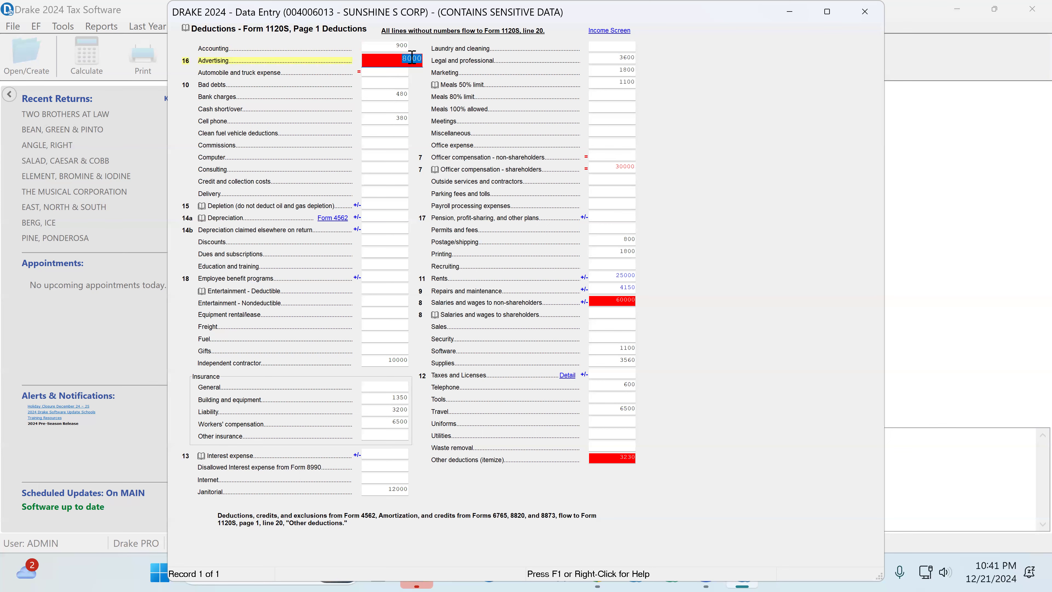
{"action": "key", "text": "ctrl+w"}
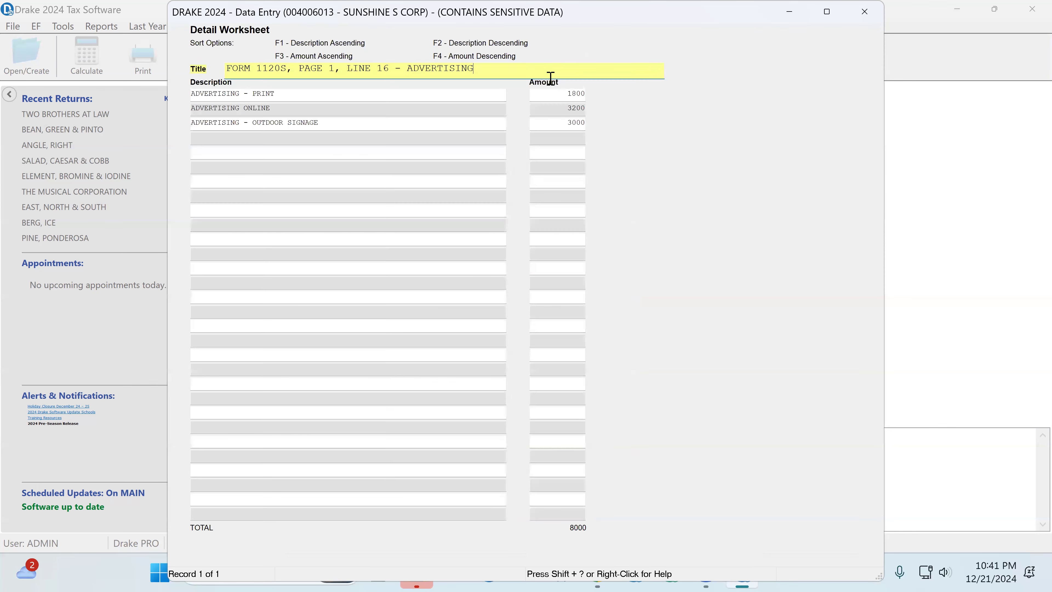
{"action": "left_click", "coordinate": [580, 93]}
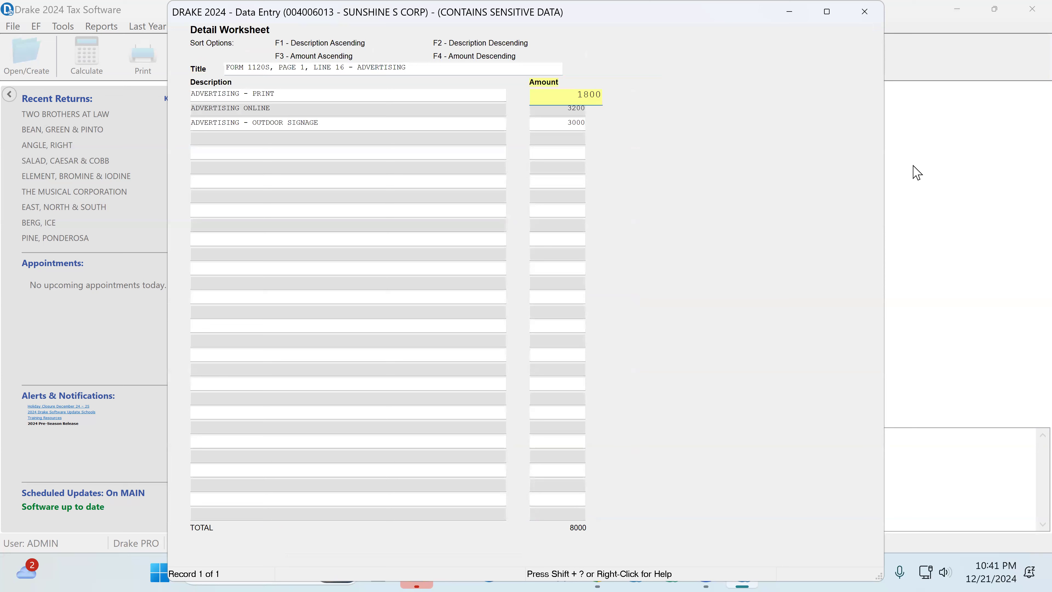
{"action": "key", "text": "Tab"}
{"action": "key", "text": "Tab"}
{"action": "key", "text": "Tab"}
{"action": "key", "text": "Tab"}
{"action": "key", "text": "Tab"}
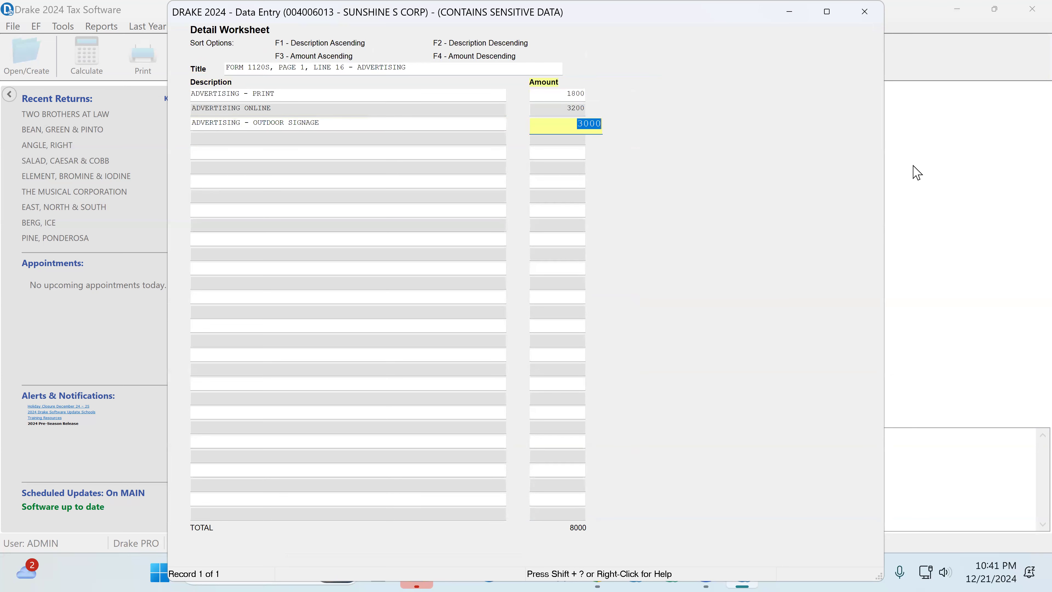
{"action": "left_click", "coordinate": [872, 13]}
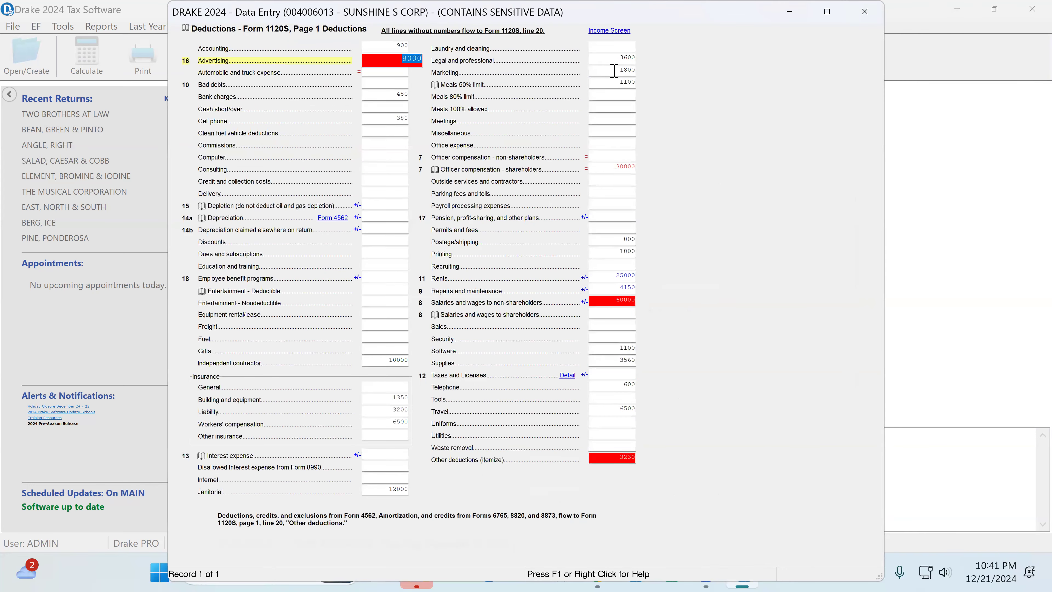
Step: Review the deduction lines from Automobile and truck expense through Independent contractor
{"action": "key", "text": "Tab"}
{"action": "key", "text": "Tab"}
{"action": "key", "text": "Tab"}
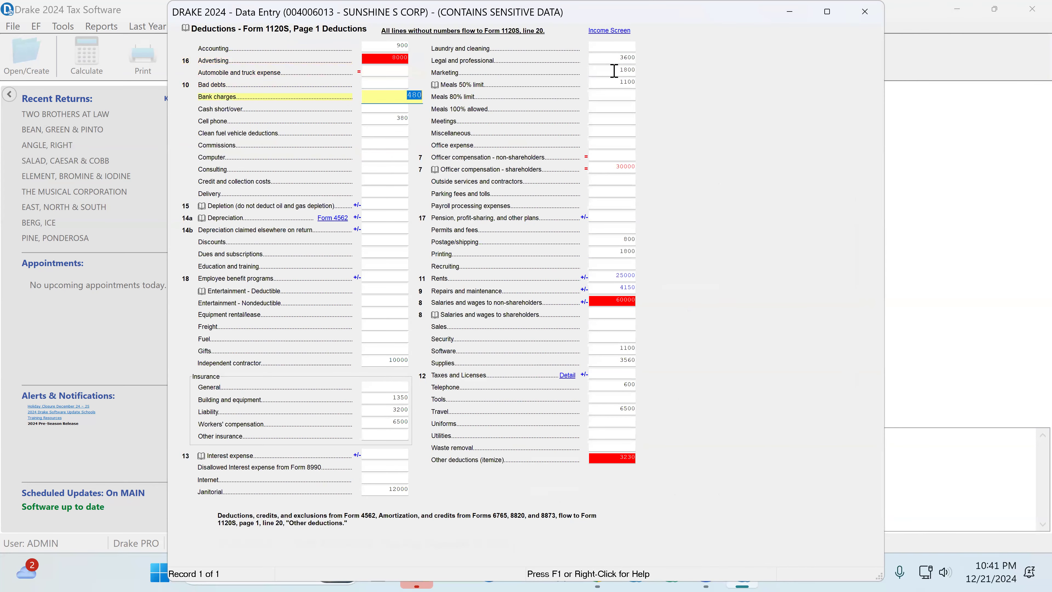
{"action": "key", "text": "Tab"}
{"action": "key", "text": "Tab"}
{"action": "key", "text": "Tab"}
{"action": "key", "text": "Tab"}
{"action": "key", "text": "Tab"}
{"action": "key", "text": "Tab"}
{"action": "key", "text": "Tab"}
{"action": "key", "text": "Tab"}
{"action": "key", "text": "Tab"}
{"action": "key", "text": "Tab"}
{"action": "key", "text": "Tab"}
{"action": "key", "text": "Tab"}
{"action": "key", "text": "Tab"}
{"action": "key", "text": "Tab"}
{"action": "key", "text": "Tab"}
{"action": "key", "text": "Tab"}
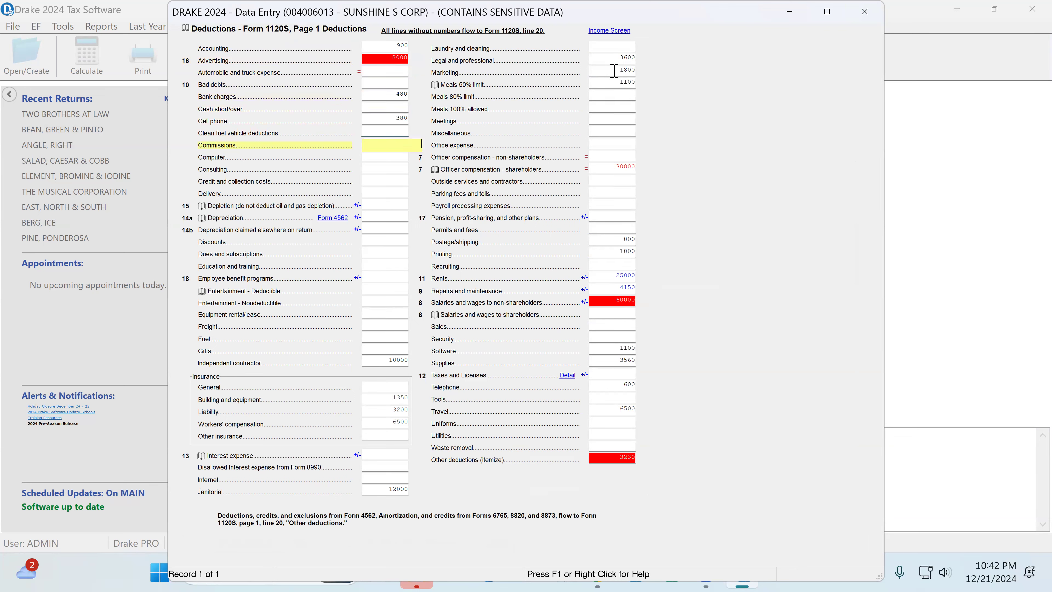
{"action": "key", "text": "Tab"}
{"action": "key", "text": "Tab"}
{"action": "key", "text": "Tab"}
{"action": "key", "text": "Tab"}
{"action": "key", "text": "Tab"}
{"action": "key", "text": "Tab"}
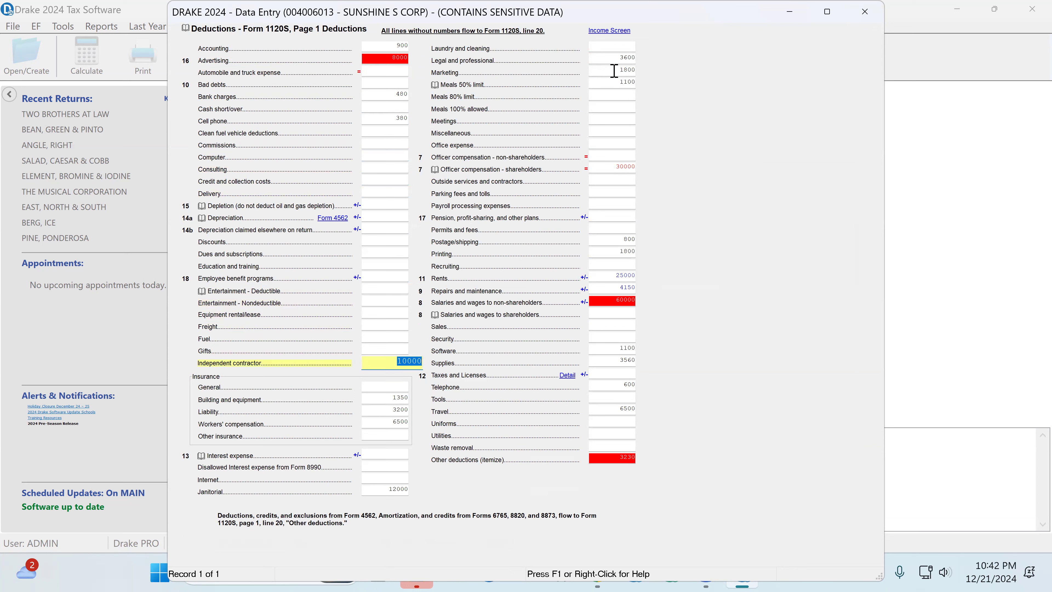
Step: Review the insurance deductions for general, building and equipment, liability, workers' compensation and other insurance
{"action": "key", "text": "Tab"}
{"action": "key", "text": "Tab"}
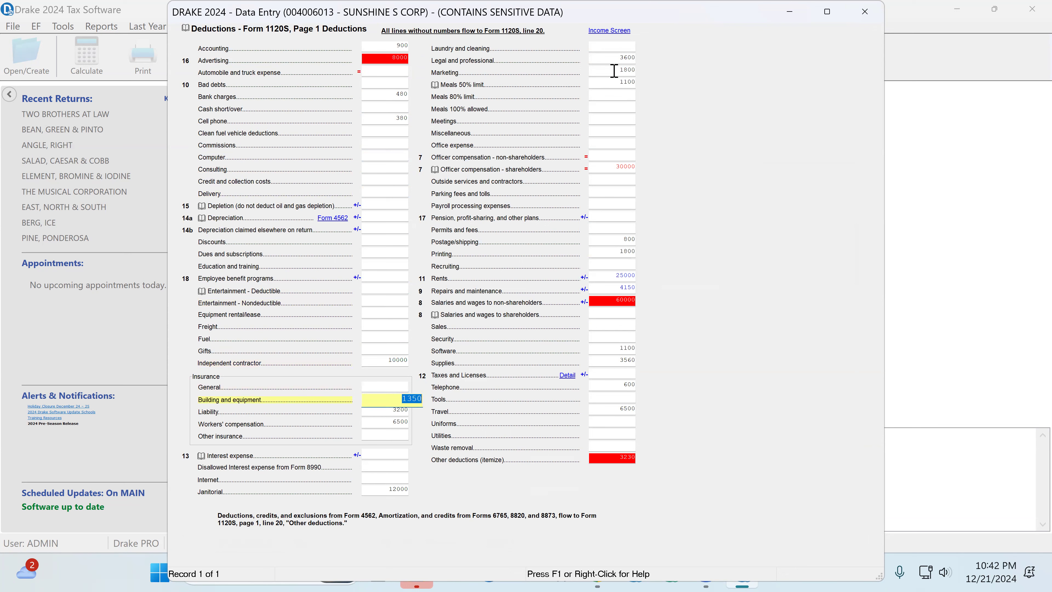
{"action": "key", "text": "Tab"}
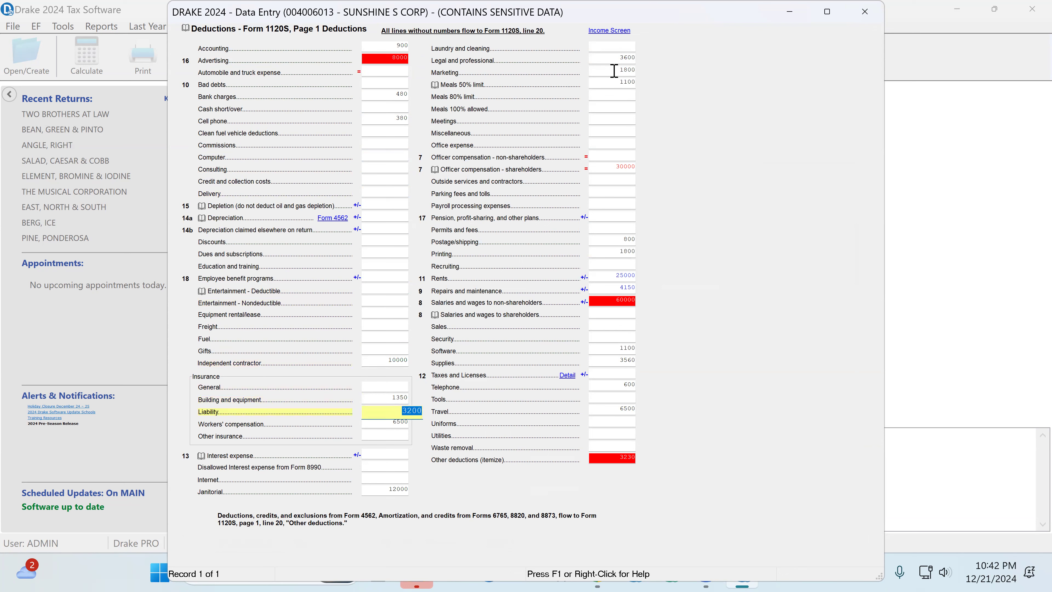
{"action": "key", "text": "Tab"}
Step: Review the deduction lines for legal and professional fees, marketing, meals at the 50% limit and shareholder officer compensation
{"action": "key", "text": "Tab"}
{"action": "key", "text": "Tab"}
{"action": "key", "text": "Tab"}
{"action": "key", "text": "Tab"}
{"action": "key", "text": "Tab"}
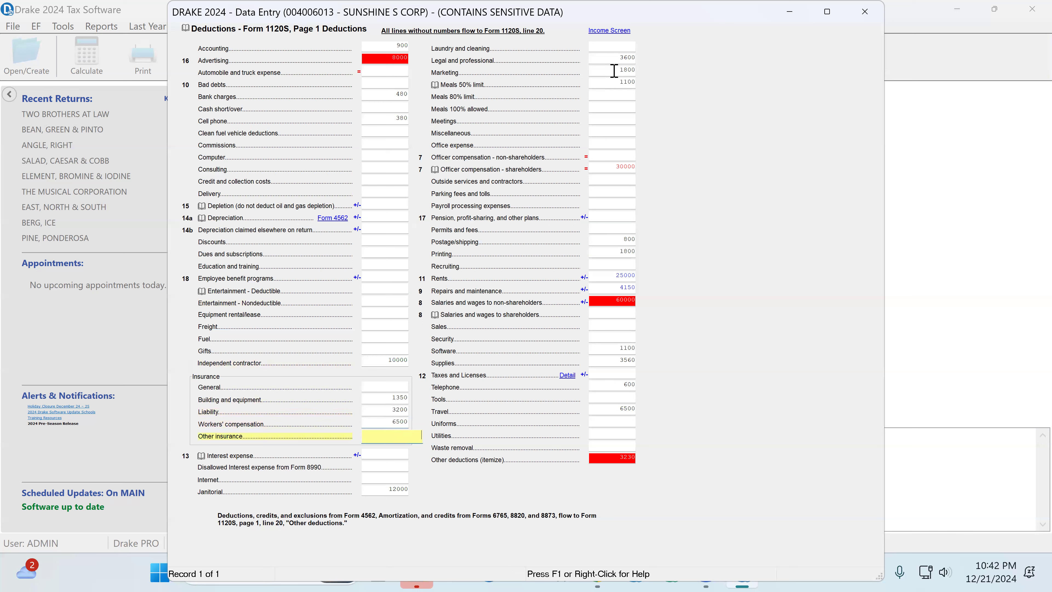
{"action": "key", "text": "Tab"}
{"action": "key", "text": "Tab"}
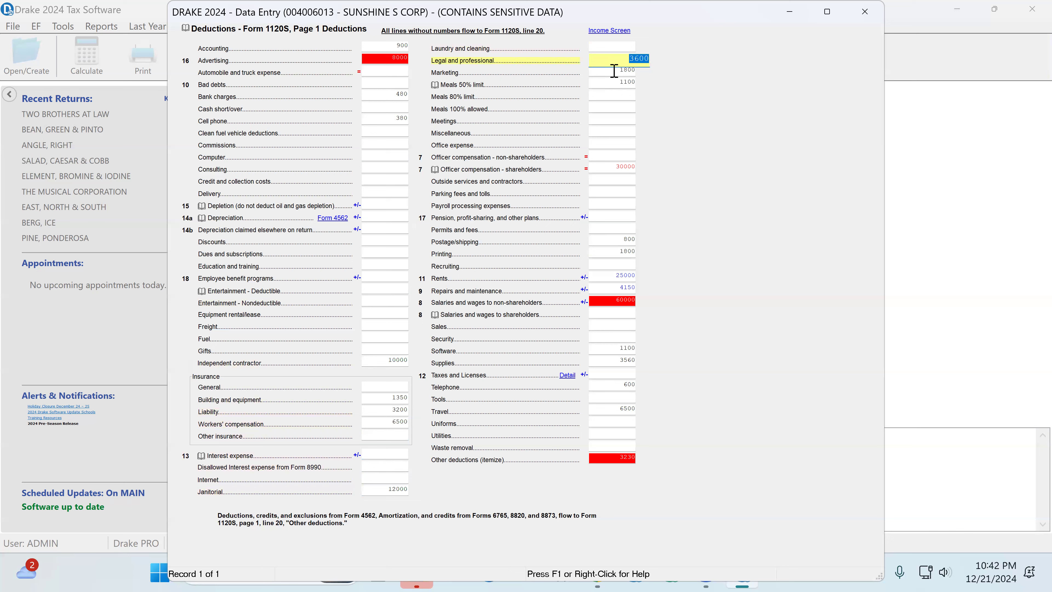
{"action": "key", "text": "Tab"}
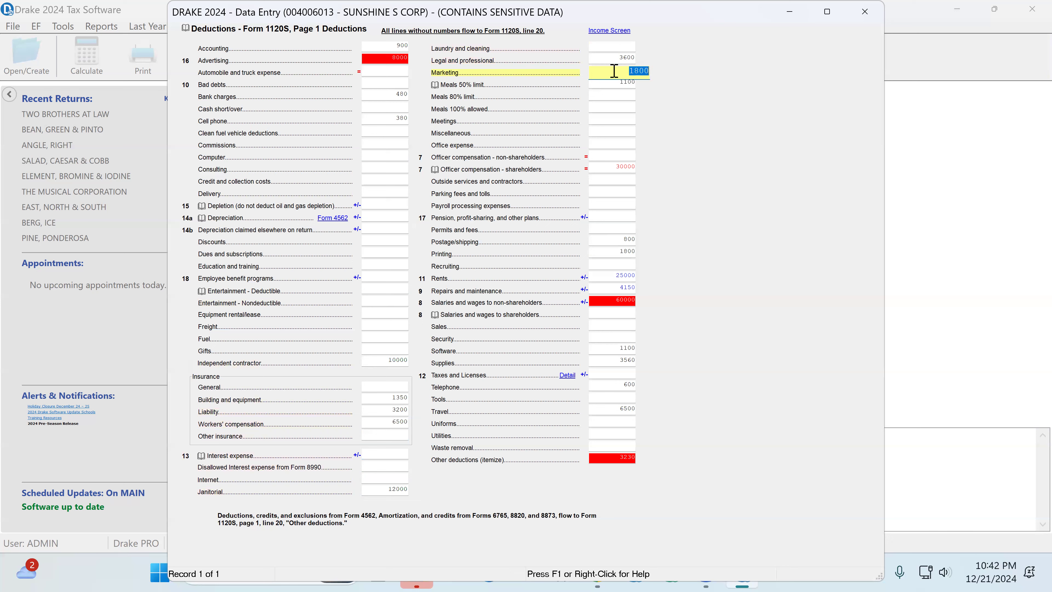
{"action": "key", "text": "Return"}
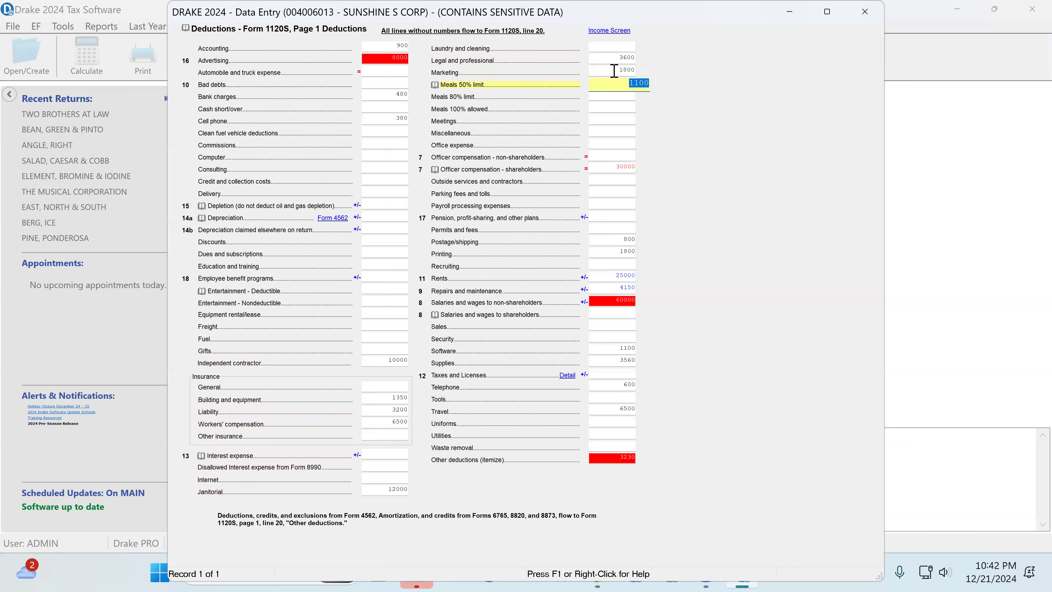
{"action": "key", "text": "Return"}
{"action": "key", "text": "shift+Tab"}
{"action": "key", "text": "Tab"}
{"action": "key", "text": "Tab"}
{"action": "key", "text": "Tab"}
{"action": "key", "text": "Tab"}
{"action": "key", "text": "Tab"}
{"action": "key", "text": "Tab"}
{"action": "key", "text": "Tab"}
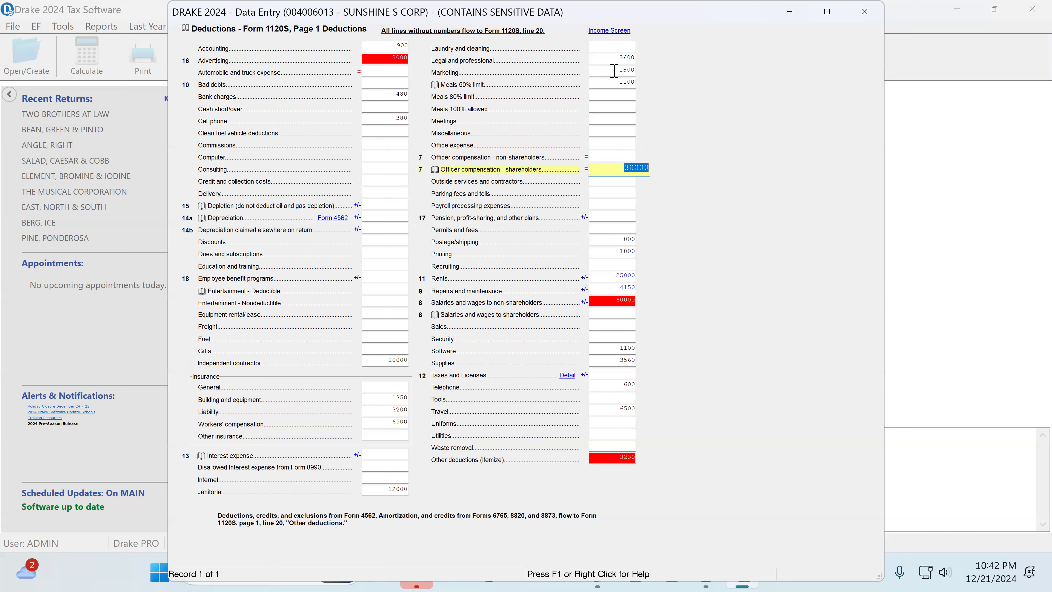
Step: Review the deduction lines from postage and printing through rents, repairs and maintenance, and salaries and wages to non-shareholders
{"action": "key", "text": "Tab"}
{"action": "key", "text": "Tab"}
{"action": "key", "text": "Tab"}
{"action": "key", "text": "Tab"}
{"action": "key", "text": "Tab"}
{"action": "key", "text": "Tab"}
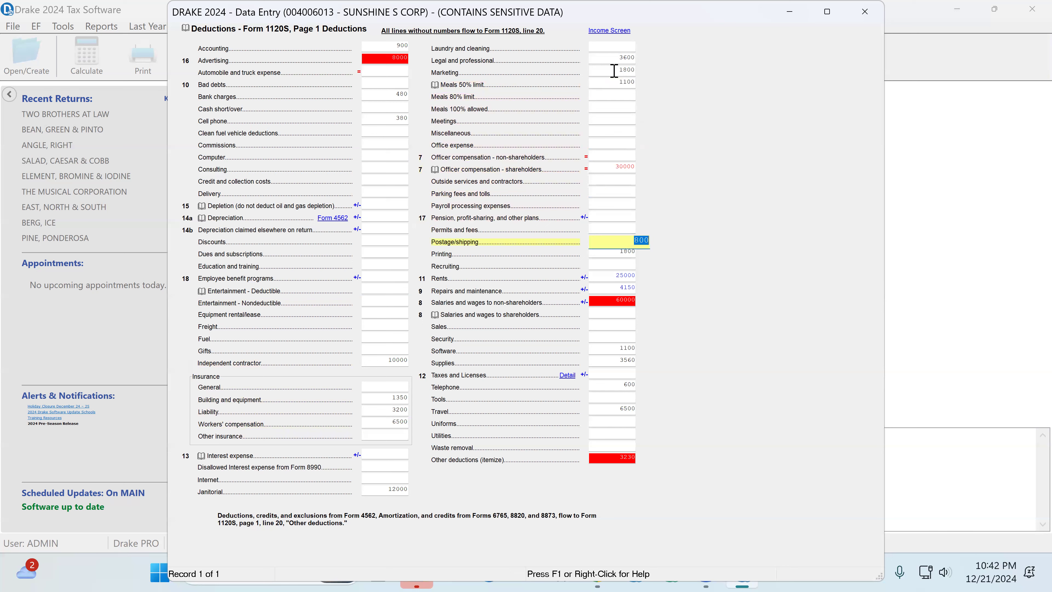
{"action": "key", "text": "Tab"}
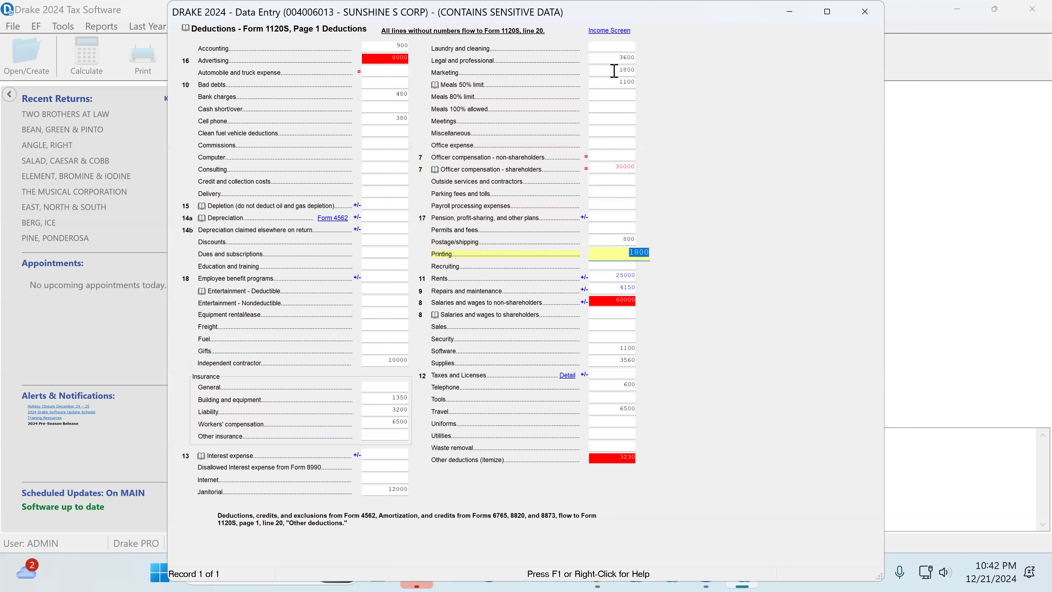
{"action": "key", "text": "Tab"}
{"action": "key", "text": "Tab"}
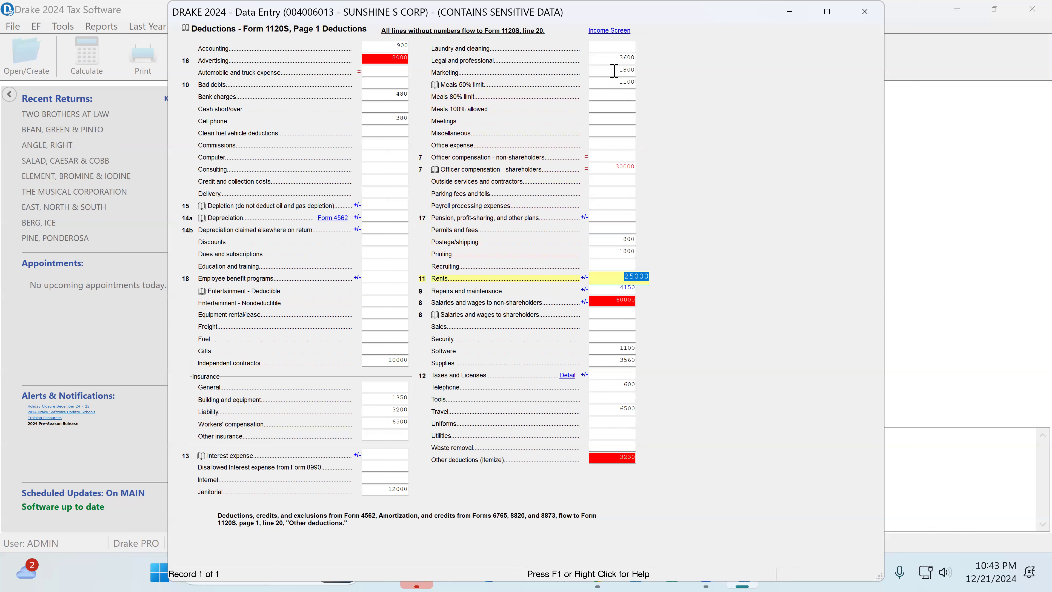
{"action": "key", "text": "Tab"}
{"action": "key", "text": "Tab"}
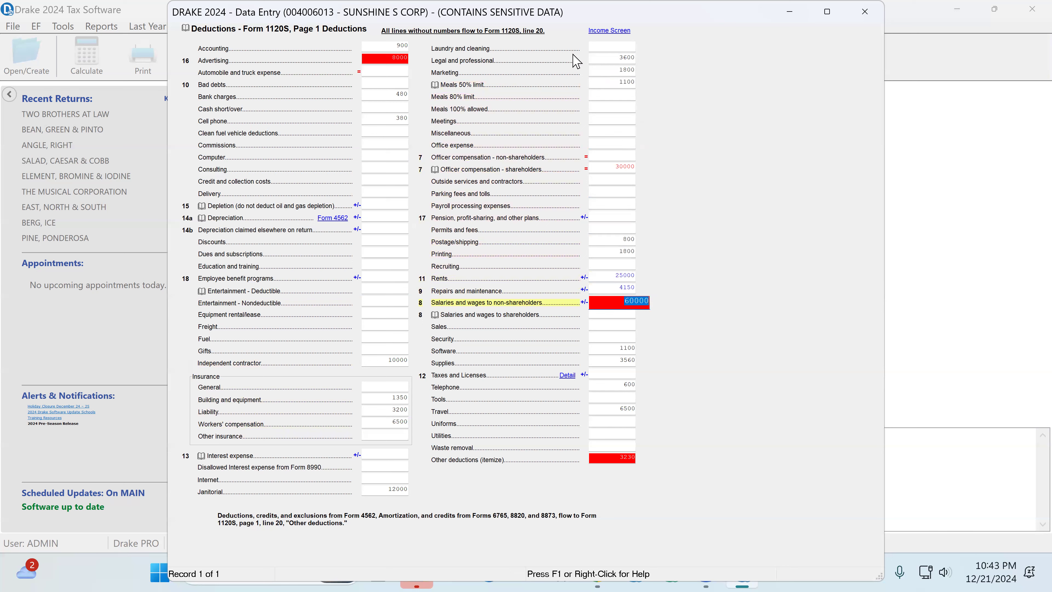
Step: Examine the line 8 salaries and wages detail worksheet, including the W-3 box 1 and officer's compensation amounts, and close it
{"action": "left_click", "coordinate": [633, 300]}
{"action": "key", "text": "ctrl+w"}
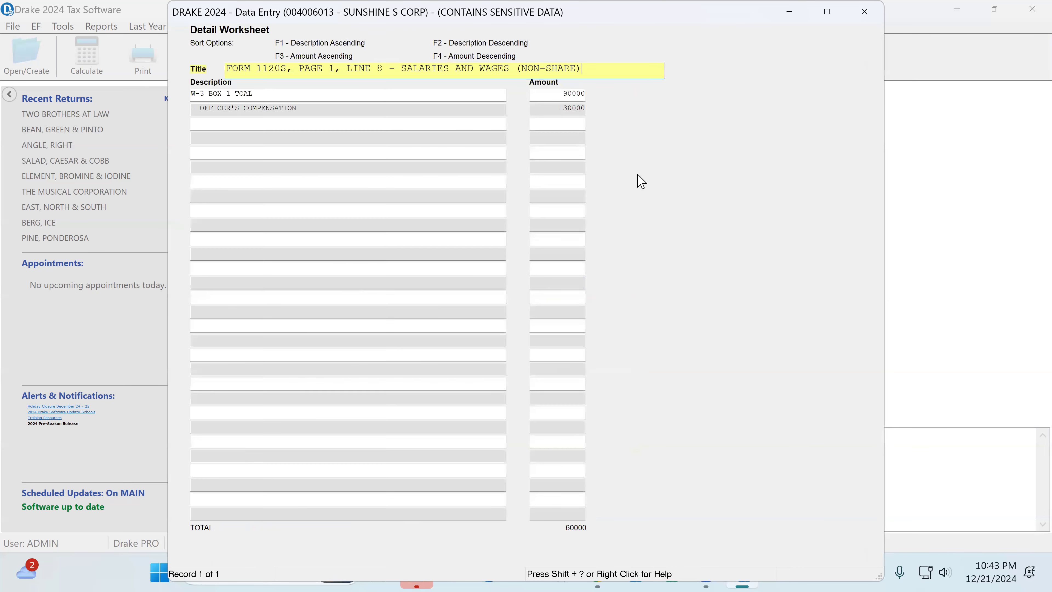
{"action": "left_click", "coordinate": [548, 94]}
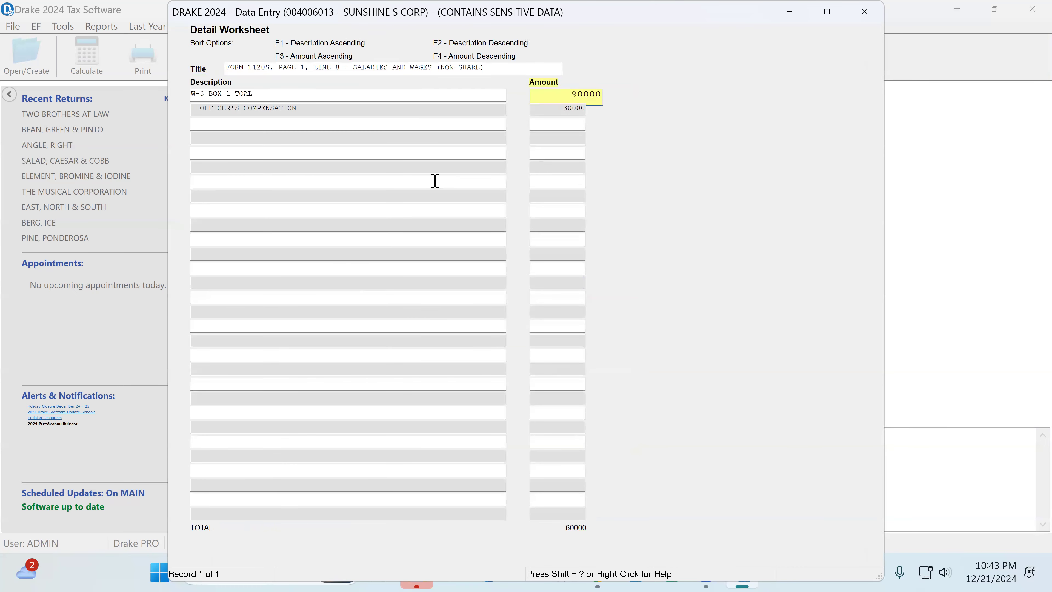
{"action": "left_click", "coordinate": [279, 93]}
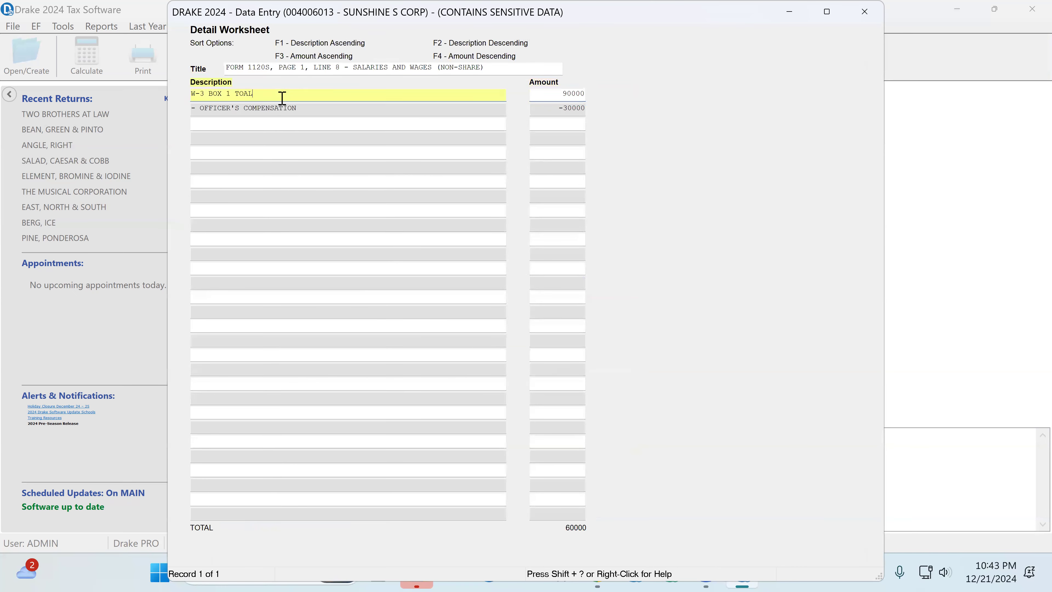
{"action": "left_click", "coordinate": [555, 110]}
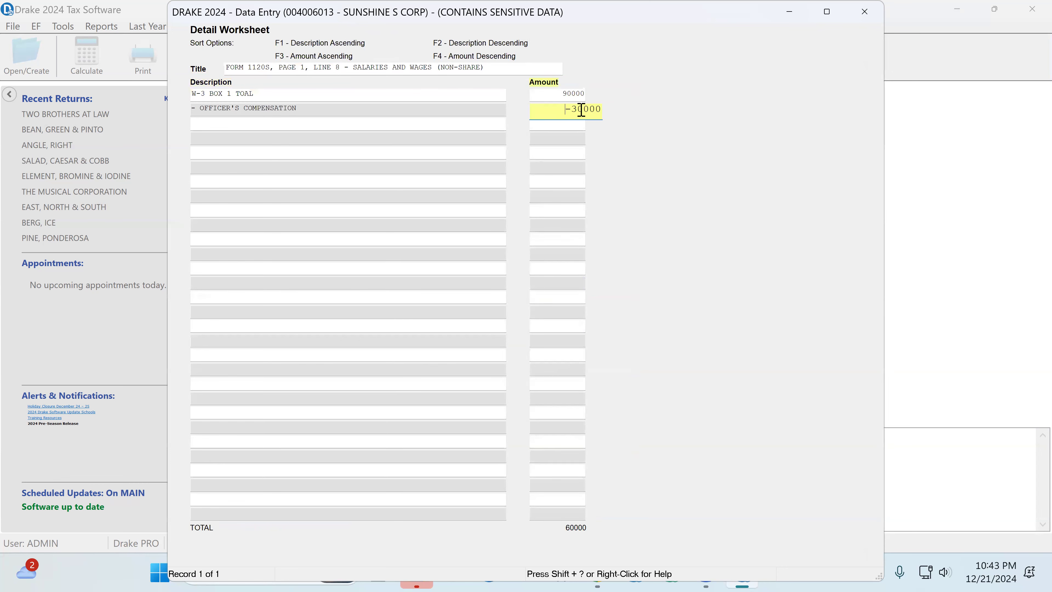
{"action": "left_click", "coordinate": [865, 11]}
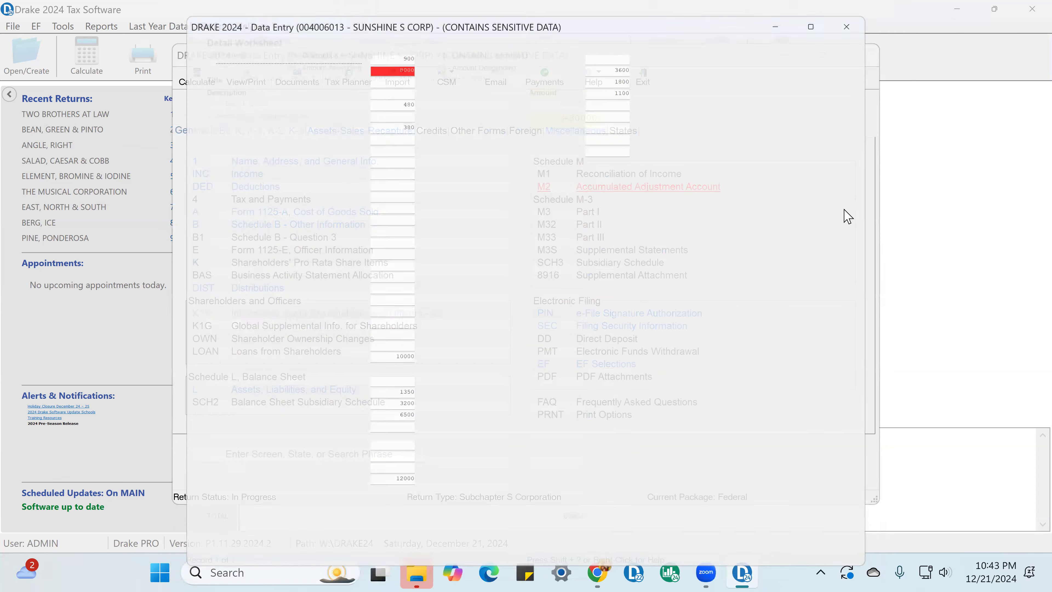
Step: Review the deduction lines for software, supplies, telephone and travel, continuing through waste removal
{"action": "left_click", "coordinate": [628, 348]}
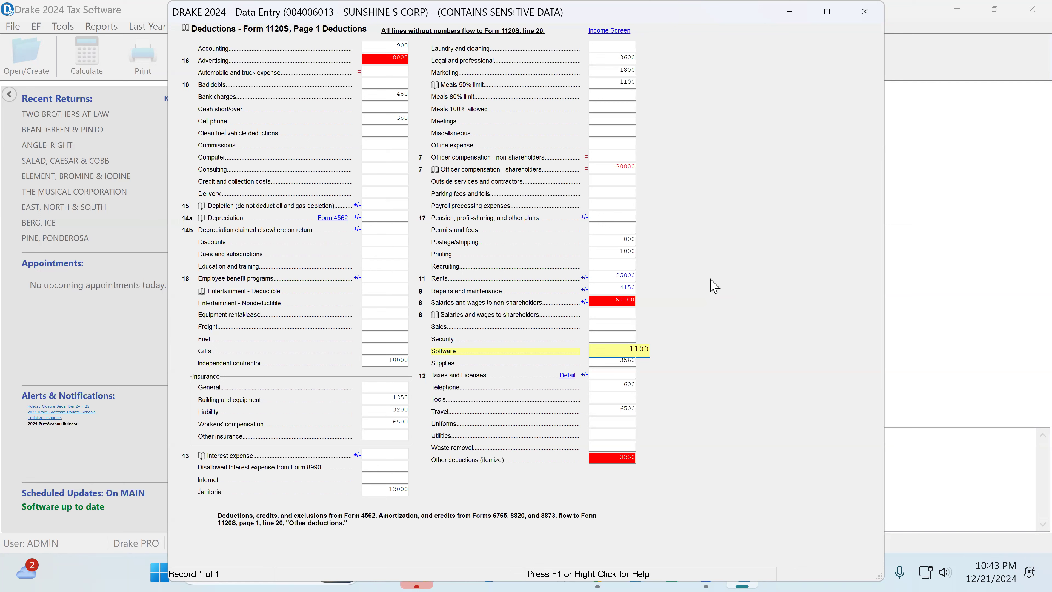
{"action": "key", "text": "Tab"}
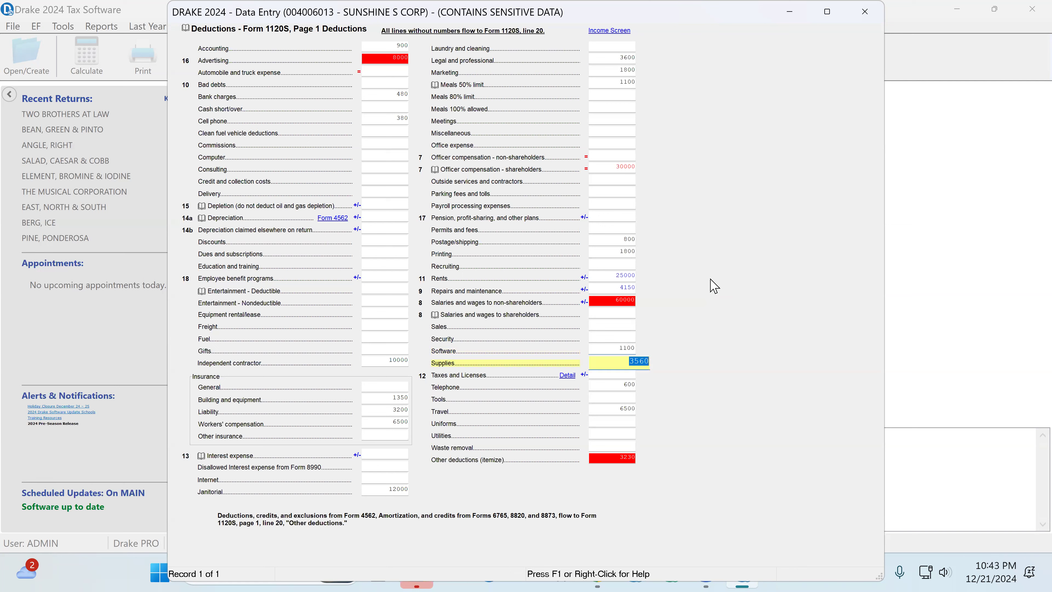
{"action": "key", "text": "Return"}
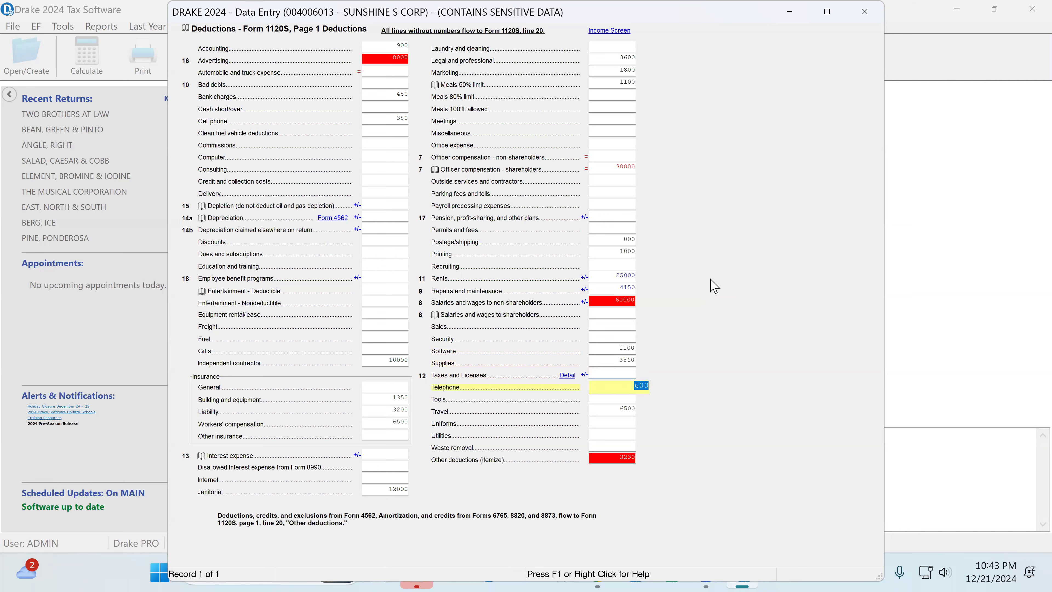
{"action": "key", "text": "Return"}
{"action": "key", "text": "Return"}
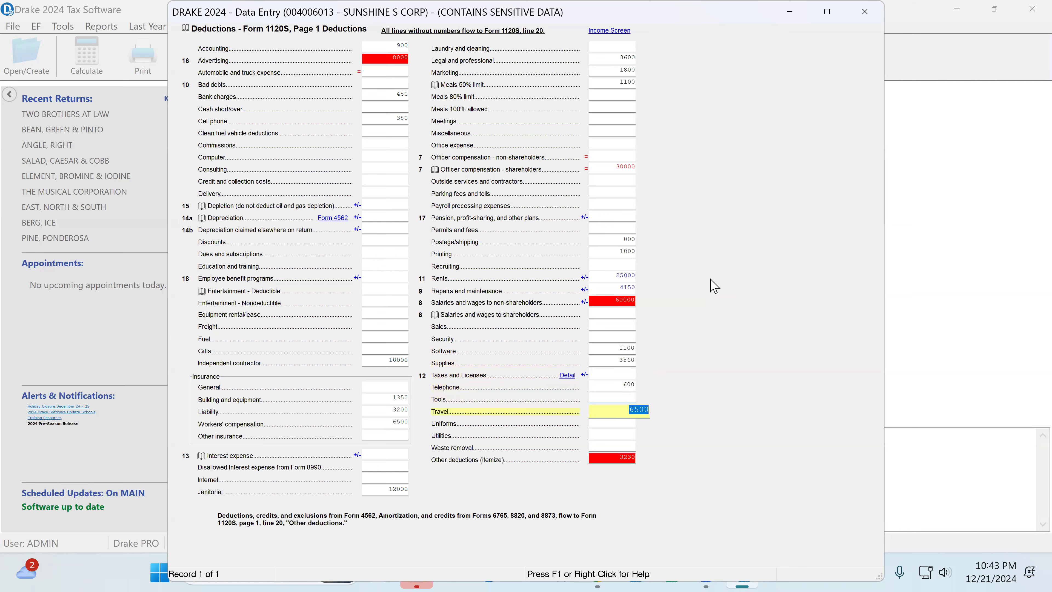
{"action": "key", "text": "Return"}
{"action": "key", "text": "Return"}
{"action": "key", "text": "Return"}
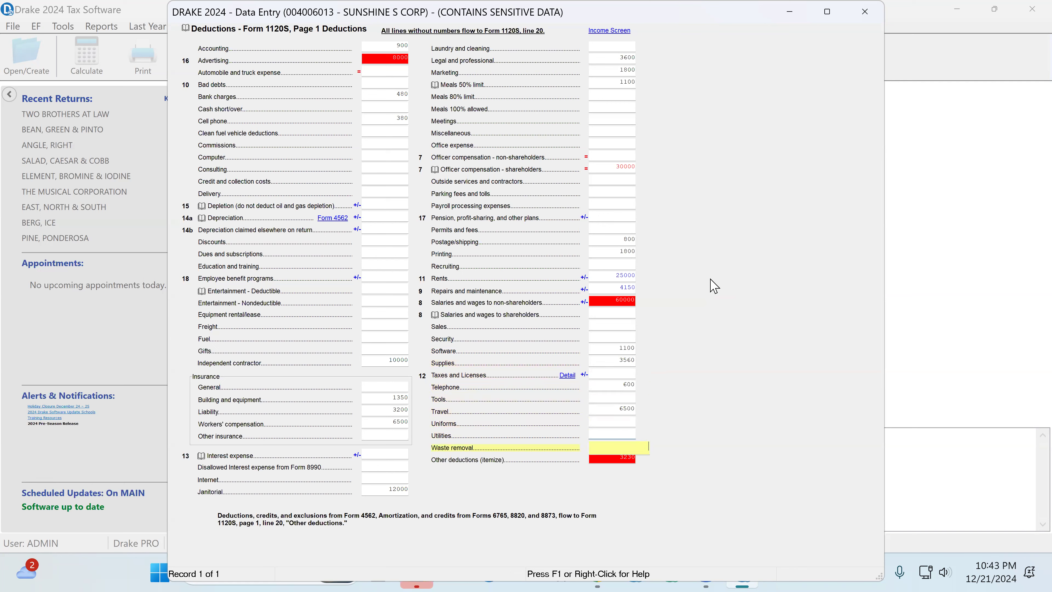
Step: Examine the line 20 Other deductions detail worksheet, including the training and other legal and professional fees amounts, and close it
{"action": "left_click", "coordinate": [622, 456]}
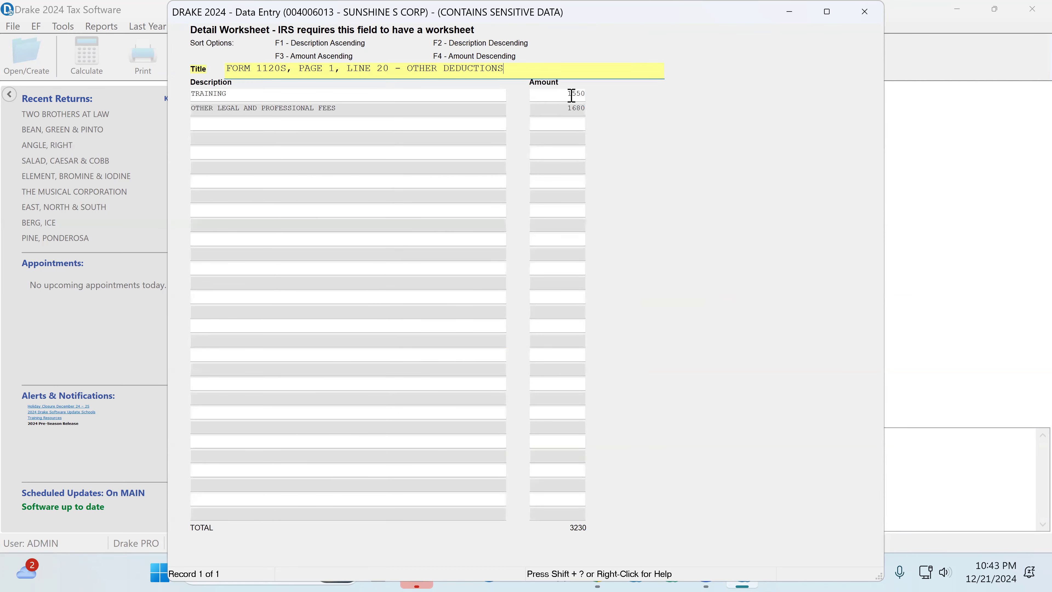
{"action": "left_click", "coordinate": [571, 94]}
{"action": "key", "text": "Tab"}
{"action": "key", "text": "Tab"}
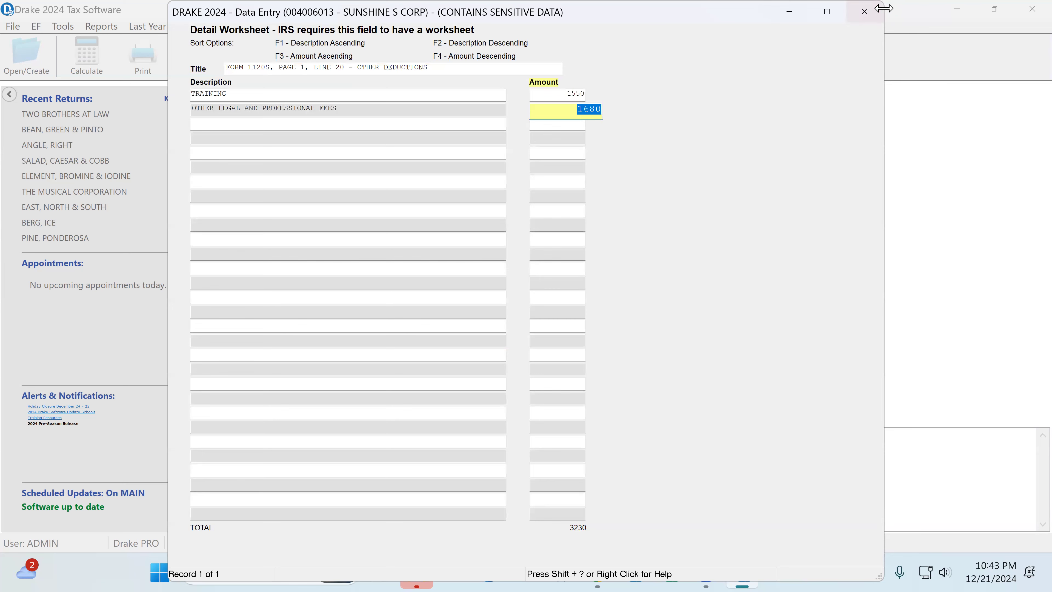
{"action": "key", "text": "Escape"}
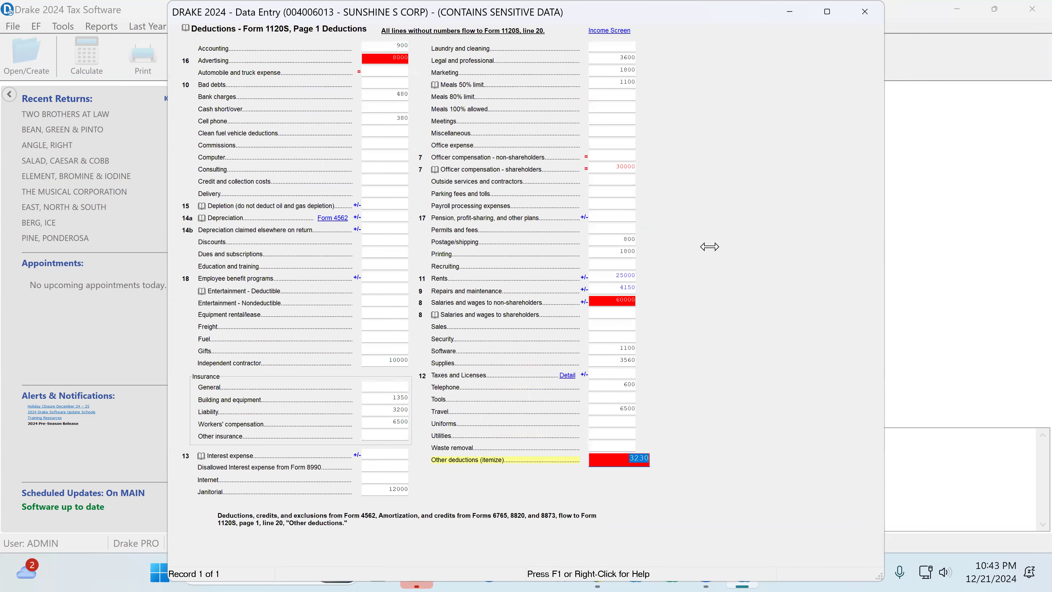
Step: Check the payroll taxes entry in the line 12 Taxes and Licenses detail, and return to the return's main screen list
{"action": "left_click", "coordinate": [567, 375]}
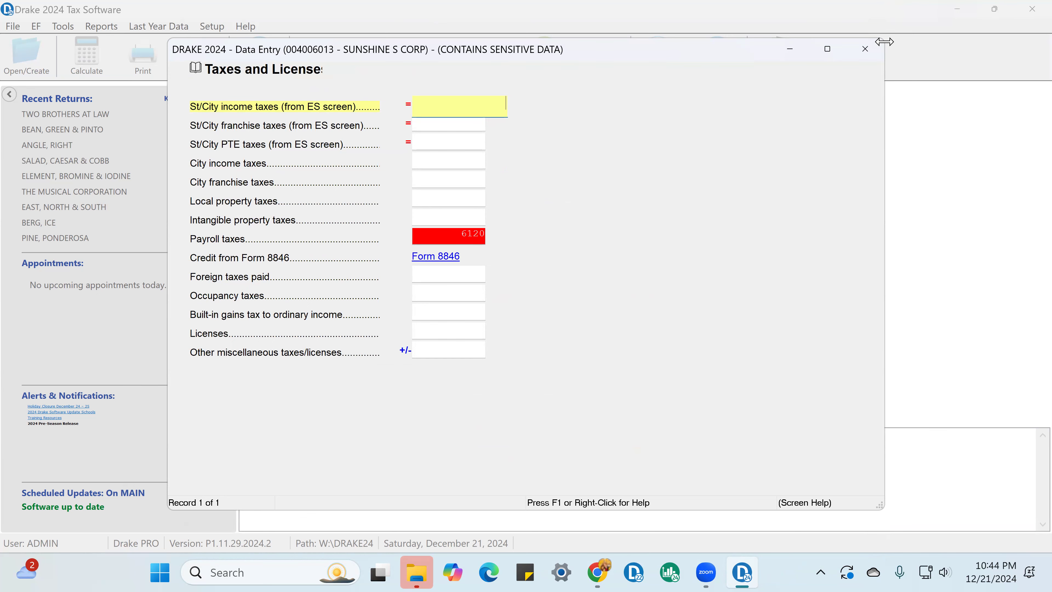
{"action": "left_click", "coordinate": [871, 58]}
{"action": "left_click", "coordinate": [867, 17]}
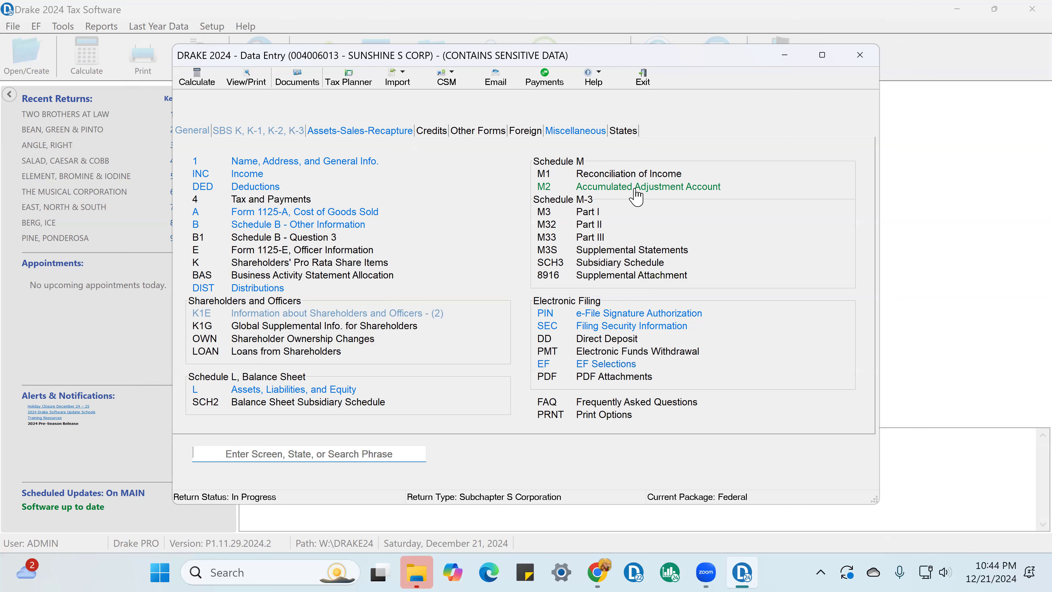
Step: Check the Schedule M-2 accumulated adjustments account balances and close the schedule
{"action": "left_click", "coordinate": [696, 190]}
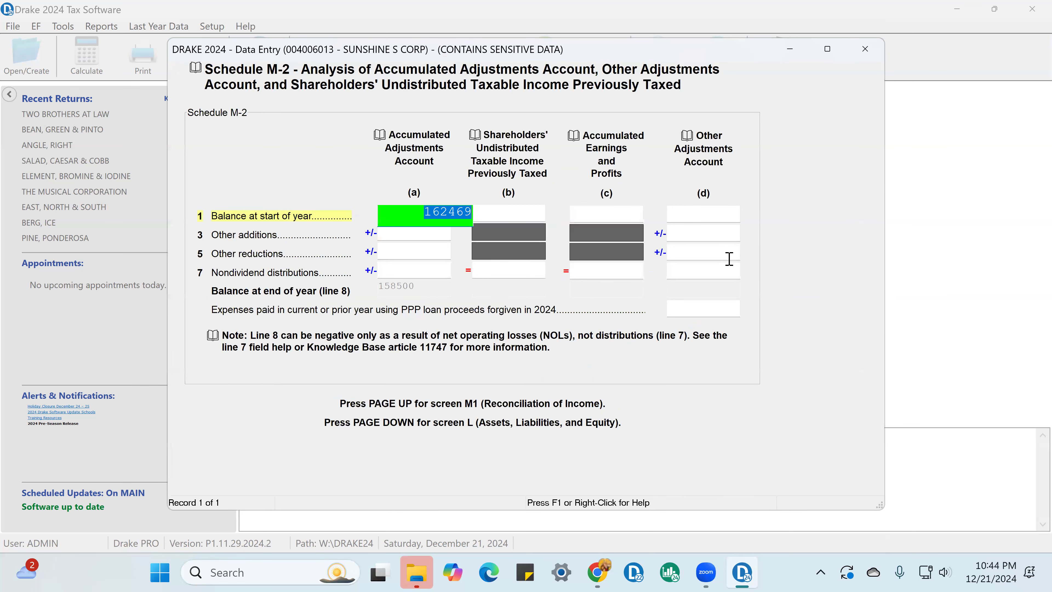
{"action": "left_click", "coordinate": [867, 51]}
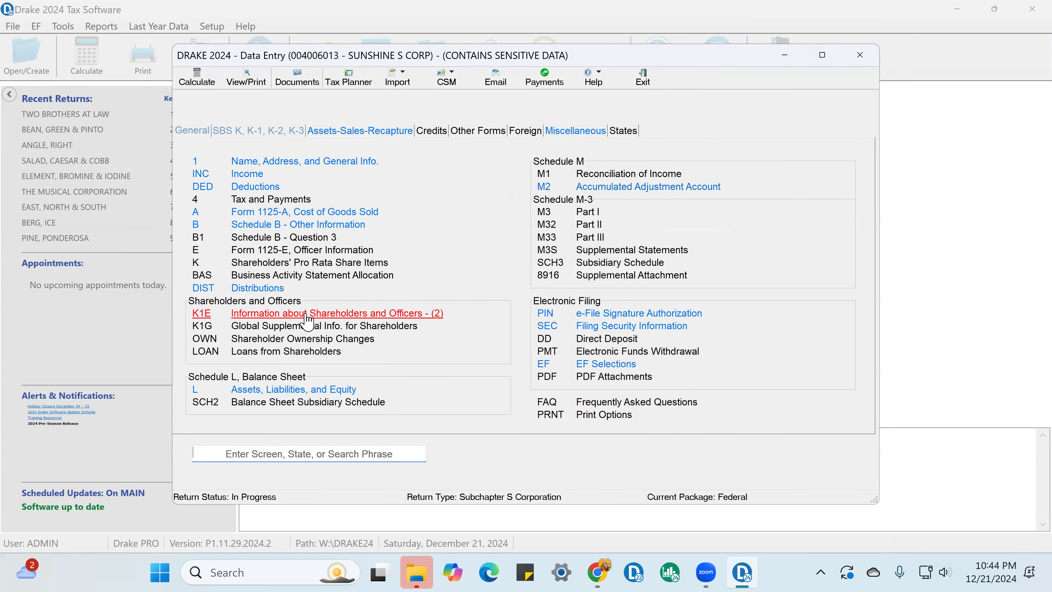
Step: Review Form 1125-A Cost of Goods Sold from beginning inventory, purchases and non-W-2 labor through inventory at end of year
{"action": "left_click", "coordinate": [319, 218]}
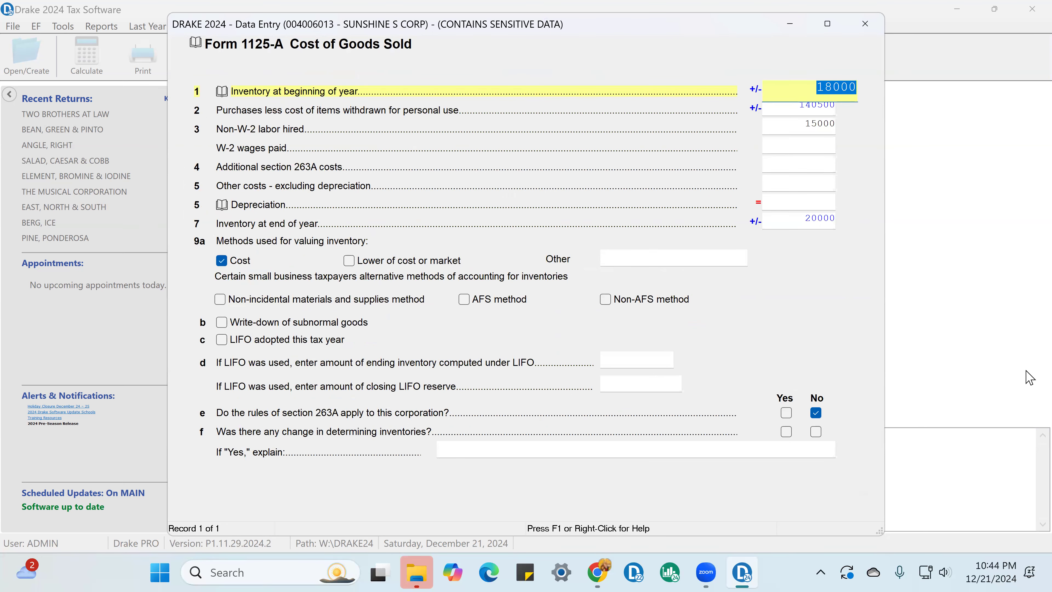
{"action": "key", "text": "Return"}
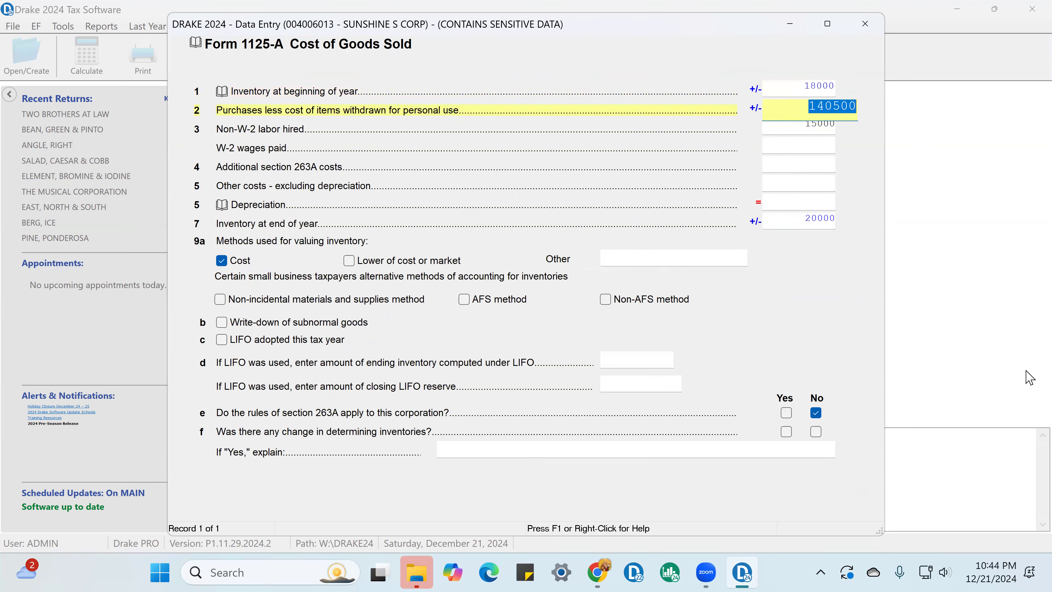
{"action": "key", "text": "Return"}
{"action": "key", "text": "Return"}
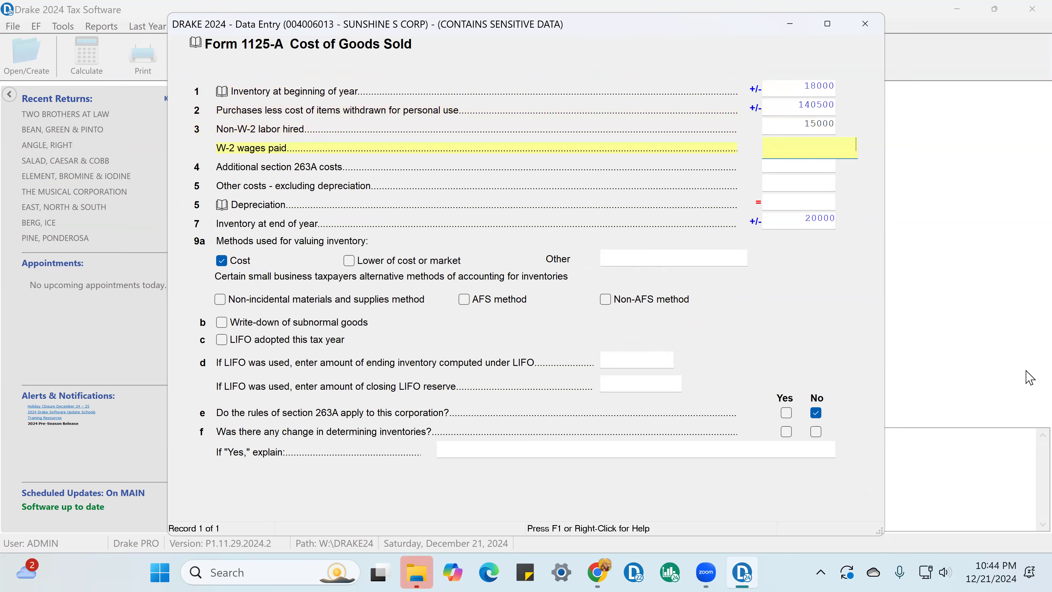
{"action": "key", "text": "Return"}
{"action": "key", "text": "Return"}
{"action": "key", "text": "Return"}
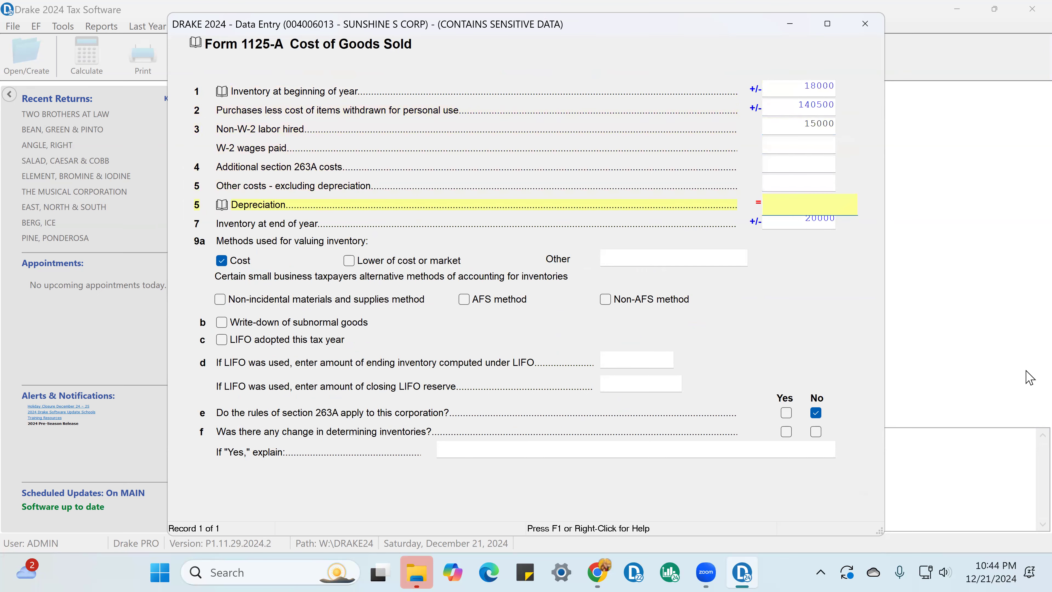
Step: Answer No to Form 1125-A line 9f on any change in determining inventories, and close the form
{"action": "key", "text": "Return"}
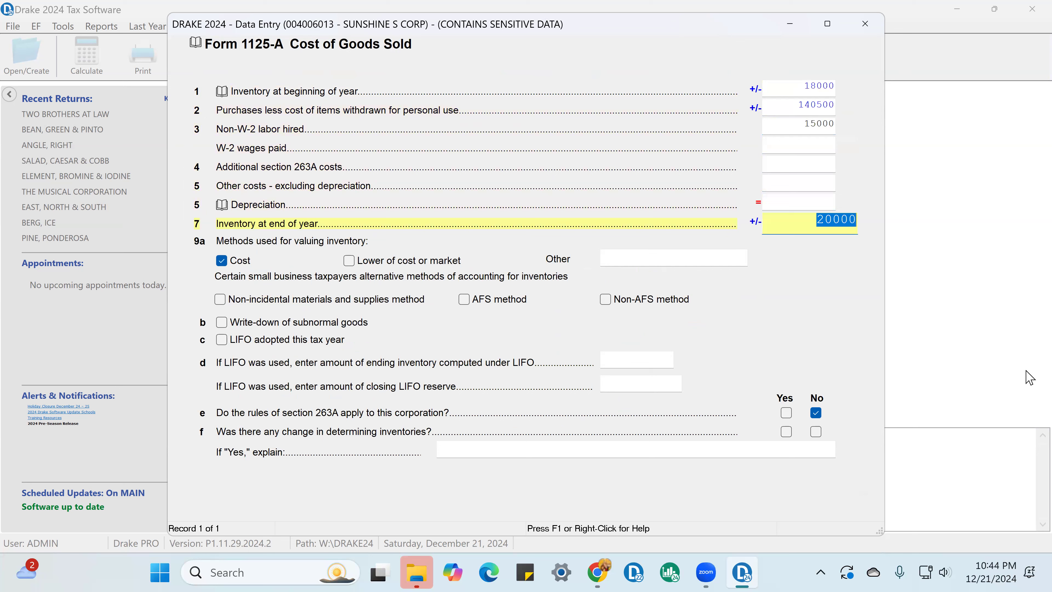
{"action": "key", "text": "Return"}
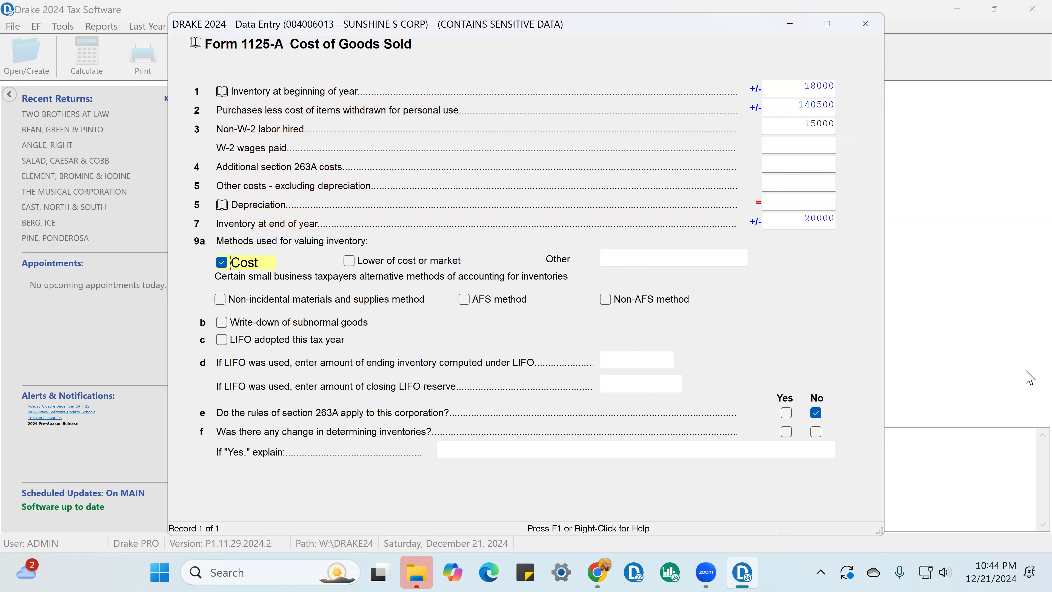
{"action": "key", "text": "Return"}
{"action": "key", "text": "Return"}
{"action": "key", "text": "Return"}
{"action": "key", "text": "Return"}
{"action": "key", "text": "Return"}
{"action": "key", "text": "Return"}
{"action": "key", "text": "Return"}
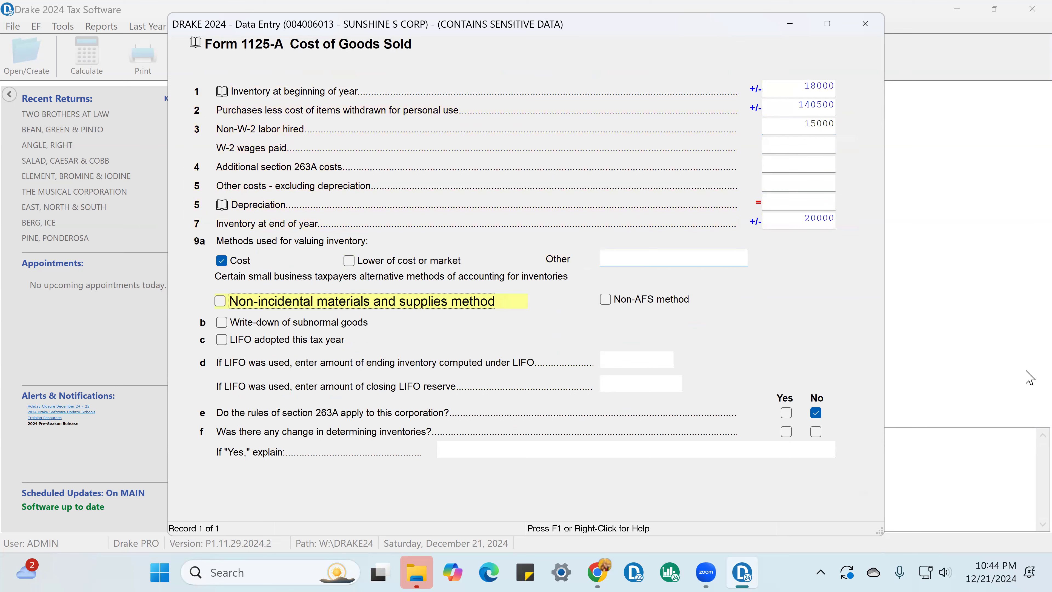
{"action": "key", "text": "Return"}
{"action": "key", "text": "Return"}
{"action": "key", "text": "Return"}
{"action": "key", "text": "Return"}
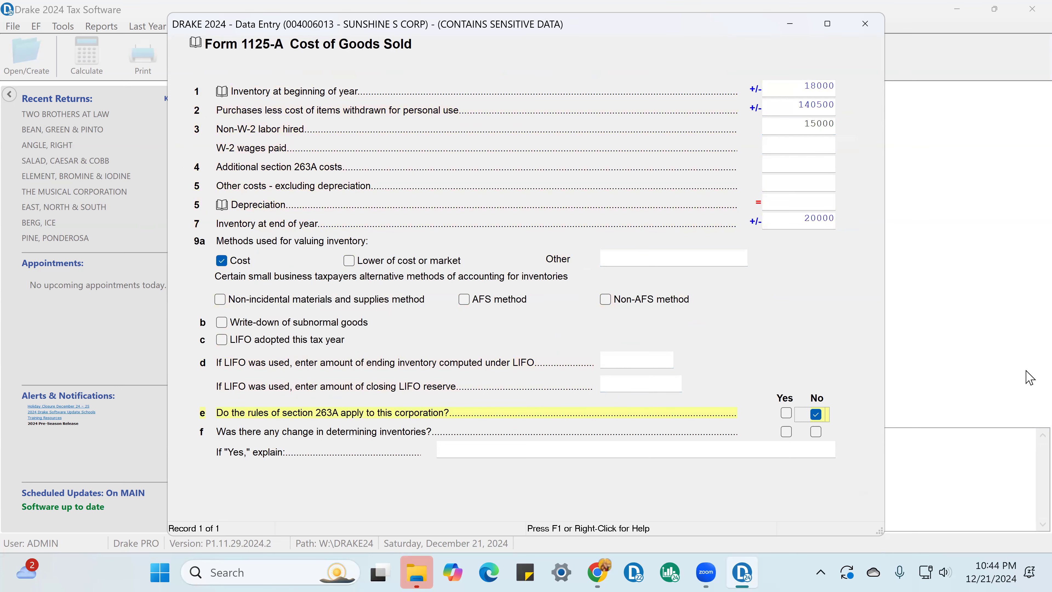
{"action": "key", "text": "Return"}
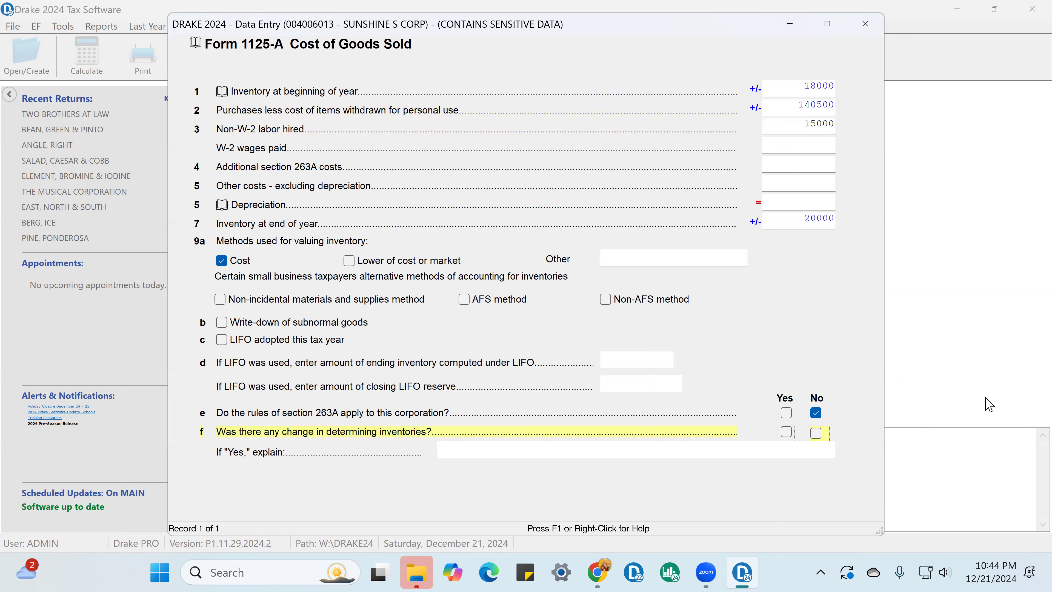
{"action": "left_click", "coordinate": [818, 436]}
{"action": "left_click", "coordinate": [869, 28]}
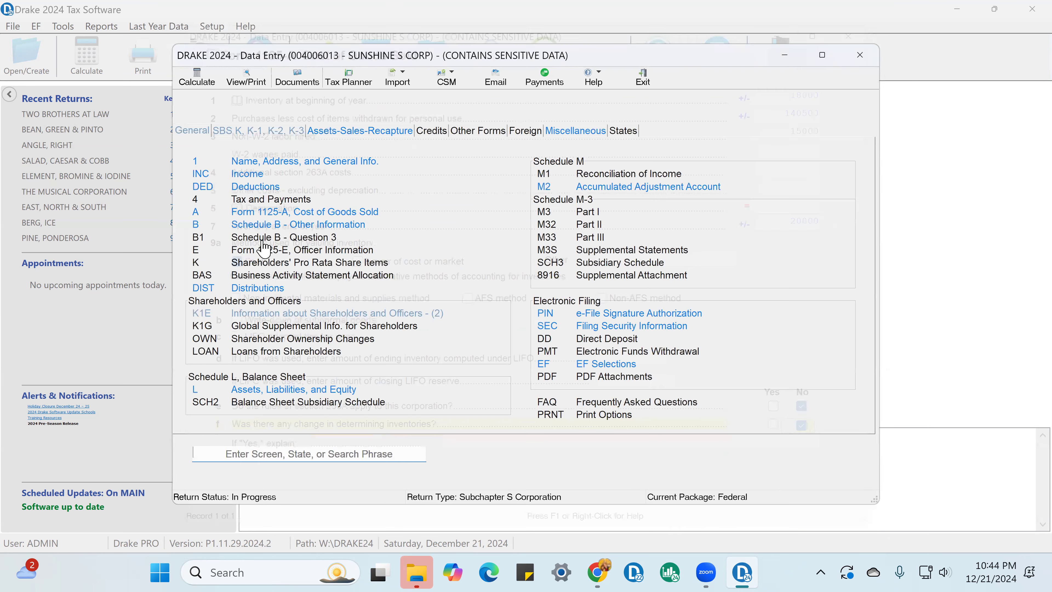
Step: Review the Schedule B Other Information answers and the Schedule B-1 shareholder screen, and close both
{"action": "left_click", "coordinate": [326, 226]}
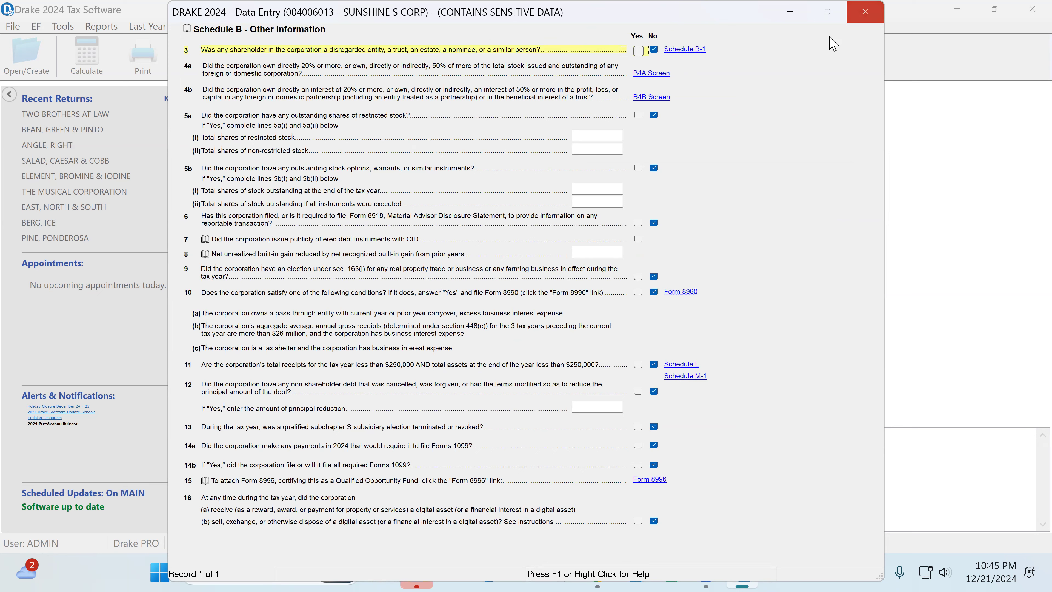
{"action": "left_click", "coordinate": [690, 50]}
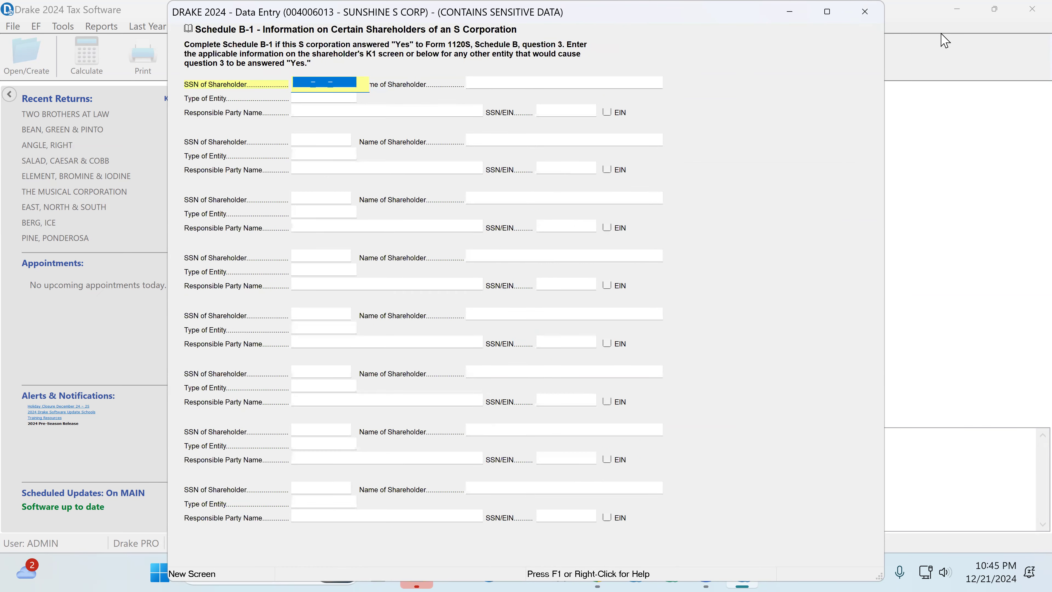
{"action": "left_click", "coordinate": [865, 14]}
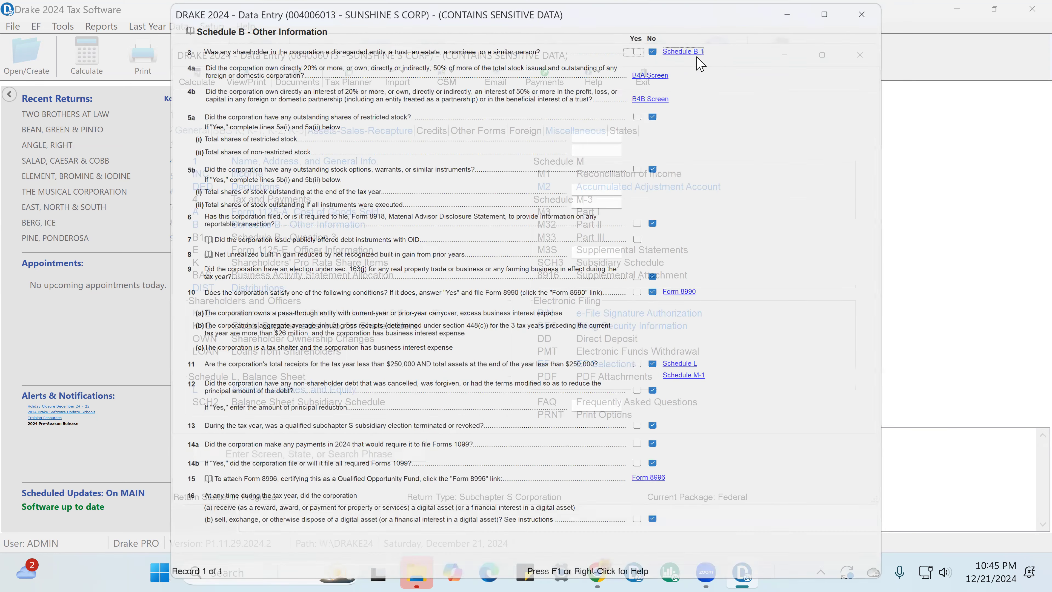
{"action": "left_click", "coordinate": [865, 11]}
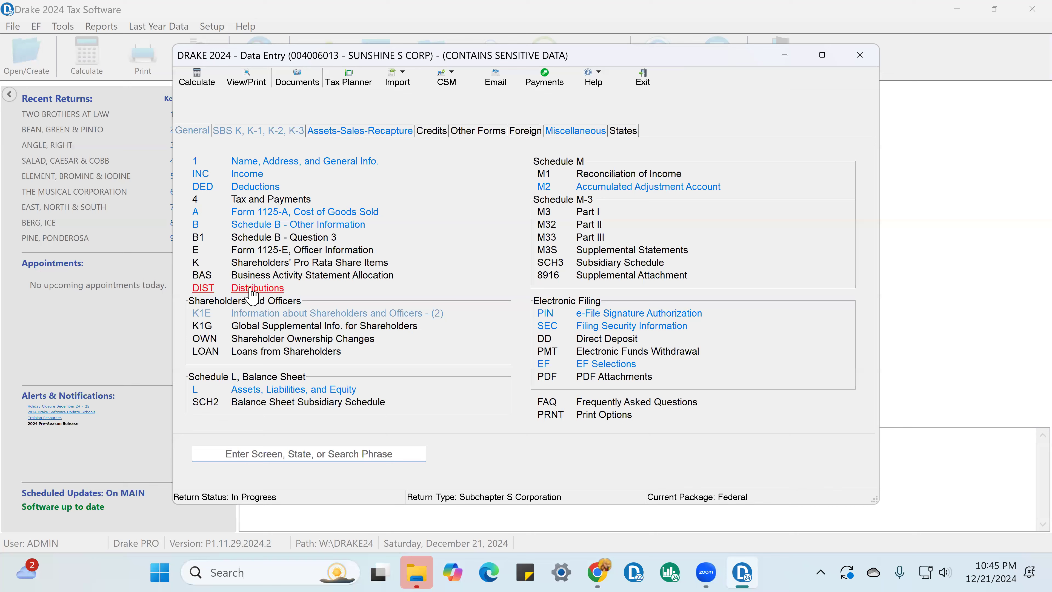
Step: Open the first shareholder's information record and check the ID number, name, address, phone and title
{"action": "left_click", "coordinate": [265, 315]}
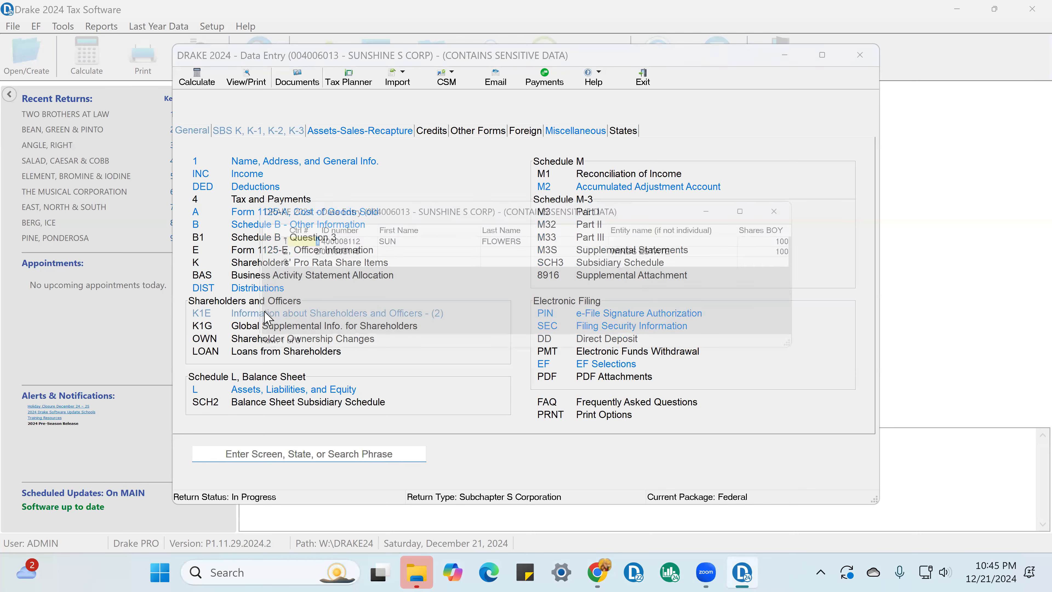
{"action": "double_click", "coordinate": [387, 237]}
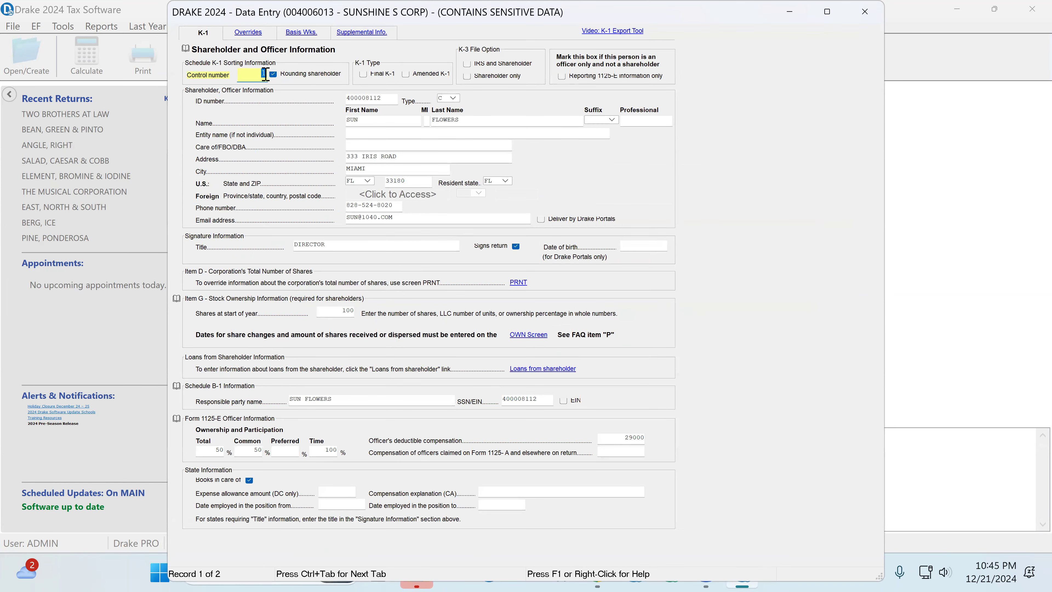
{"action": "left_click", "coordinate": [371, 97]}
{"action": "left_click", "coordinate": [372, 124]}
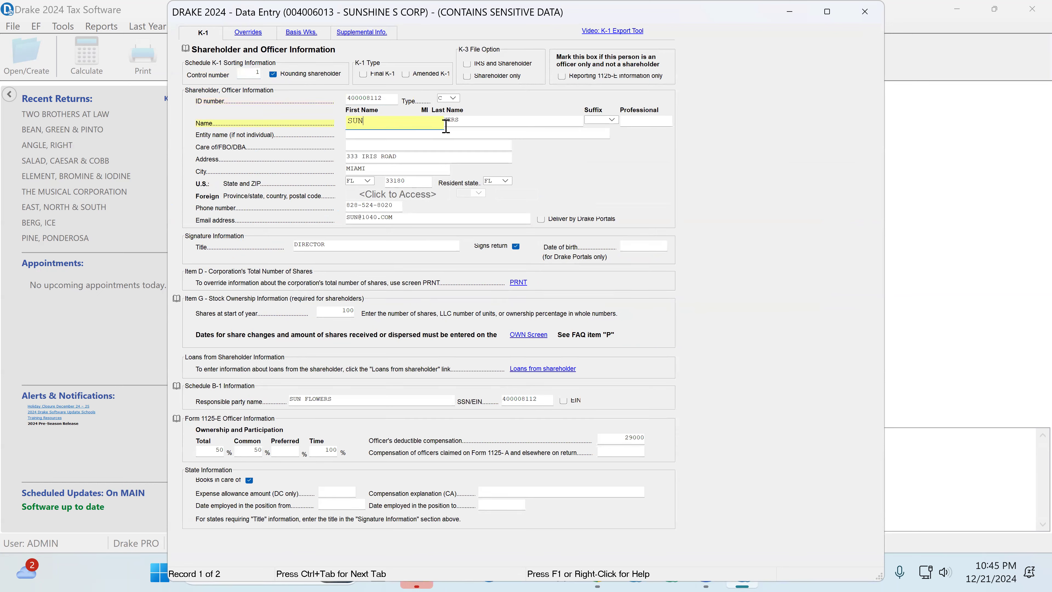
{"action": "left_click", "coordinate": [469, 125]}
{"action": "left_click", "coordinate": [362, 159]}
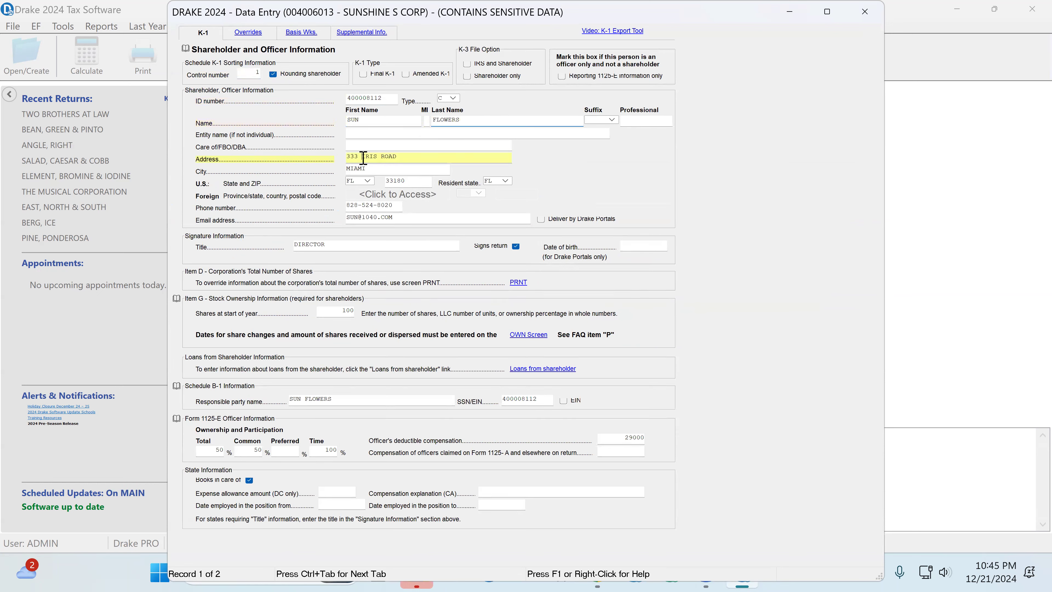
{"action": "left_click", "coordinate": [359, 210]}
{"action": "left_click", "coordinate": [329, 245]}
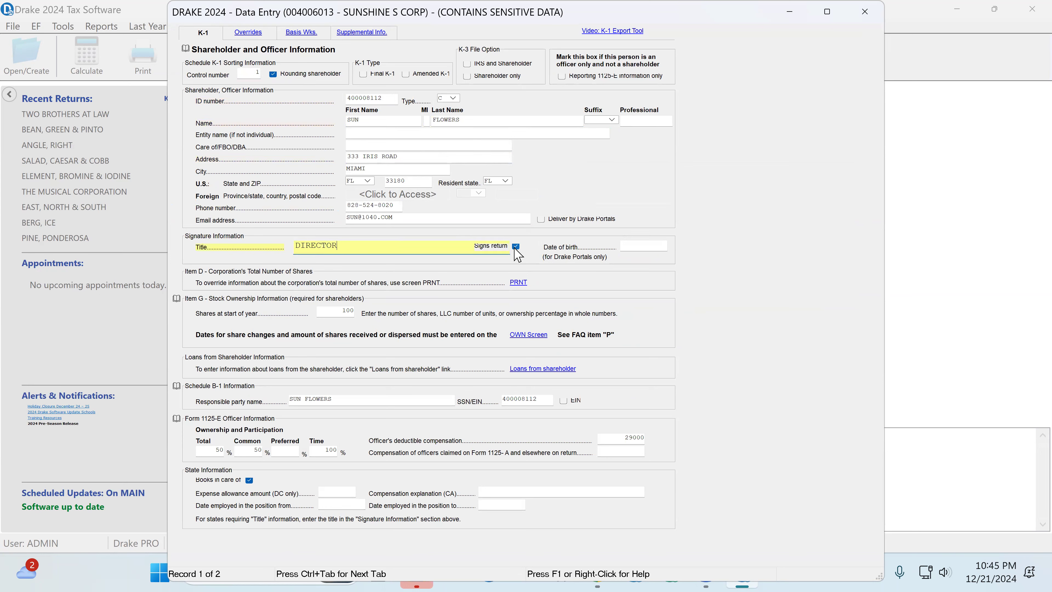
Step: Check the first shareholder's signs-return setting, shares at start of year, and Schedule B-1 responsible party name and SSN
{"action": "left_click", "coordinate": [516, 248]}
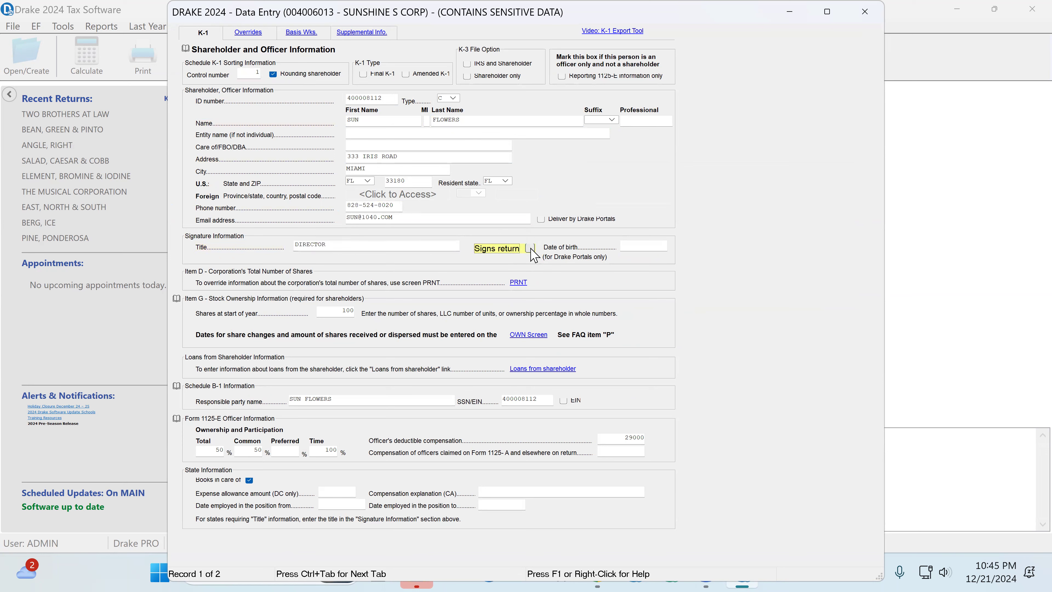
{"action": "left_click", "coordinate": [331, 311]}
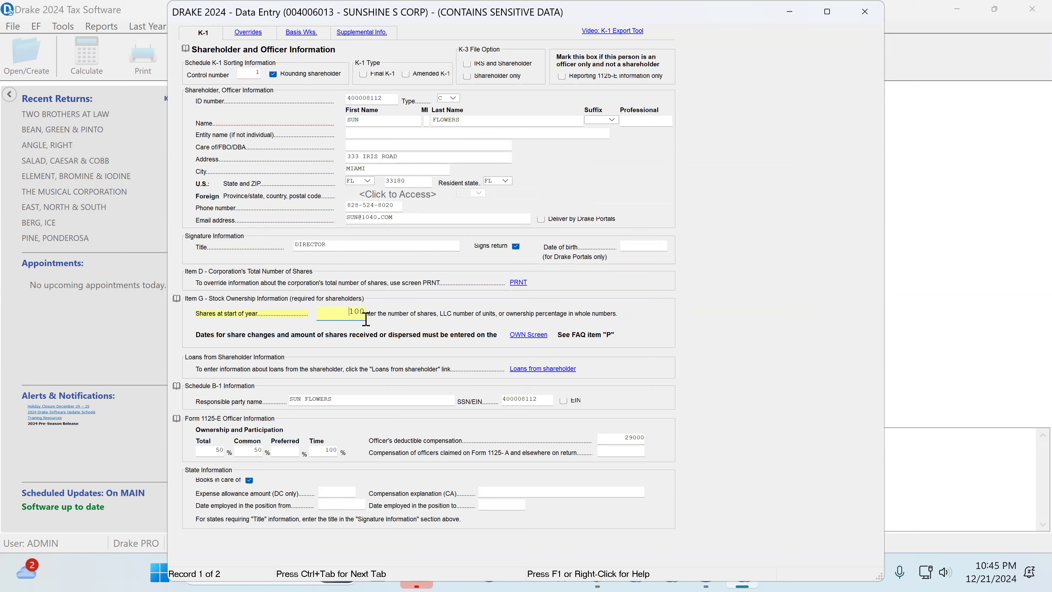
{"action": "left_click", "coordinate": [334, 400]}
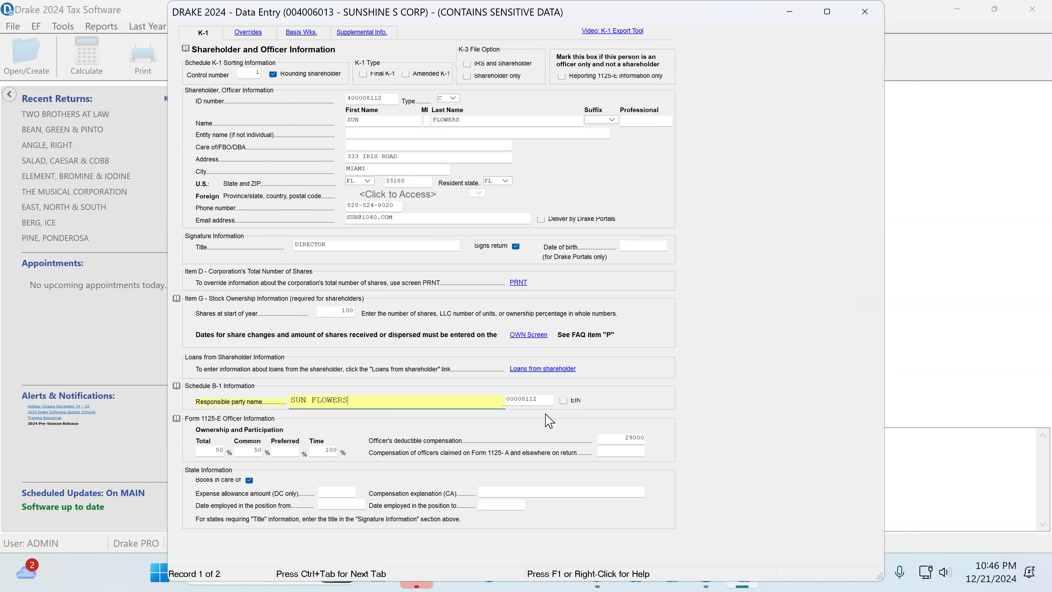
{"action": "left_click", "coordinate": [549, 399]}
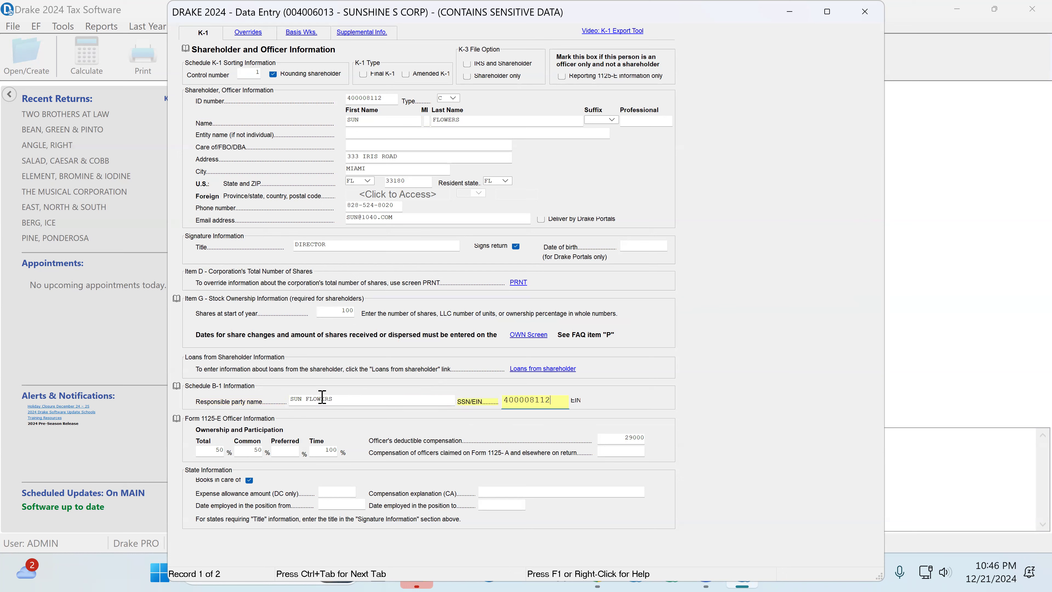
{"action": "left_click", "coordinate": [344, 401]}
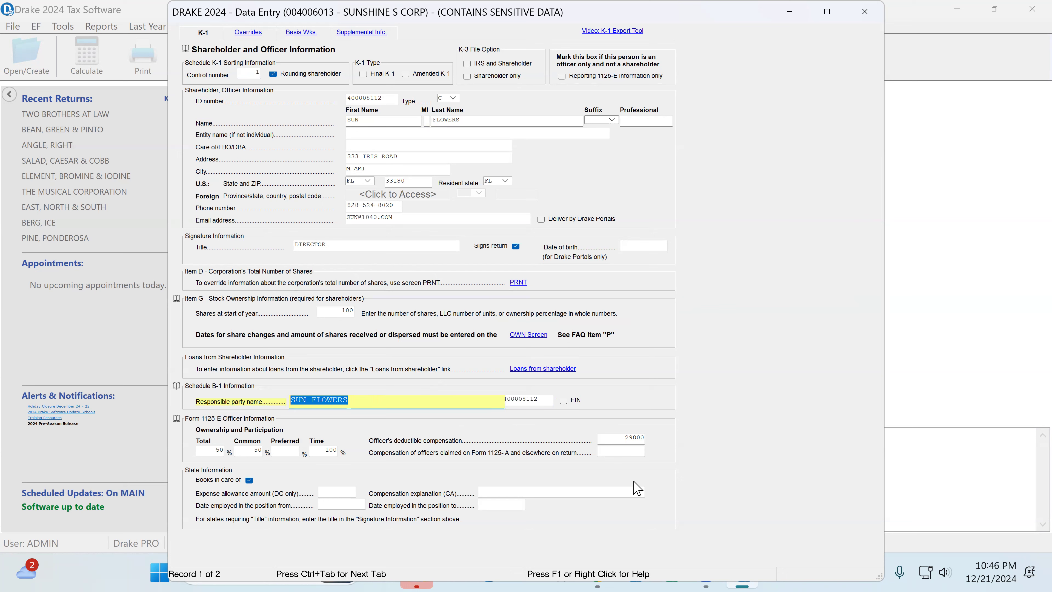
Step: Set the first shareholder's Form 1125-E officer's deductible compensation to 30000
{"action": "left_click", "coordinate": [623, 436]}
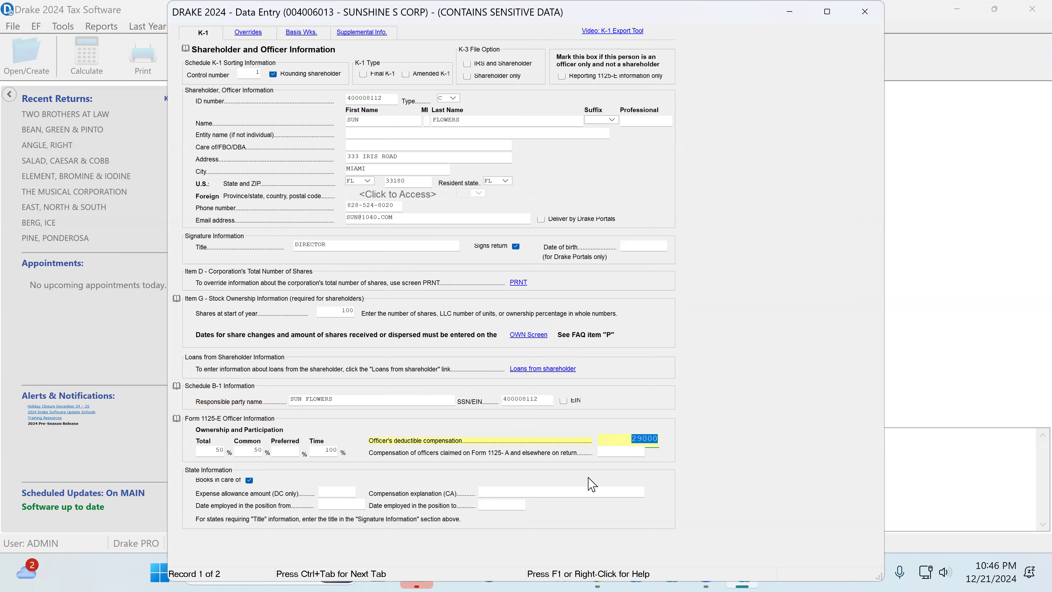
{"action": "type", "text": "3"}
{"action": "left_click", "coordinate": [646, 453]}
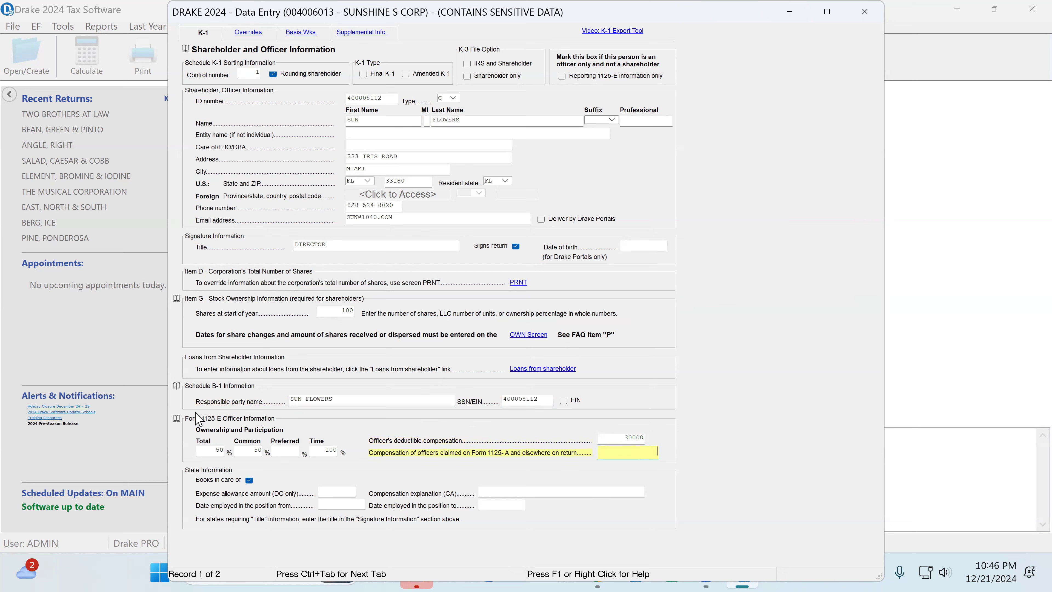
Step: Check the first shareholder's ownership and time percentages and Books in care of setting, and close the record
{"action": "left_click", "coordinate": [215, 451]}
{"action": "left_click", "coordinate": [253, 450]}
{"action": "left_click", "coordinate": [327, 454]}
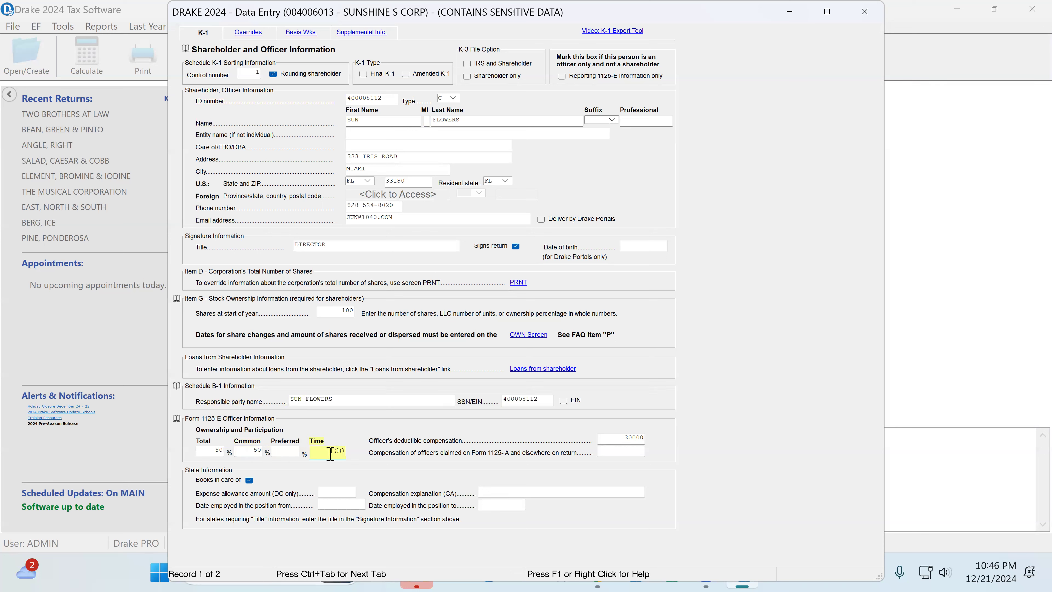
{"action": "left_click", "coordinate": [249, 482]}
{"action": "left_click", "coordinate": [263, 481]}
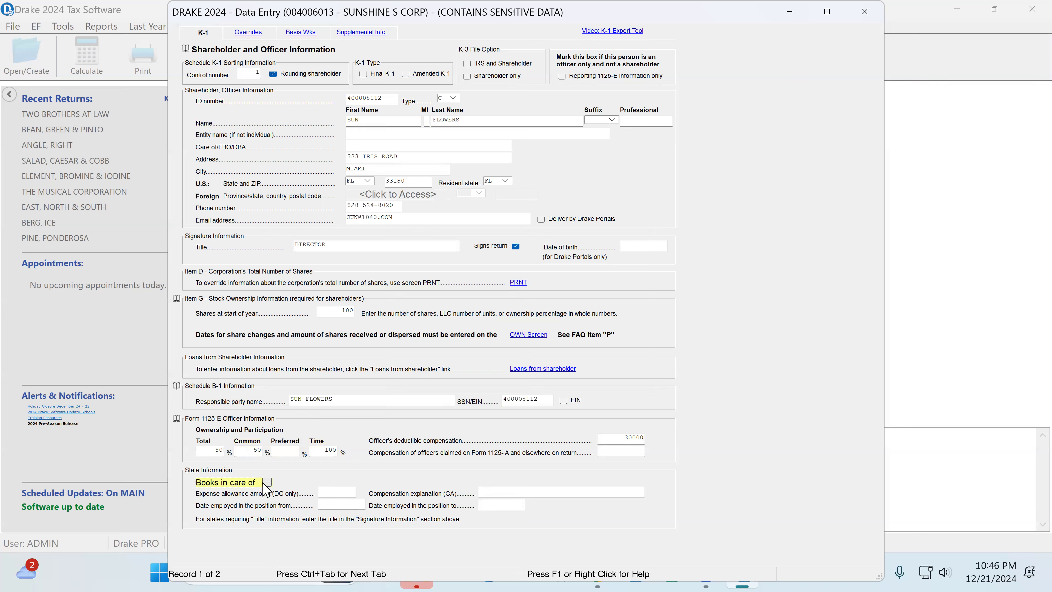
{"action": "left_click", "coordinate": [266, 483]}
{"action": "left_click", "coordinate": [868, 17]}
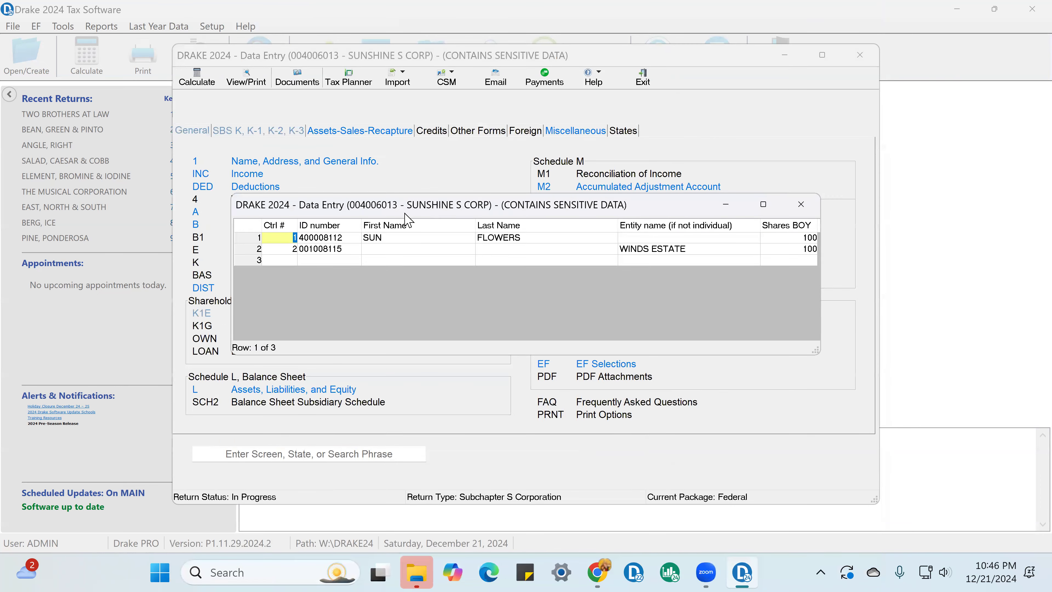
Step: Open the second shareholder's record, check its entity name and ID number, and select Estate as the type
{"action": "double_click", "coordinate": [405, 249]}
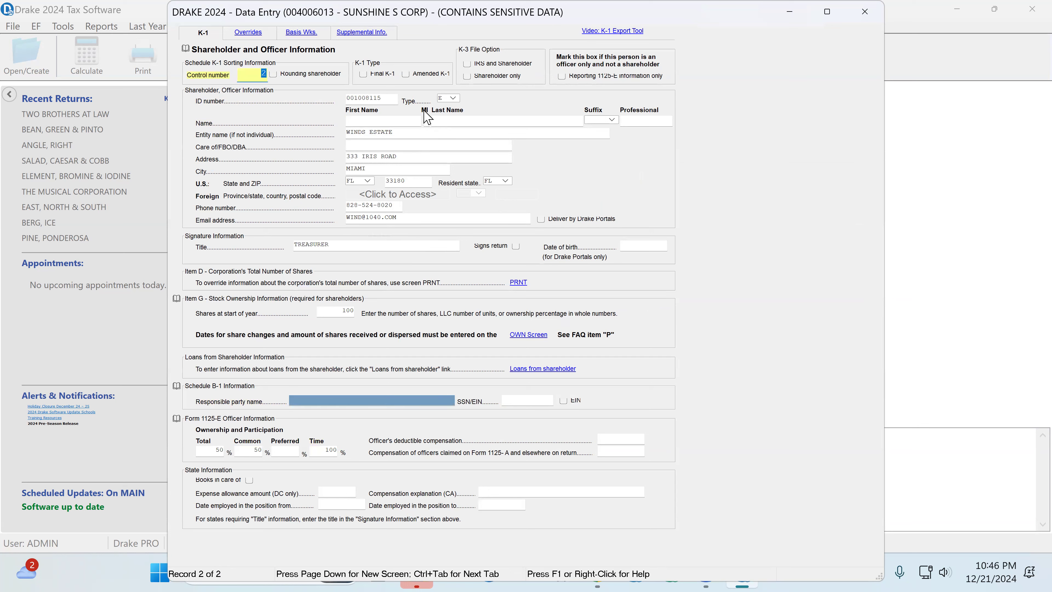
{"action": "left_click", "coordinate": [404, 135]}
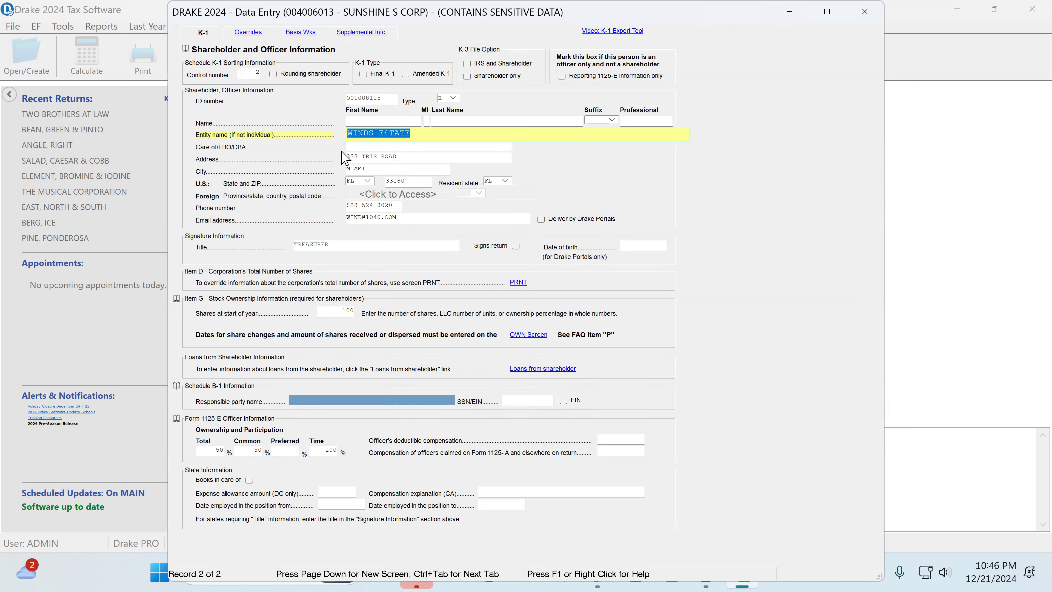
{"action": "left_click", "coordinate": [453, 98]}
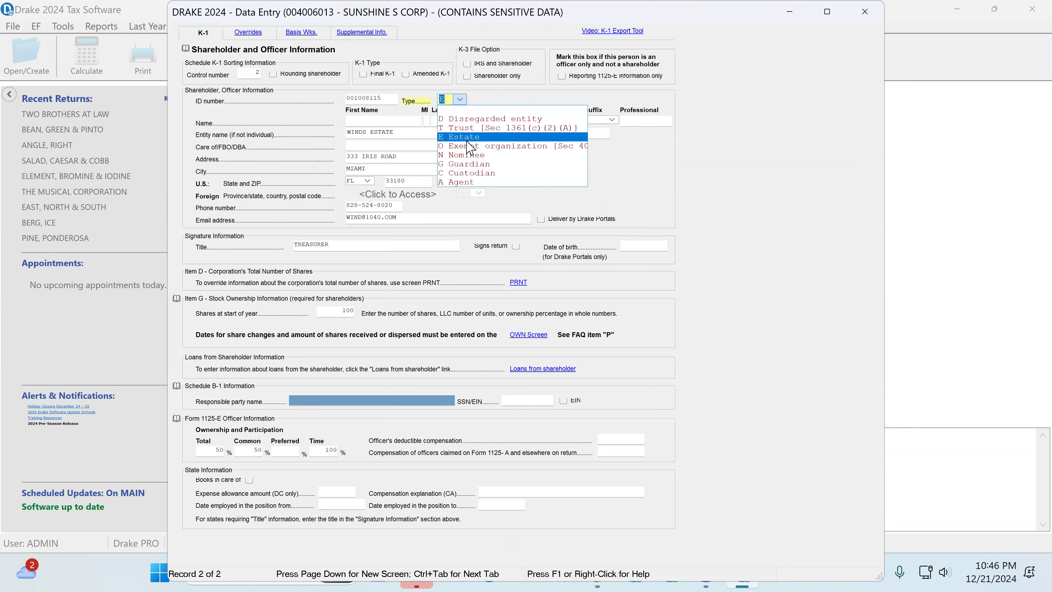
{"action": "left_click", "coordinate": [466, 138]}
{"action": "left_click", "coordinate": [386, 103]}
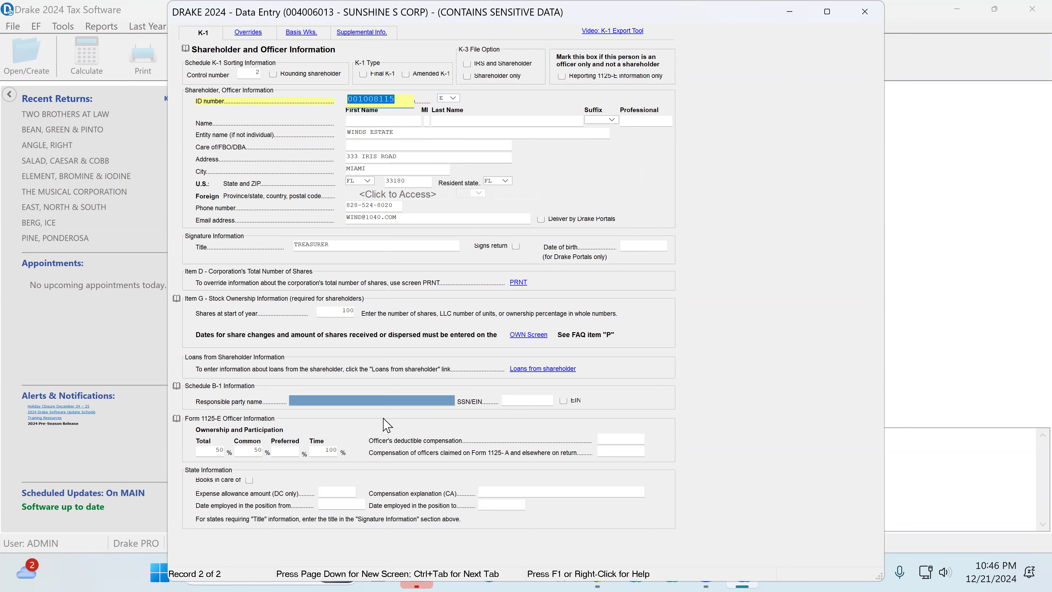
Step: Set the estate shareholder's Form 1125-E time percentage to 0 and try to close the record
{"action": "left_click", "coordinate": [323, 453]}
{"action": "type", "text": "0"}
{"action": "key", "text": "Tab"}
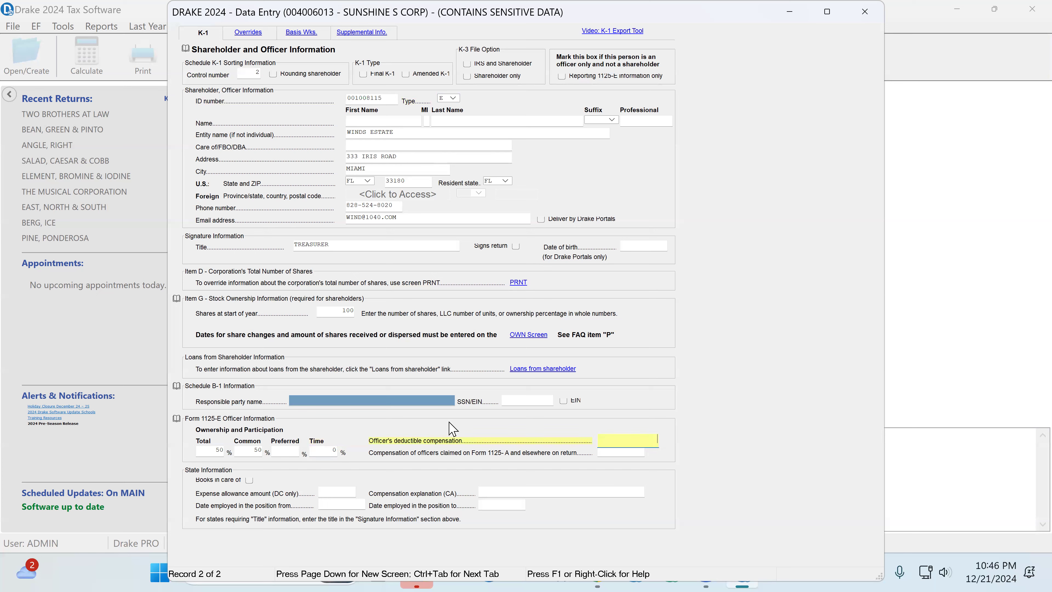
{"action": "left_click", "coordinate": [868, 13]}
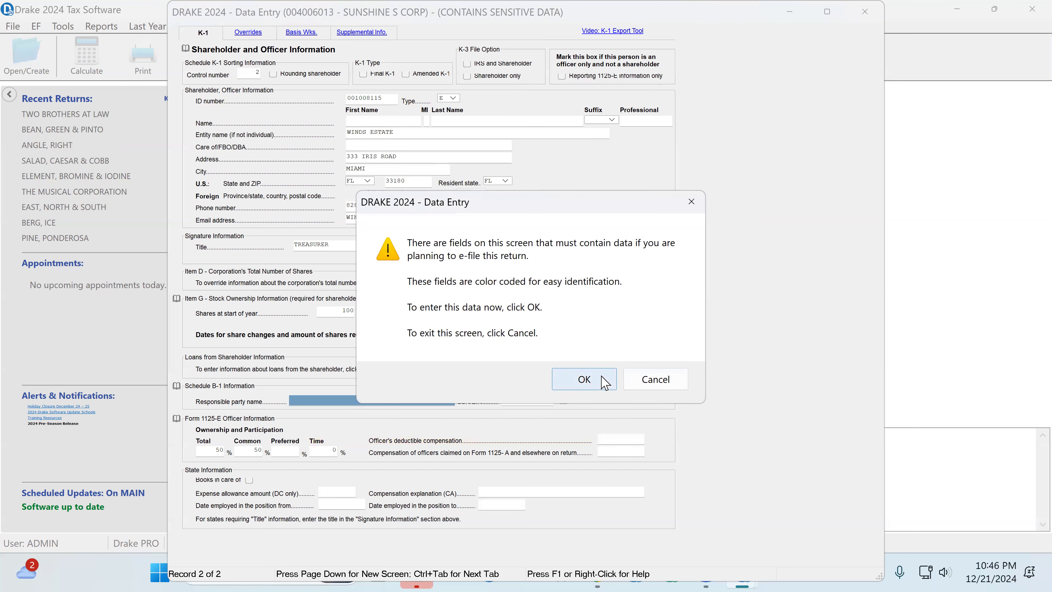
{"action": "left_click", "coordinate": [604, 382]}
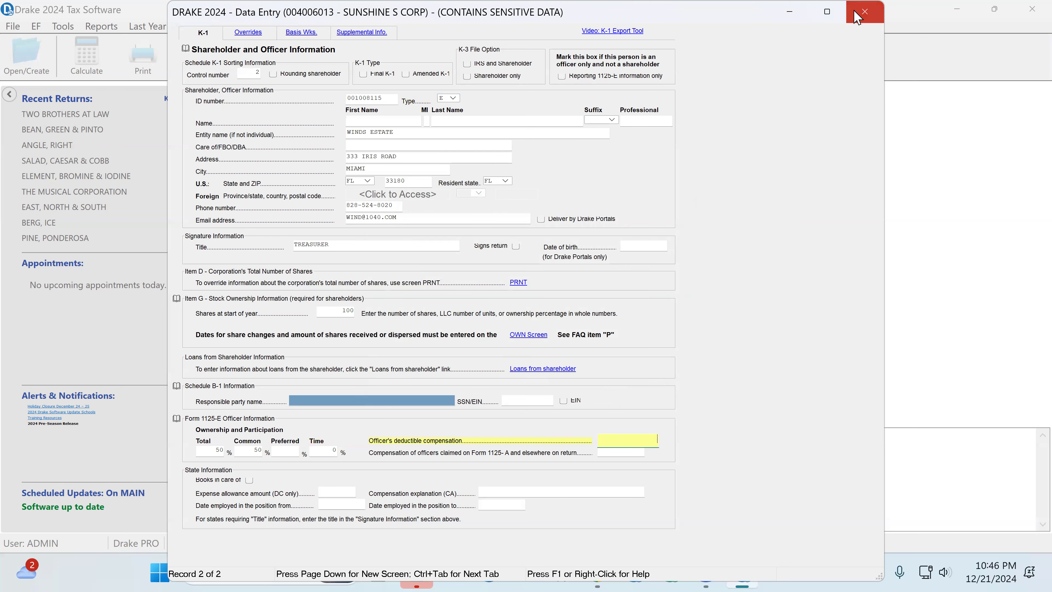
Step: Set the estate shareholder's time percentage to 10 and exit the record with the Schedule B-1 responsible party left blank
{"action": "left_click", "coordinate": [395, 400]}
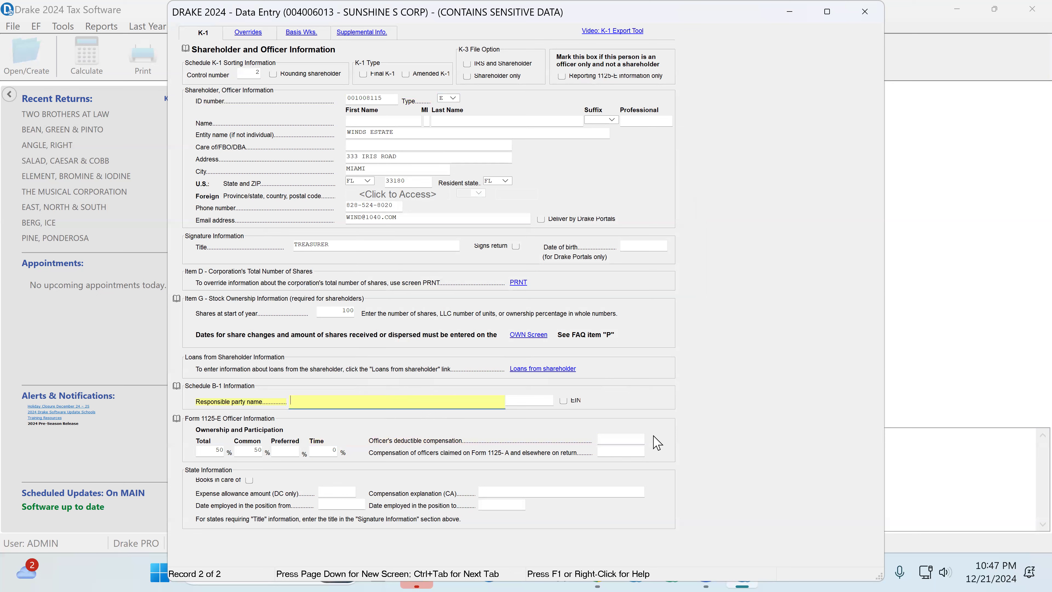
{"action": "left_click", "coordinate": [315, 450]}
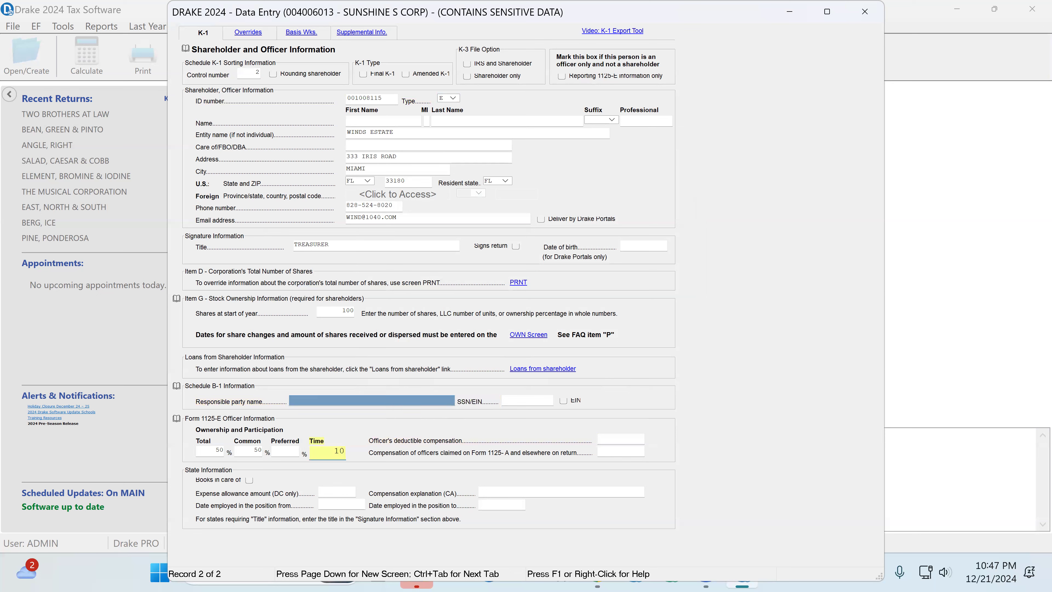
{"action": "left_click", "coordinate": [874, 18]}
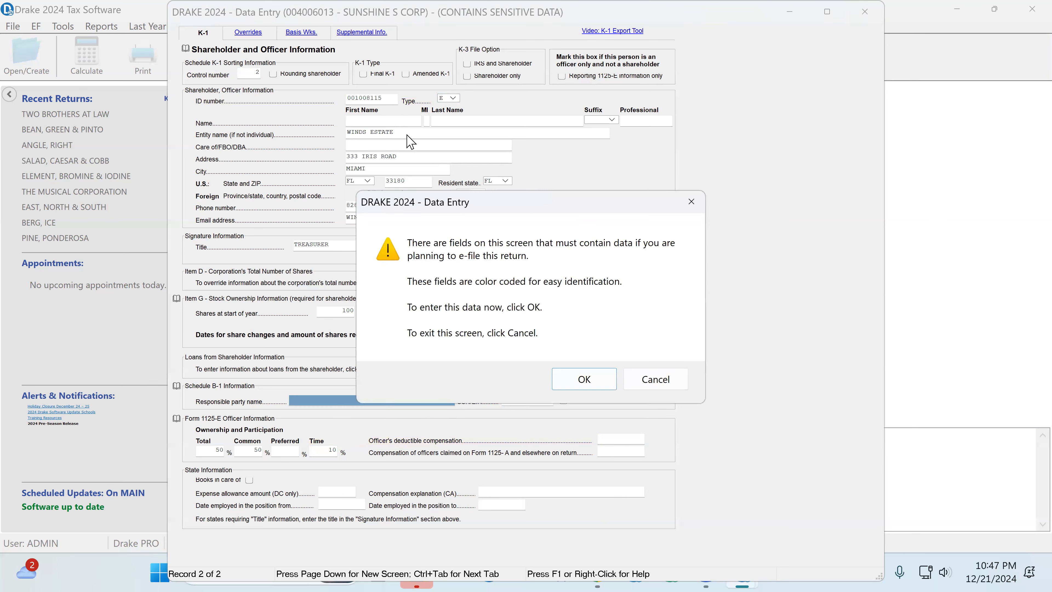
{"action": "left_click", "coordinate": [649, 377]}
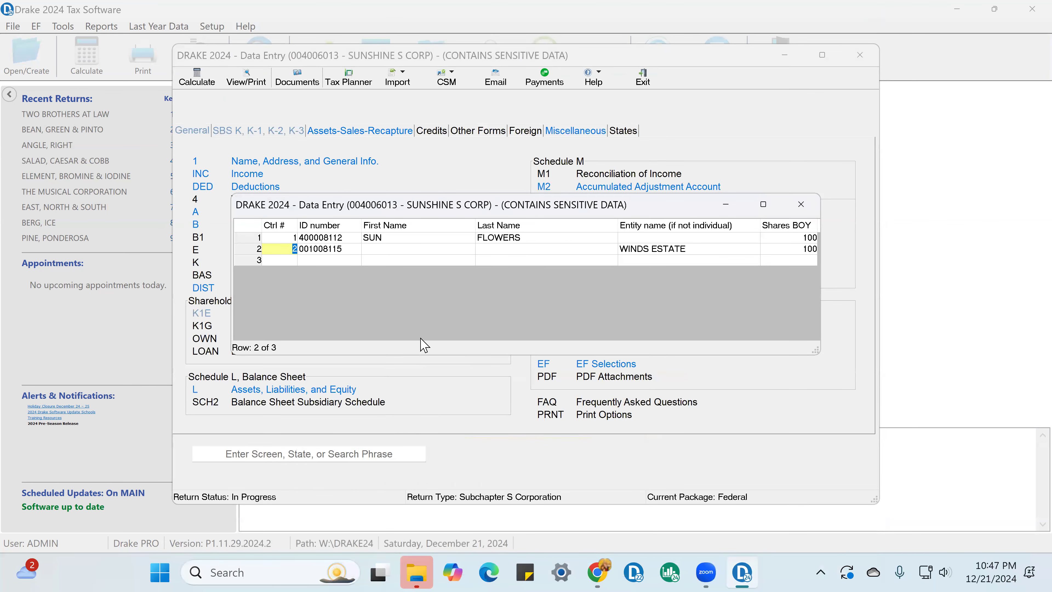
Step: Copy the Schedule B-1 responsible party name from the first shareholder's record into the estate shareholder's record
{"action": "left_click", "coordinate": [436, 239]}
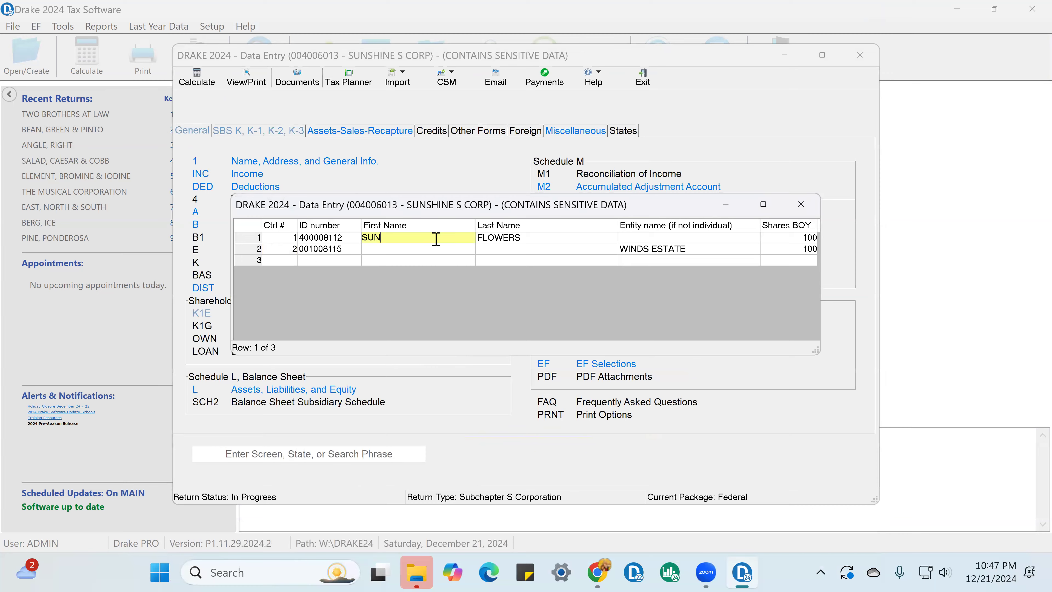
{"action": "double_click", "coordinate": [437, 238]}
{"action": "left_click", "coordinate": [351, 396]}
{"action": "right_click", "coordinate": [323, 405]}
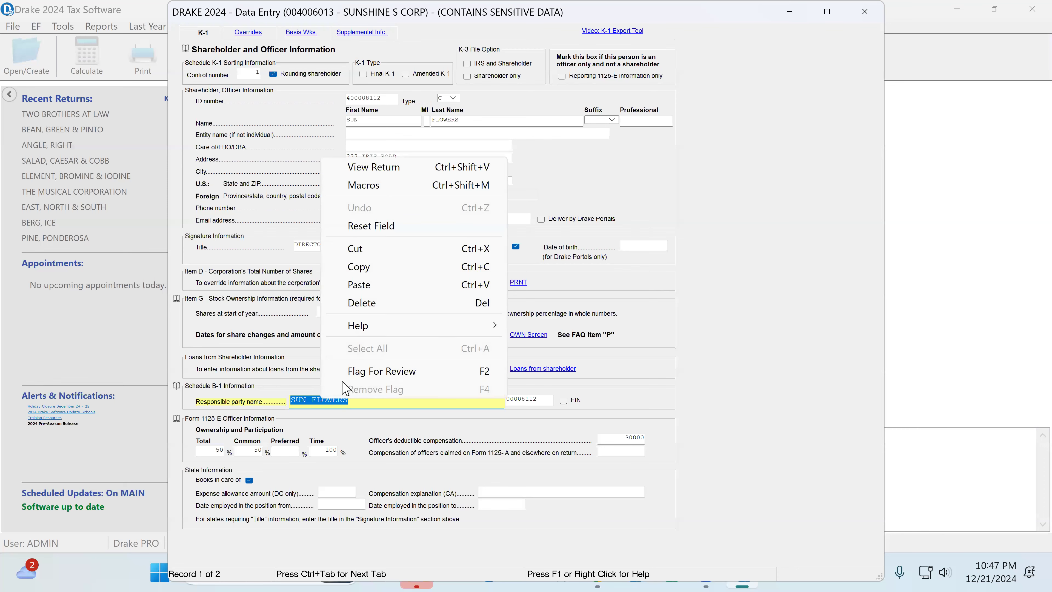
{"action": "left_click", "coordinate": [359, 267]}
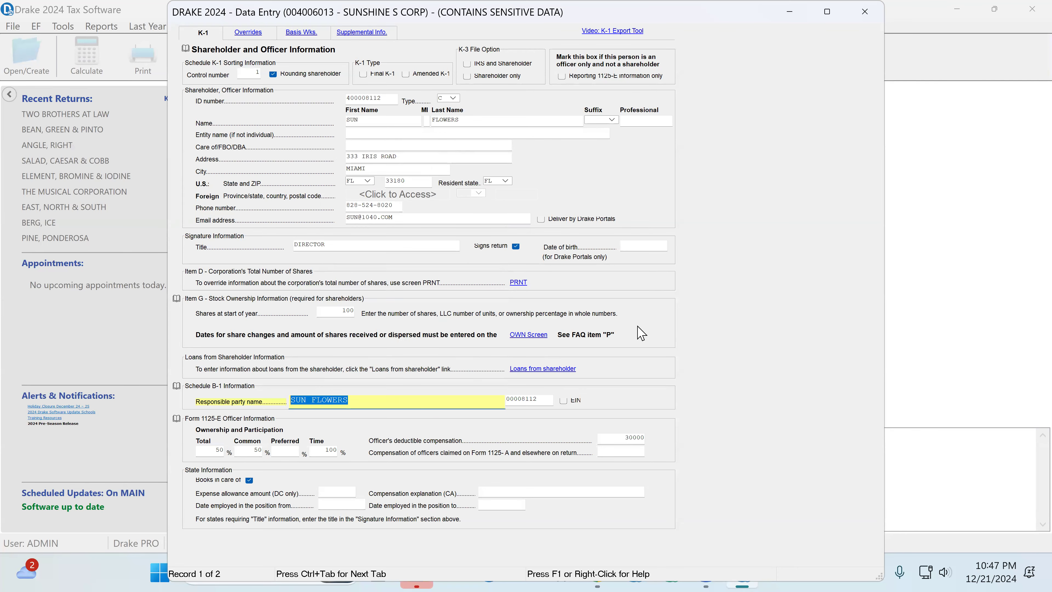
{"action": "key", "text": "Page_Down"}
{"action": "left_click", "coordinate": [301, 403]}
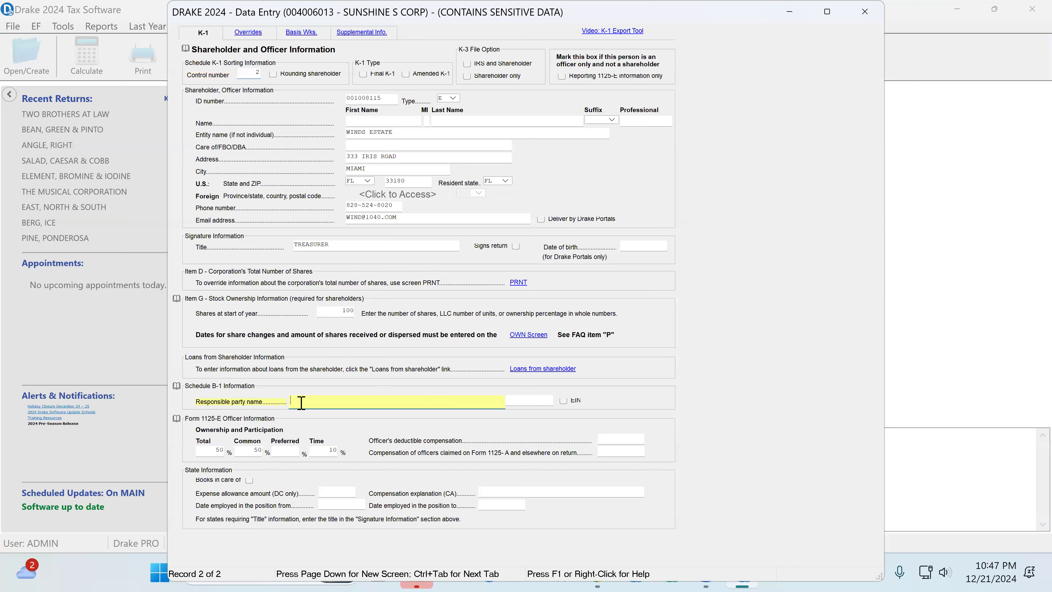
{"action": "right_click", "coordinate": [304, 409]}
{"action": "left_click", "coordinate": [335, 287]}
Step: Copy the Schedule B-1 responsible party's SSN from the first shareholder's record into the estate shareholder's record and close it
{"action": "key", "text": "Page_Up"}
{"action": "double_click", "coordinate": [526, 400]}
{"action": "right_click", "coordinate": [526, 400]}
{"action": "left_click", "coordinate": [559, 267]}
{"action": "key", "text": "Page_Down"}
{"action": "left_click", "coordinate": [512, 400]}
{"action": "right_click", "coordinate": [512, 399]}
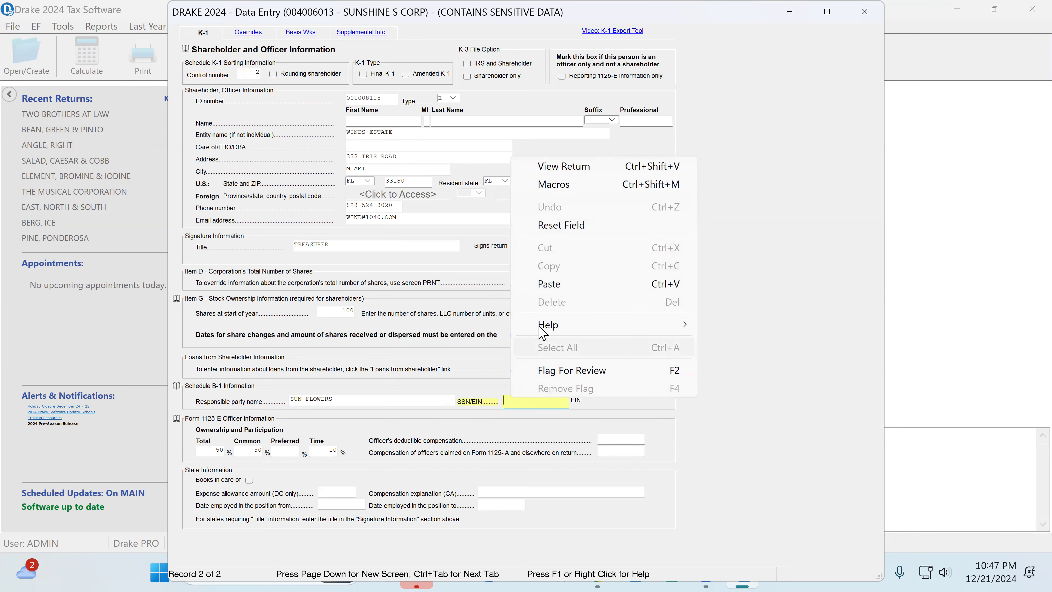
{"action": "left_click", "coordinate": [548, 287]}
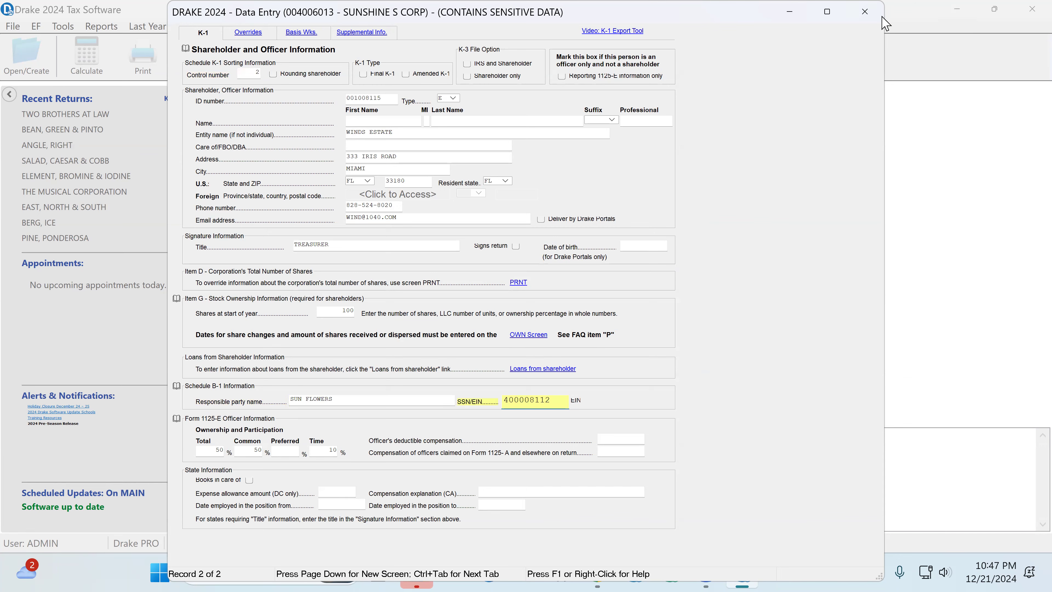
{"action": "left_click", "coordinate": [864, 12]}
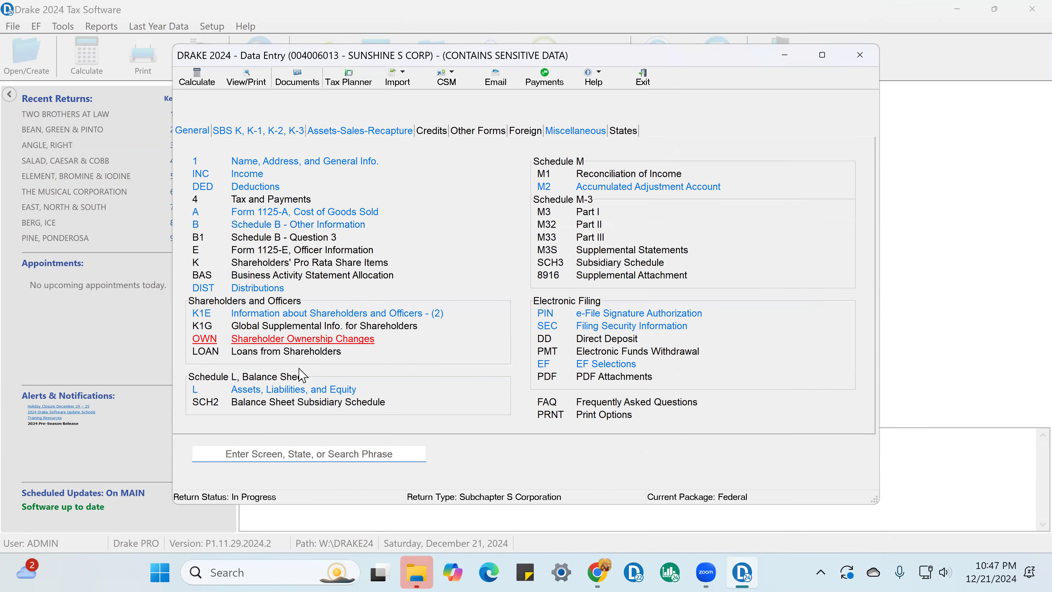
Step: Review the end-of-year balances on the Schedule L screen and the date and amount on the Schedule K line 16d Distributions screen
{"action": "left_click", "coordinate": [300, 393]}
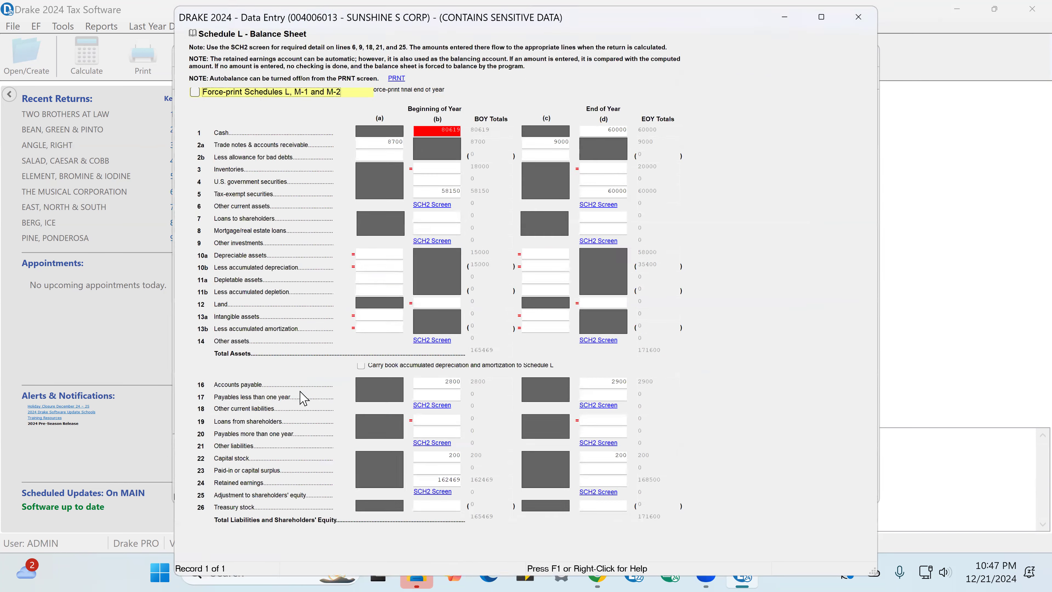
{"action": "left_click", "coordinate": [606, 128]}
{"action": "left_click", "coordinate": [547, 139]}
{"action": "left_click", "coordinate": [604, 190]}
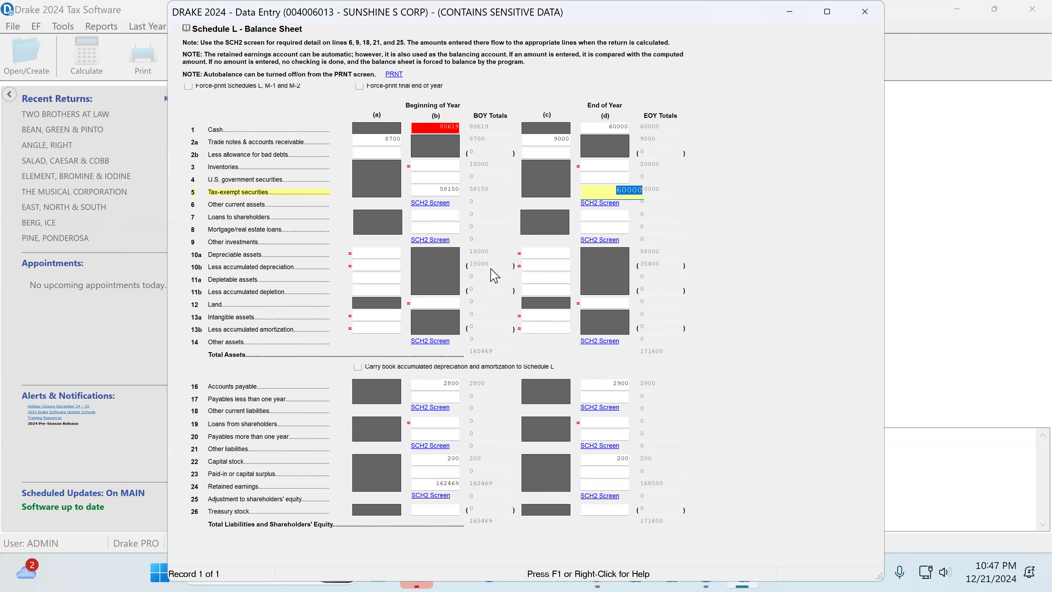
{"action": "left_click", "coordinate": [612, 387]}
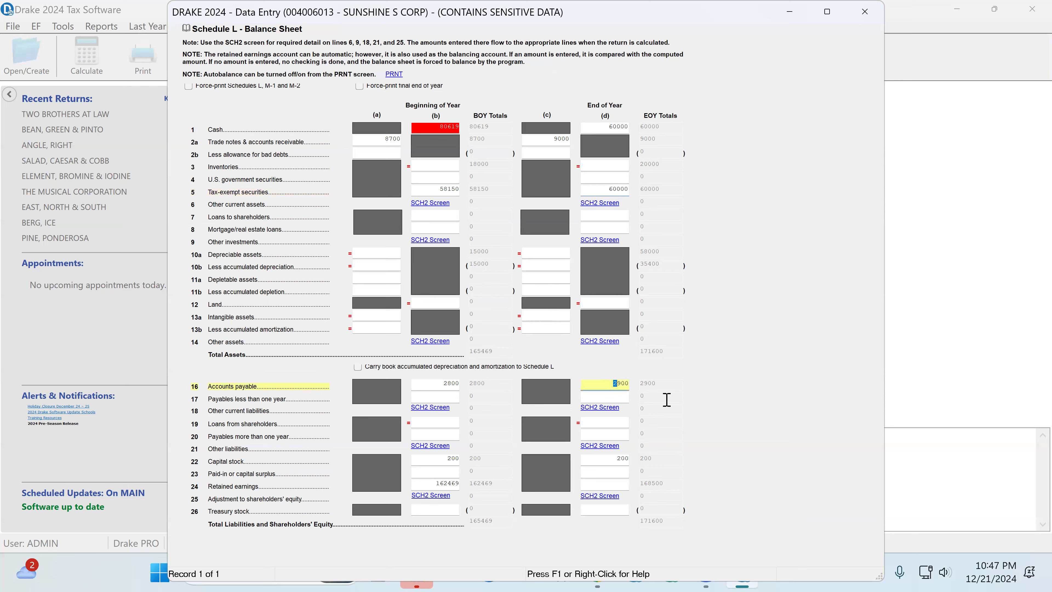
{"action": "left_click", "coordinate": [606, 458]}
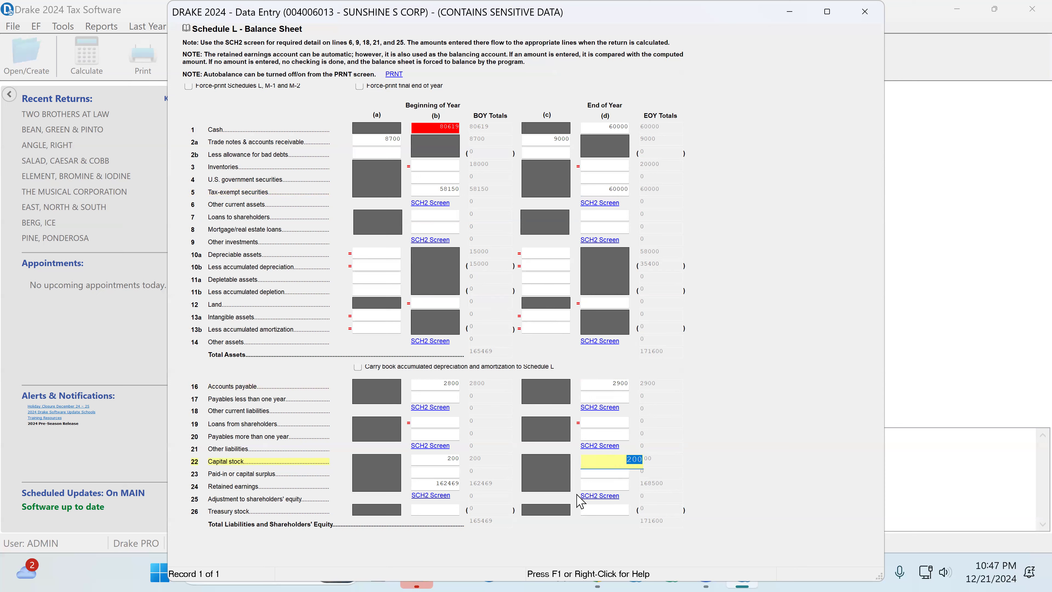
{"action": "left_click", "coordinate": [596, 485]}
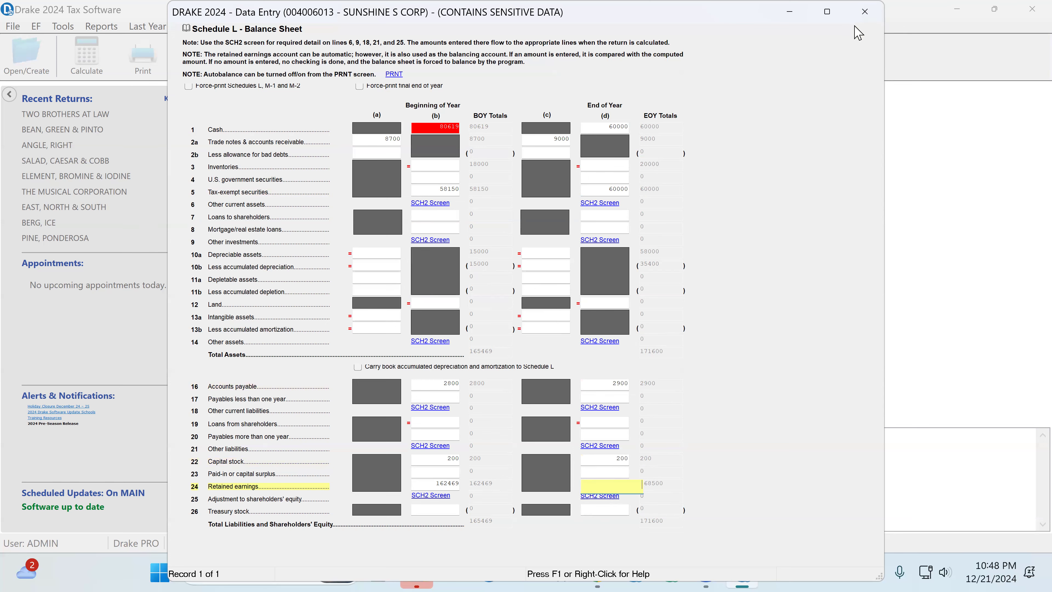
{"action": "left_click", "coordinate": [864, 12]}
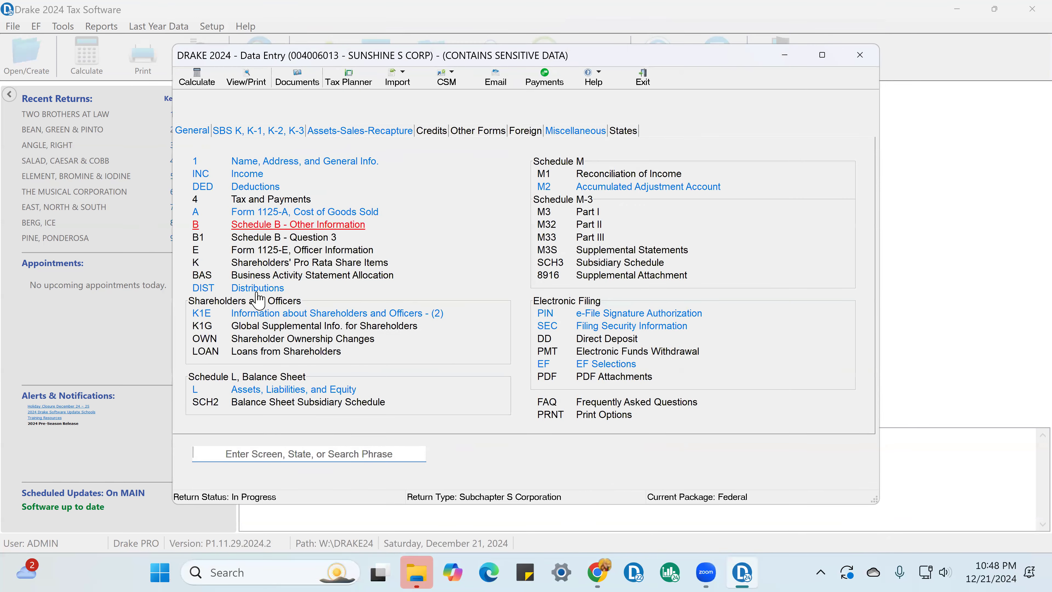
{"action": "left_click", "coordinate": [249, 288]}
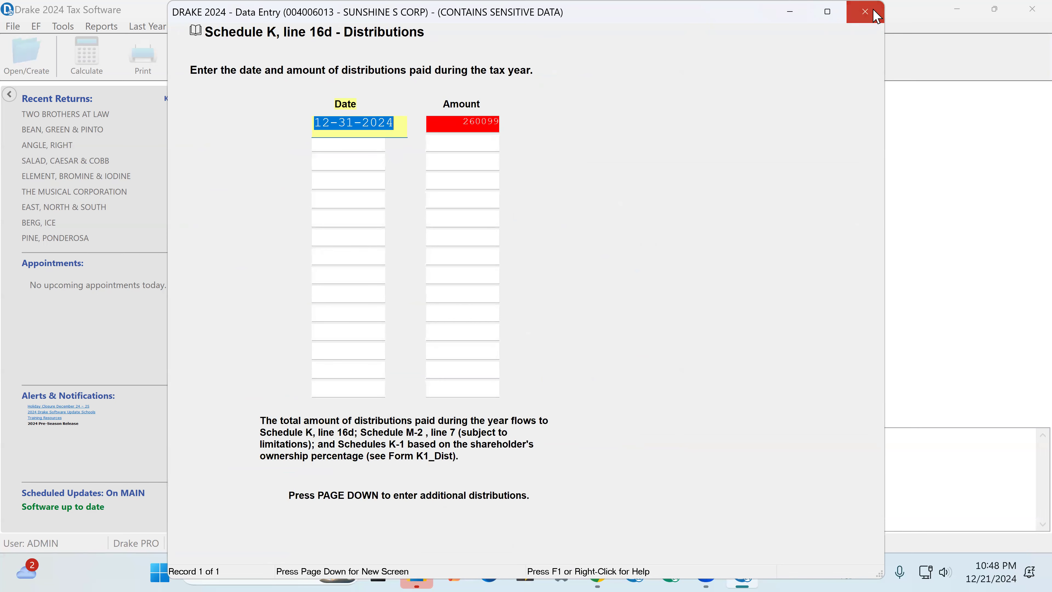
{"action": "left_click", "coordinate": [864, 12]}
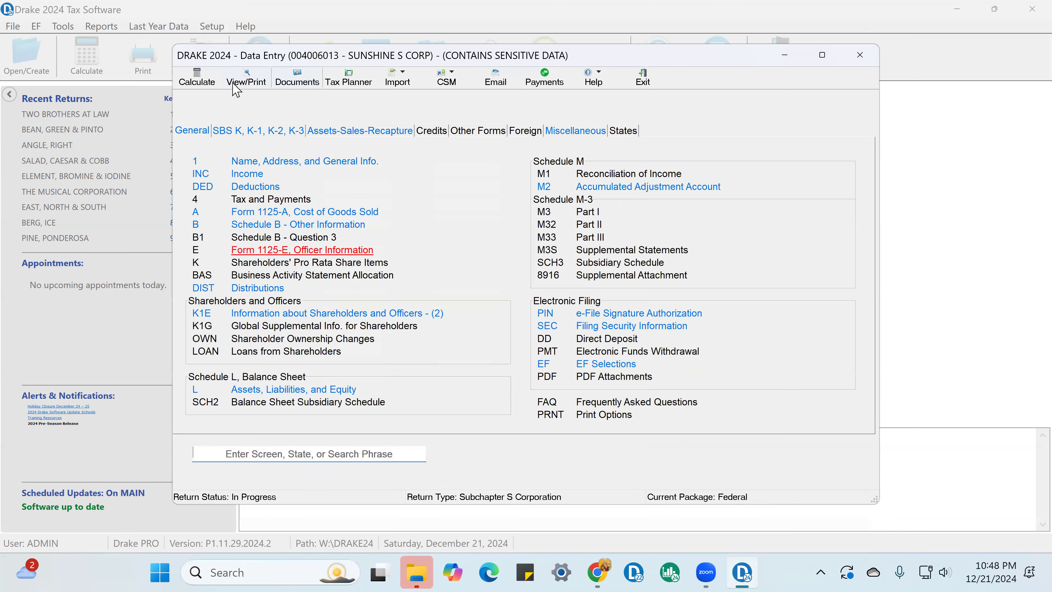
Step: Calculate the return for viewing and mark the Schedule M-2 line 1 beginning balance on Form 1120-S page 5 as reviewed
{"action": "left_click", "coordinate": [255, 85]}
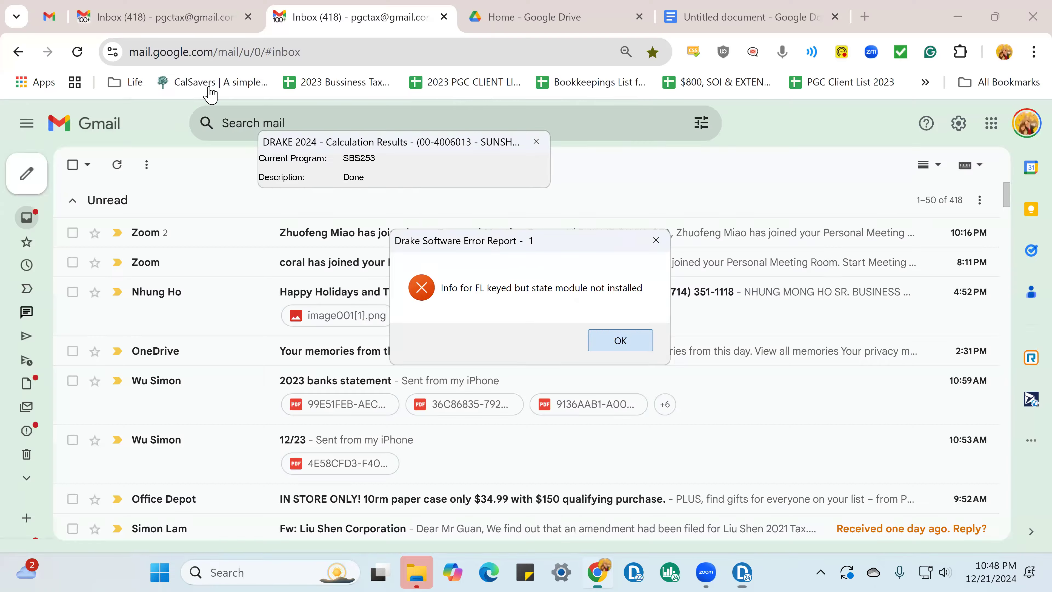
{"action": "left_click", "coordinate": [620, 342]}
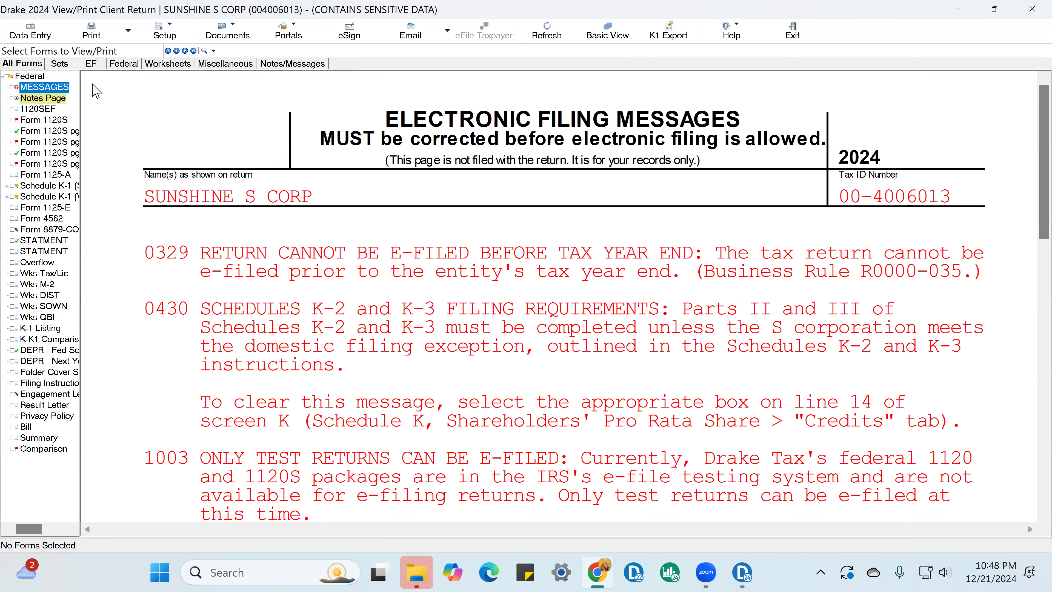
{"action": "left_click", "coordinate": [49, 163]}
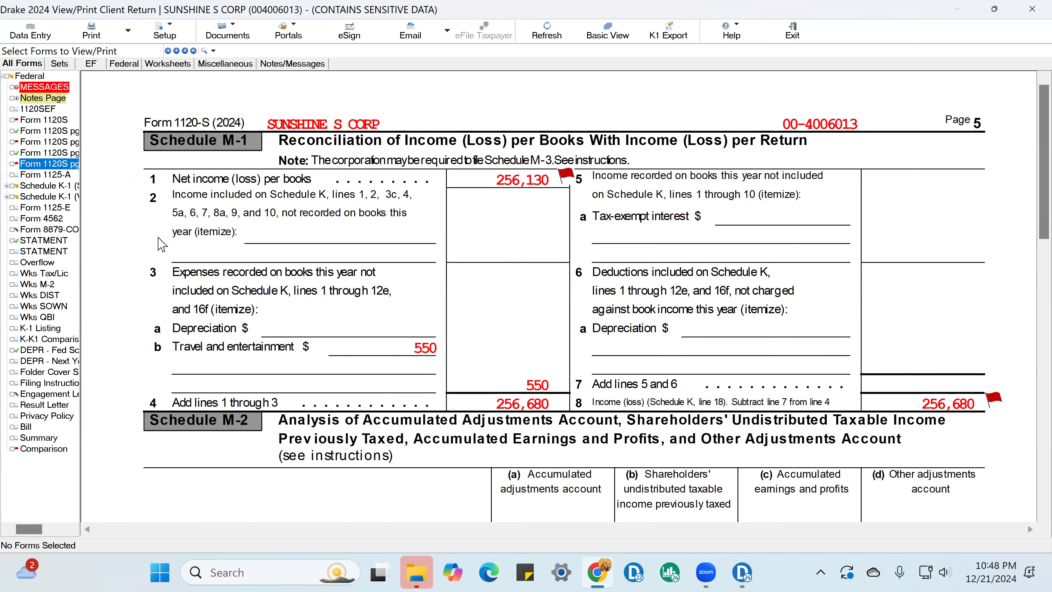
{"action": "scroll", "coordinate": [171, 234], "scroll_direction": "down", "scroll_amount": 3}
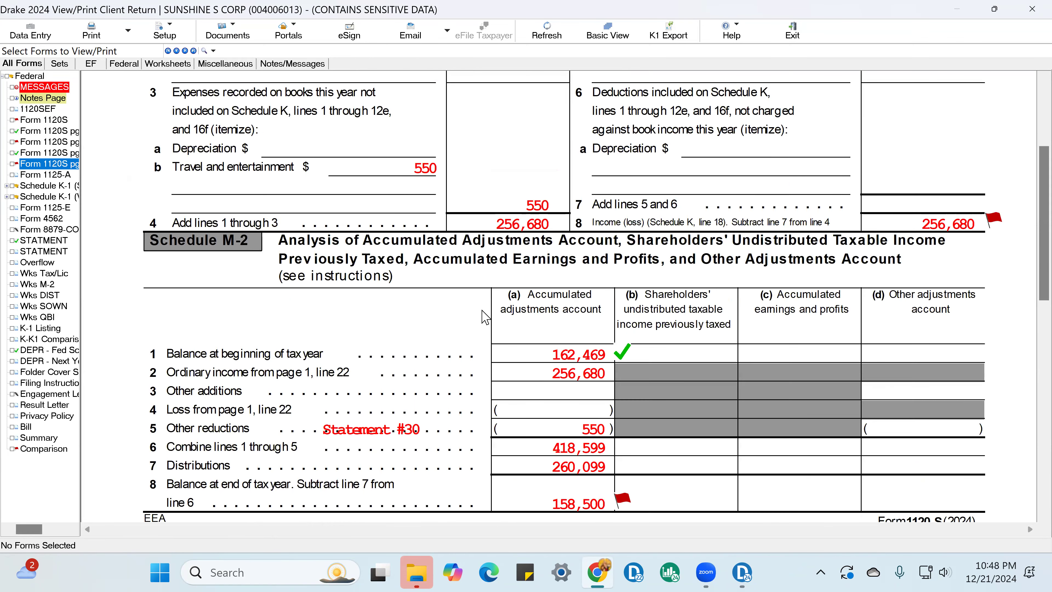
{"action": "left_click", "coordinate": [618, 364]}
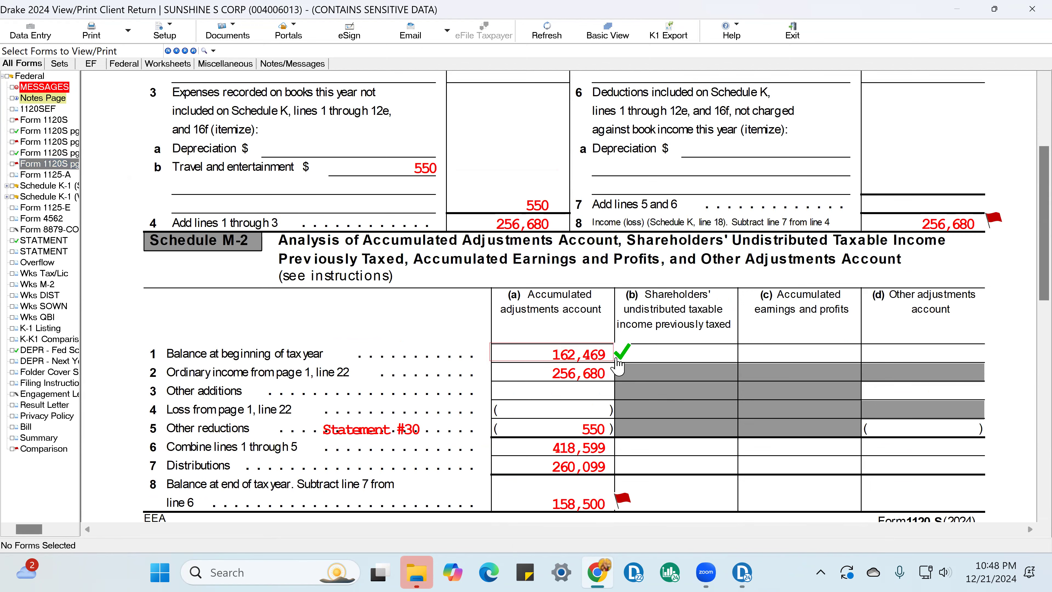
Step: Mark the beginning-of-year retained earnings on Schedule L line 24 as reviewed and look through the balance sheet
{"action": "left_click", "coordinate": [56, 154]}
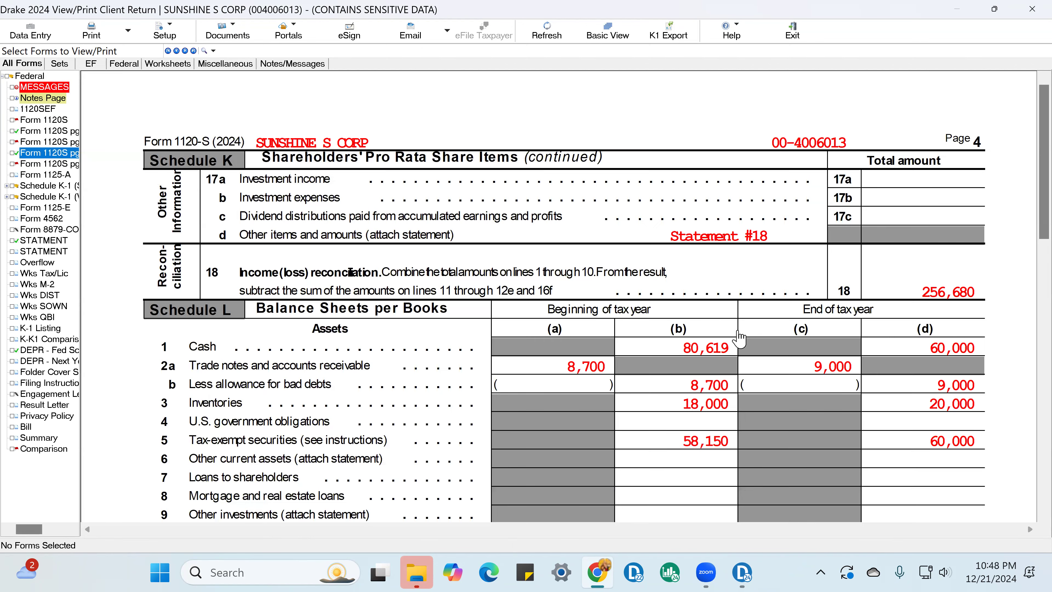
{"action": "scroll", "coordinate": [745, 343], "scroll_direction": "down", "scroll_amount": 9}
{"action": "left_click", "coordinate": [745, 285]}
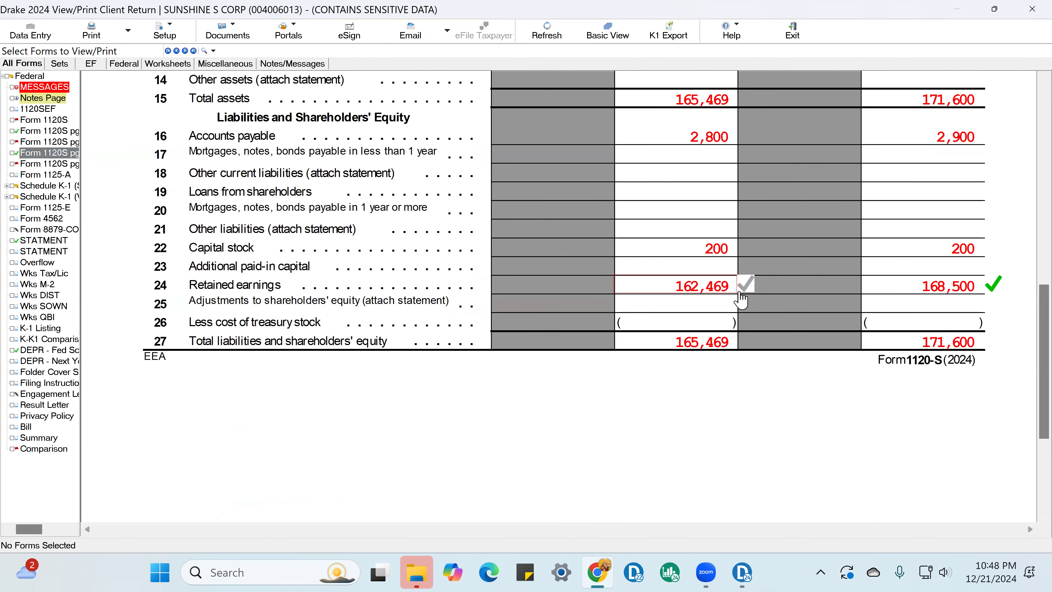
{"action": "left_click", "coordinate": [741, 285]}
{"action": "scroll", "coordinate": [741, 259], "scroll_direction": "up", "scroll_amount": 5}
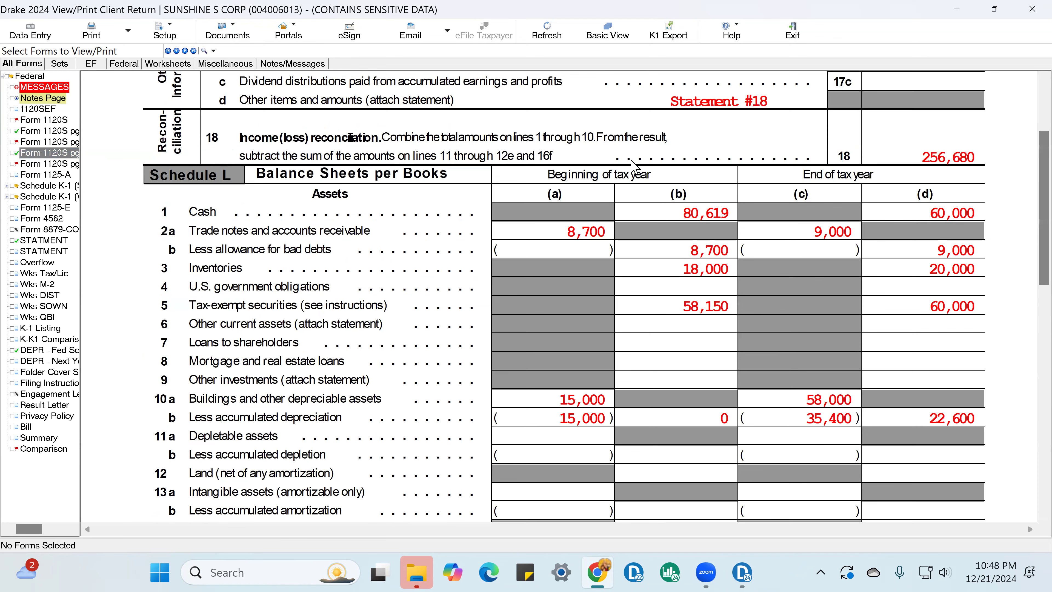
{"action": "scroll", "coordinate": [643, 184], "scroll_direction": "down", "scroll_amount": 5}
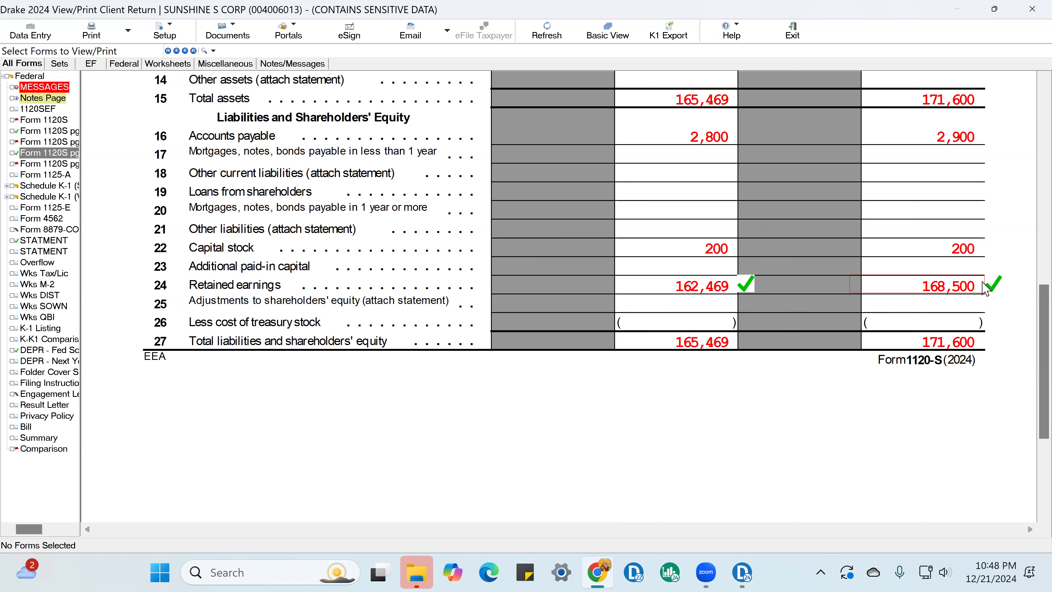
Step: Mark the Schedule M-2 line 8 balance at end of tax year as reviewed
{"action": "left_click", "coordinate": [75, 162]}
{"action": "scroll", "coordinate": [595, 360], "scroll_direction": "down", "scroll_amount": 8}
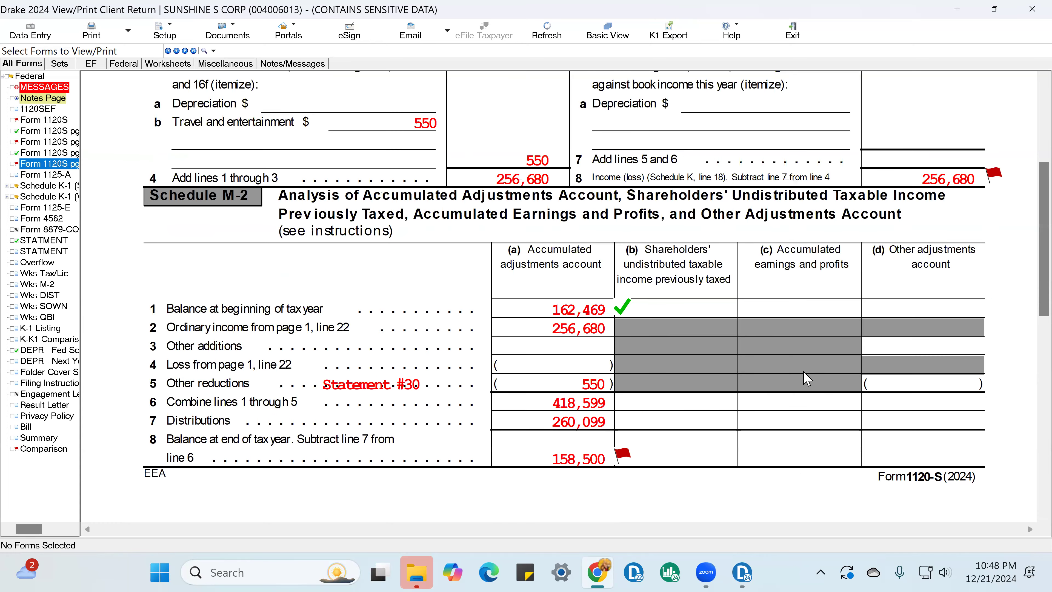
{"action": "left_click", "coordinate": [619, 322]}
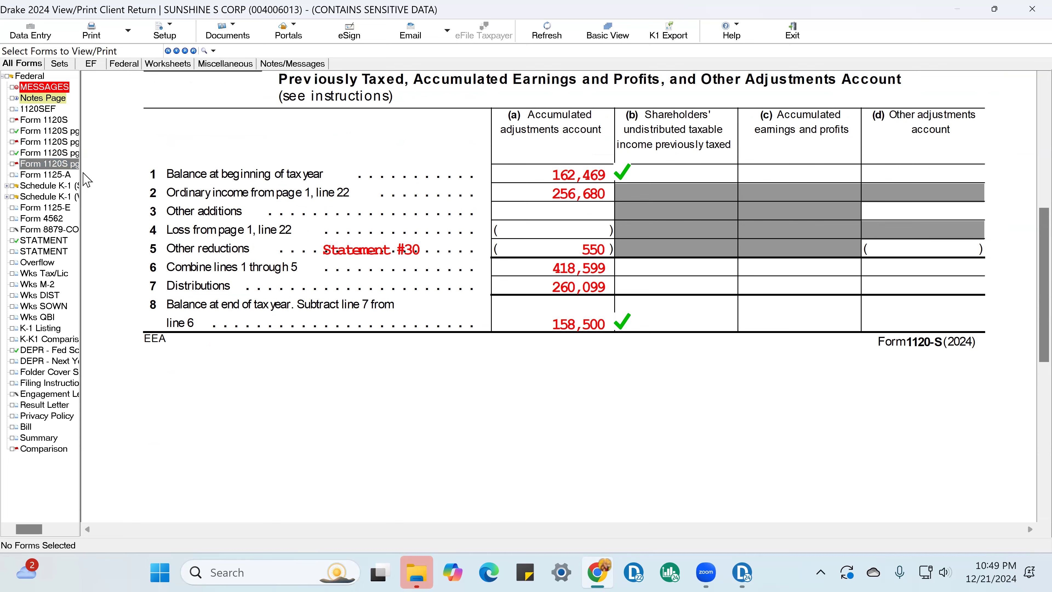
Step: Check the Schedule L end-of-year figures and flag the line 24 end-of-year retained earnings for review
{"action": "left_click", "coordinate": [63, 153]}
{"action": "scroll", "coordinate": [985, 339], "scroll_direction": "down", "scroll_amount": 5}
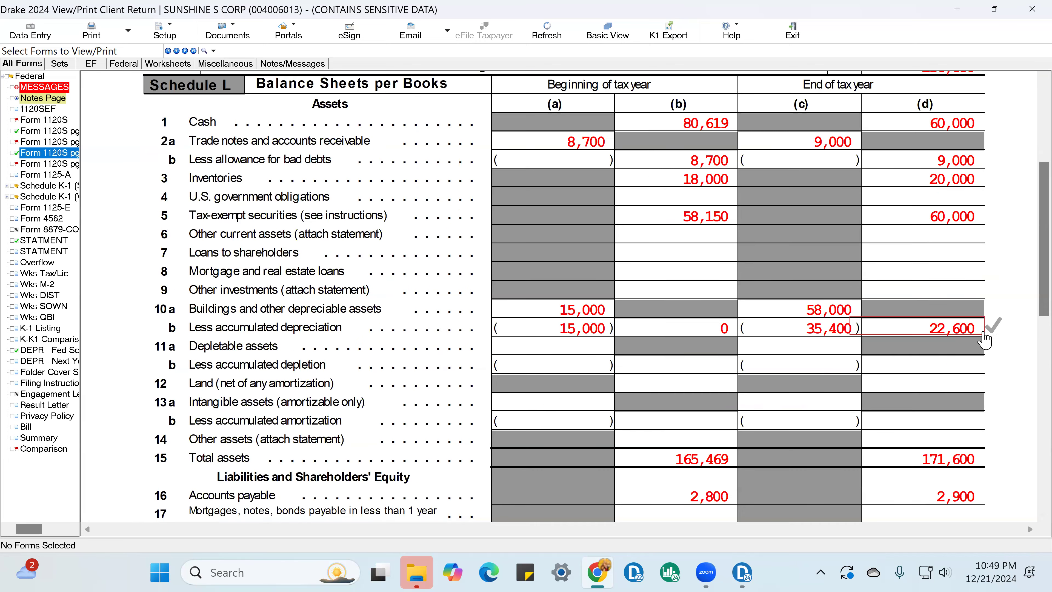
{"action": "scroll", "coordinate": [985, 339], "scroll_direction": "down", "scroll_amount": 5}
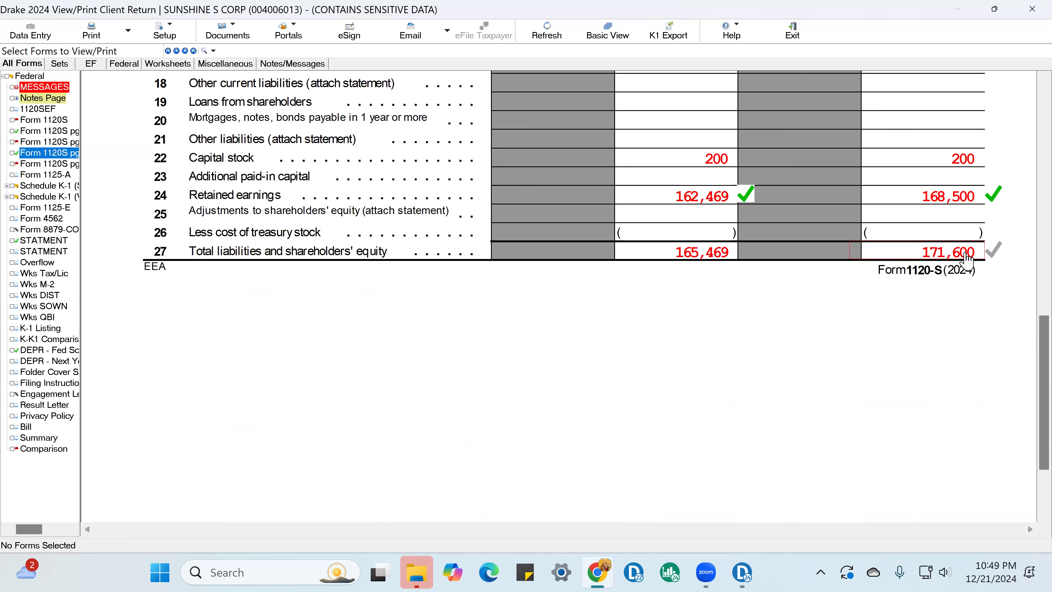
{"action": "scroll", "coordinate": [967, 260], "scroll_direction": "up", "scroll_amount": 2}
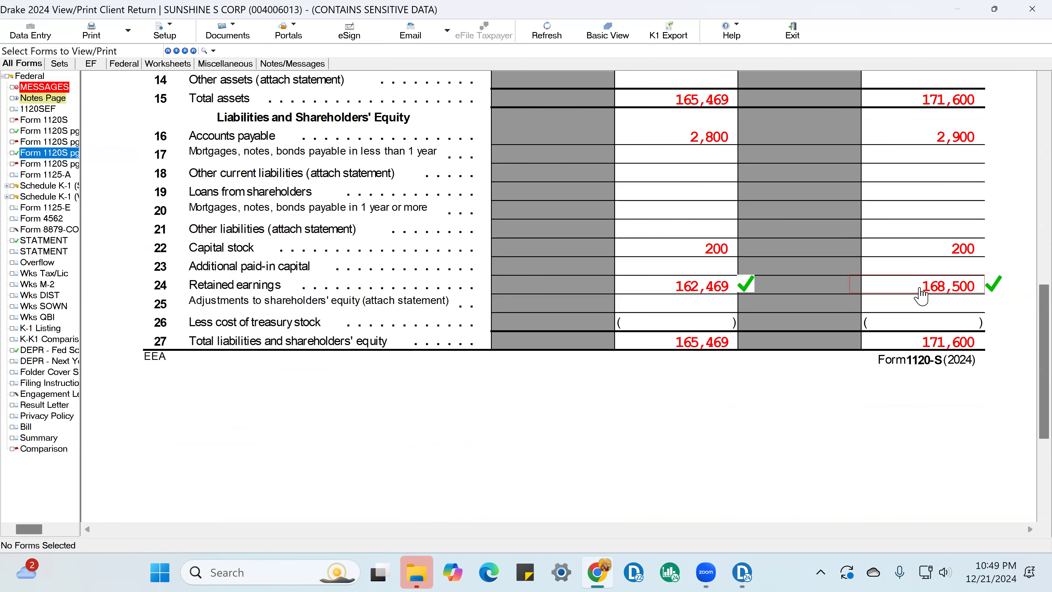
{"action": "left_click", "coordinate": [998, 290]}
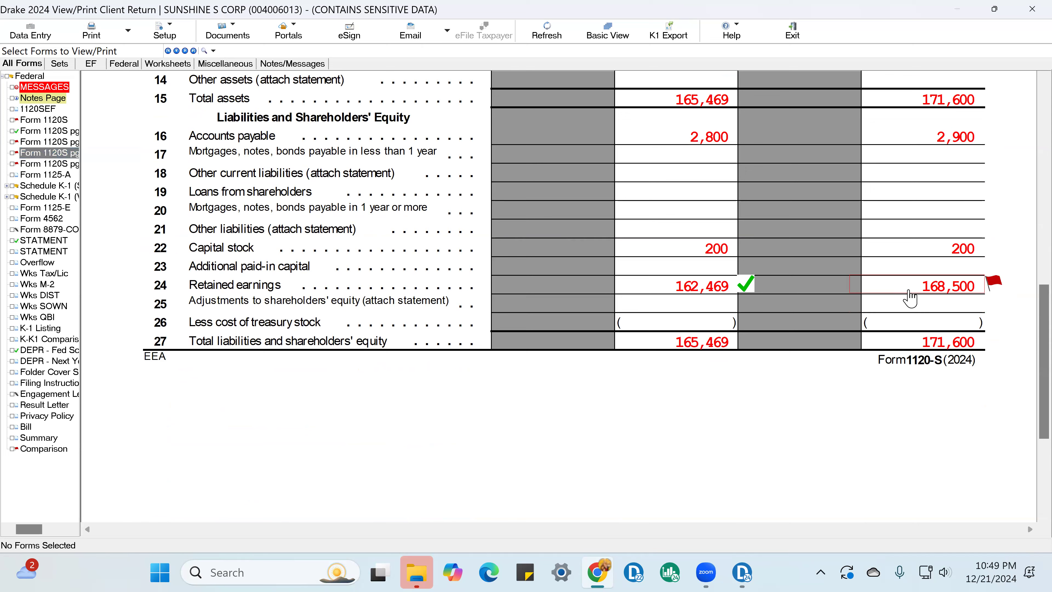
Step: Check Schedule M-2, then add a -10000 adjustment to the detail worksheet of the 12-31-2024 distribution amount
{"action": "left_click", "coordinate": [50, 164]}
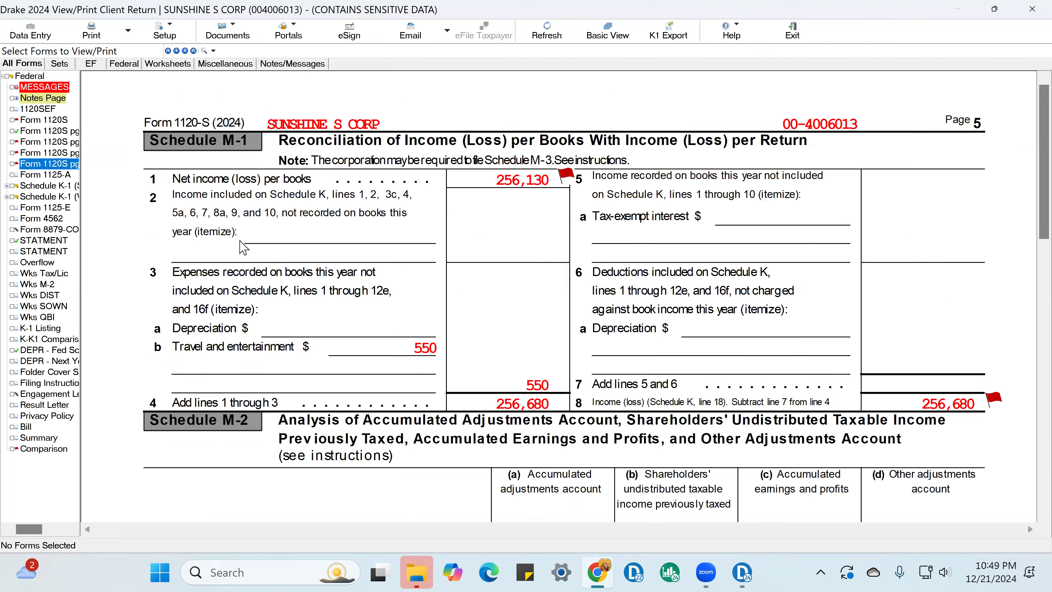
{"action": "scroll", "coordinate": [564, 383], "scroll_direction": "down", "scroll_amount": 5}
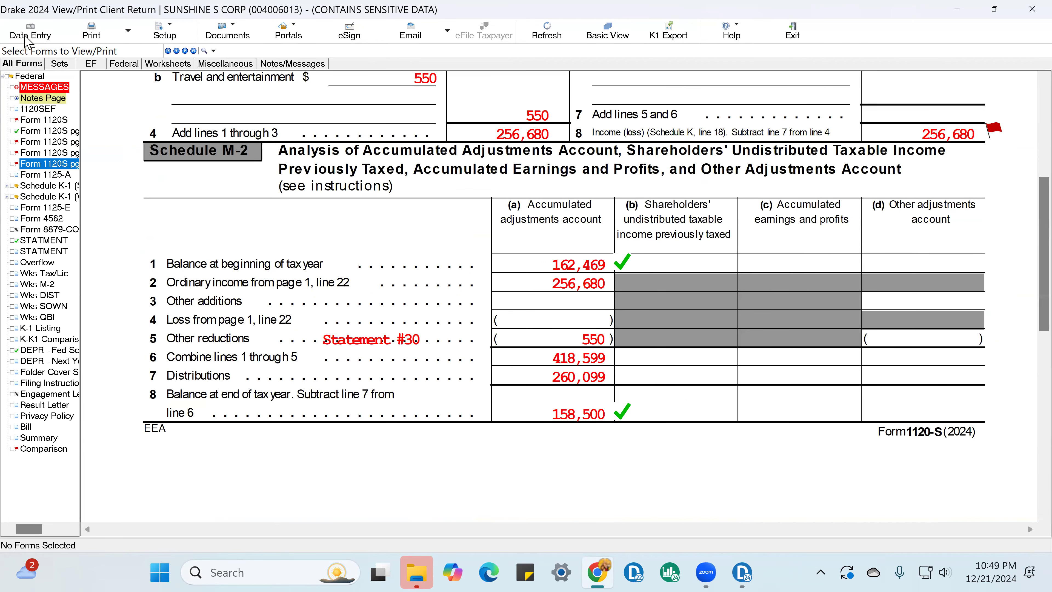
{"action": "key", "text": "Escape"}
{"action": "left_click", "coordinate": [256, 291]}
{"action": "left_click", "coordinate": [481, 124]}
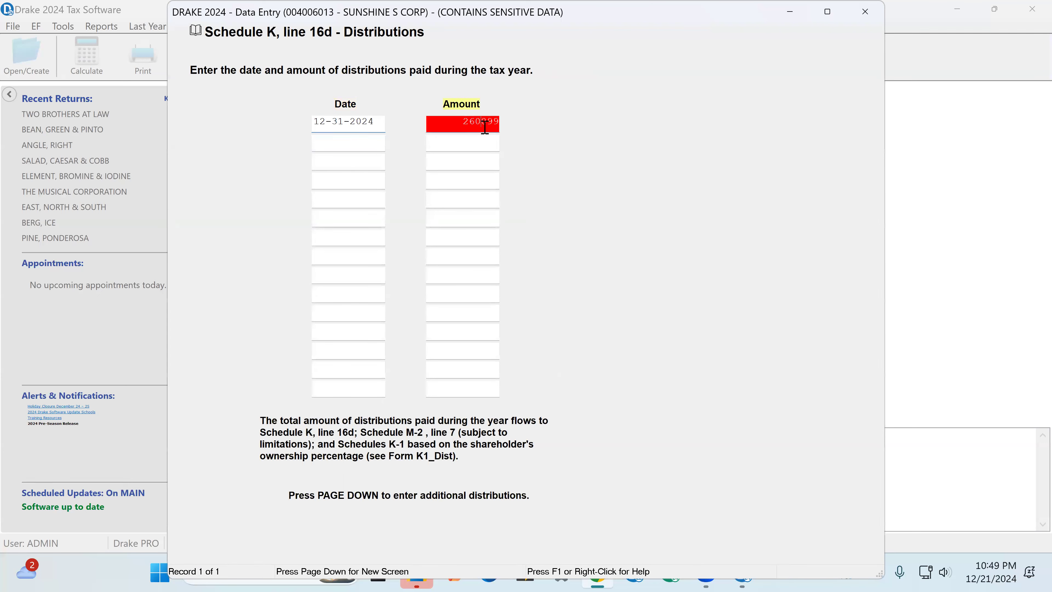
{"action": "key", "text": "ctrl+w"}
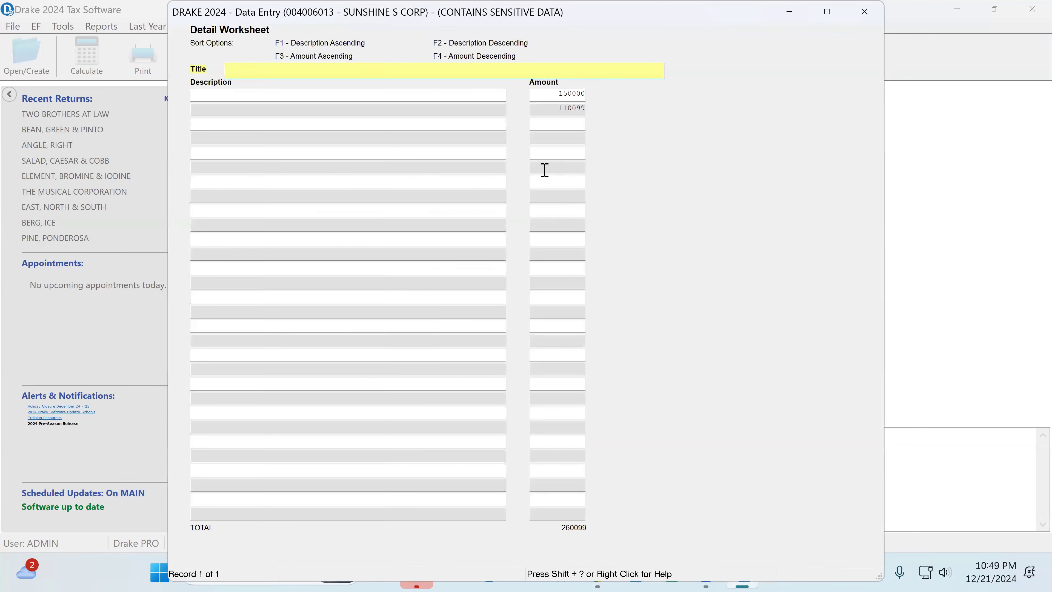
{"action": "left_click", "coordinate": [561, 123]}
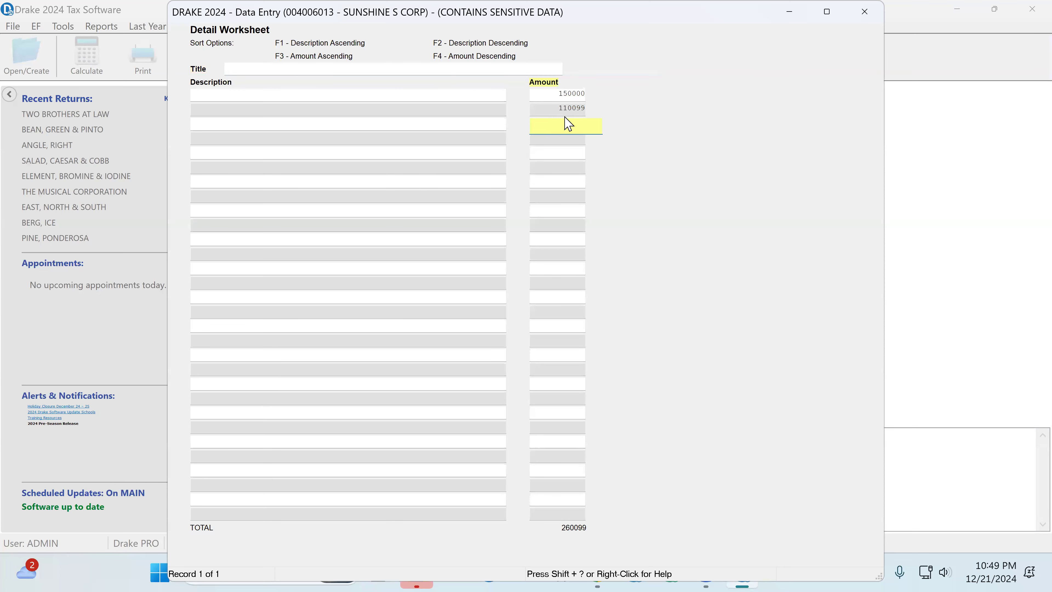
{"action": "left_click", "coordinate": [569, 110]}
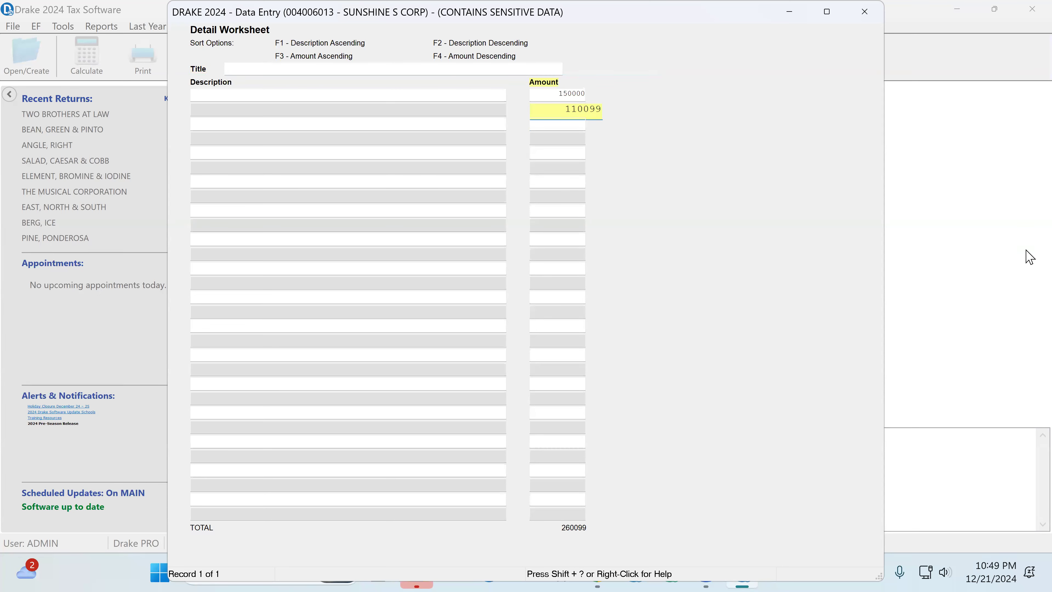
{"action": "left_click", "coordinate": [574, 123]}
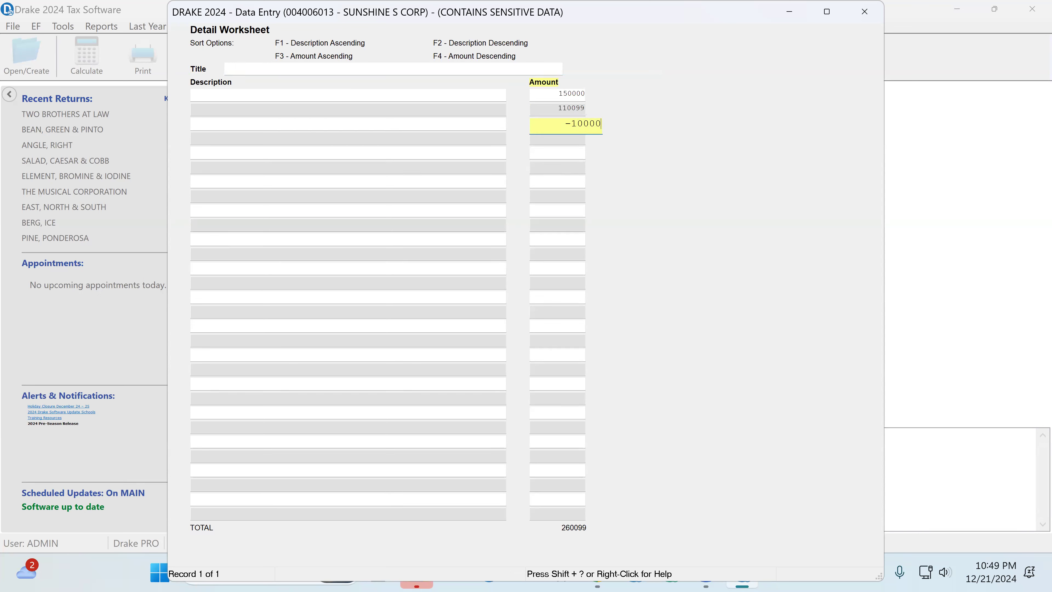
{"action": "key", "text": "Return"}
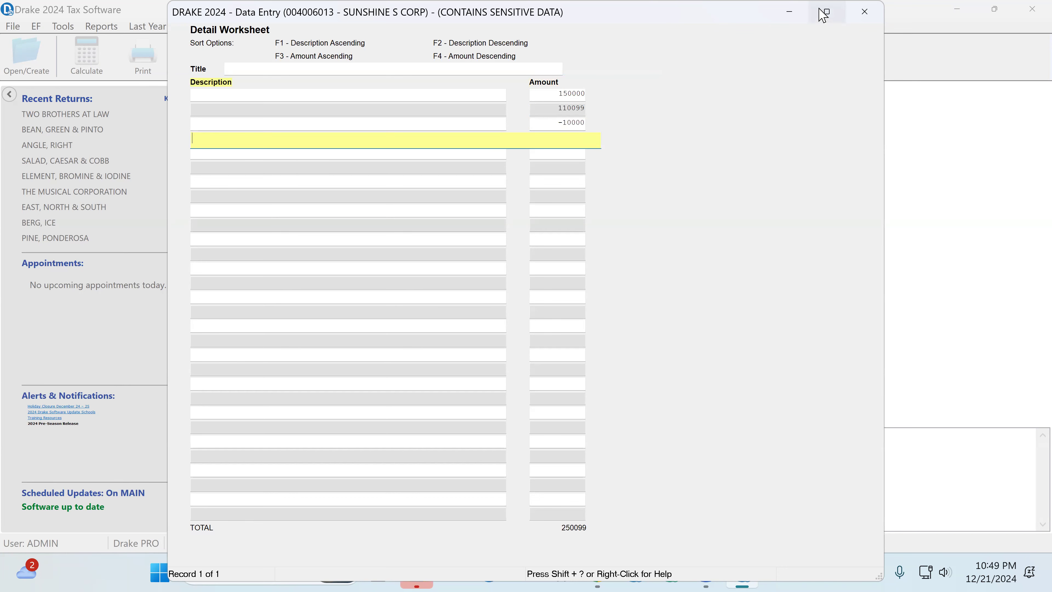
{"action": "left_click", "coordinate": [864, 12]}
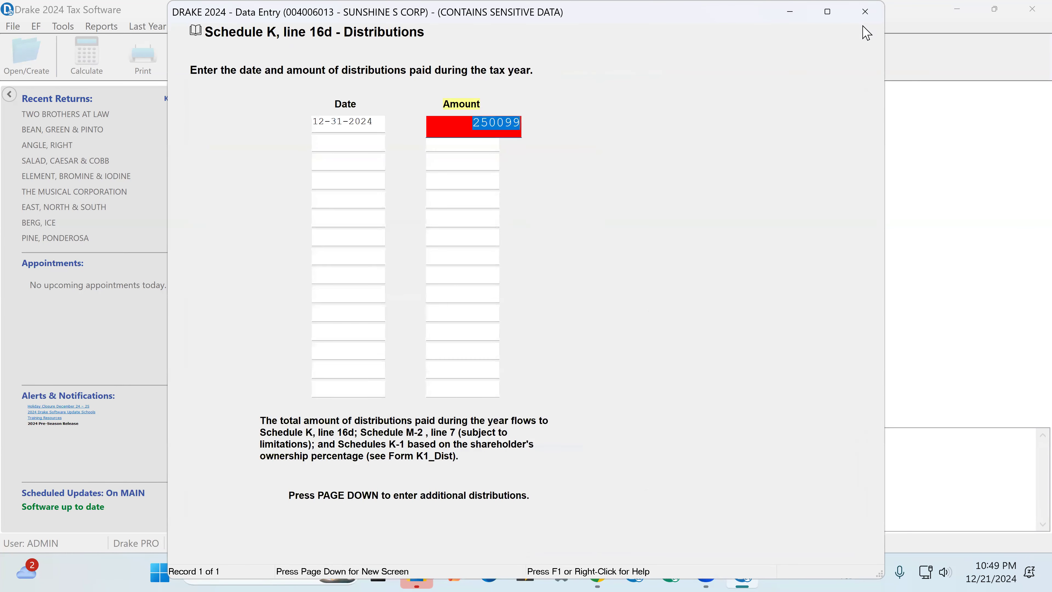
Step: Close the distributions entry, recalculate and view the return, and mark the Schedule M-2 line 8 ending balance as reviewed
{"action": "left_click", "coordinate": [863, 14]}
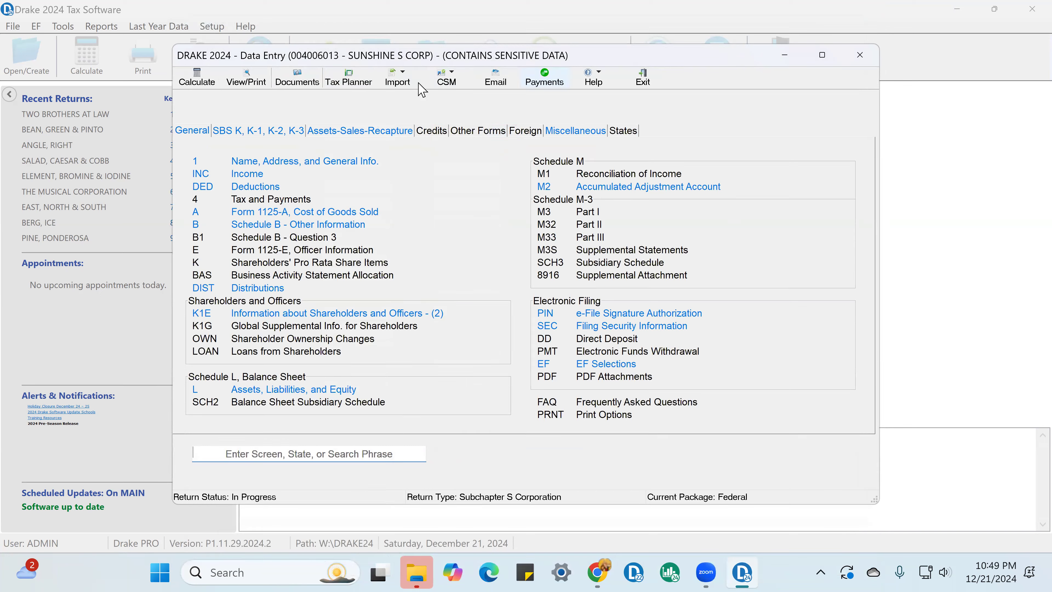
{"action": "left_click", "coordinate": [256, 81]}
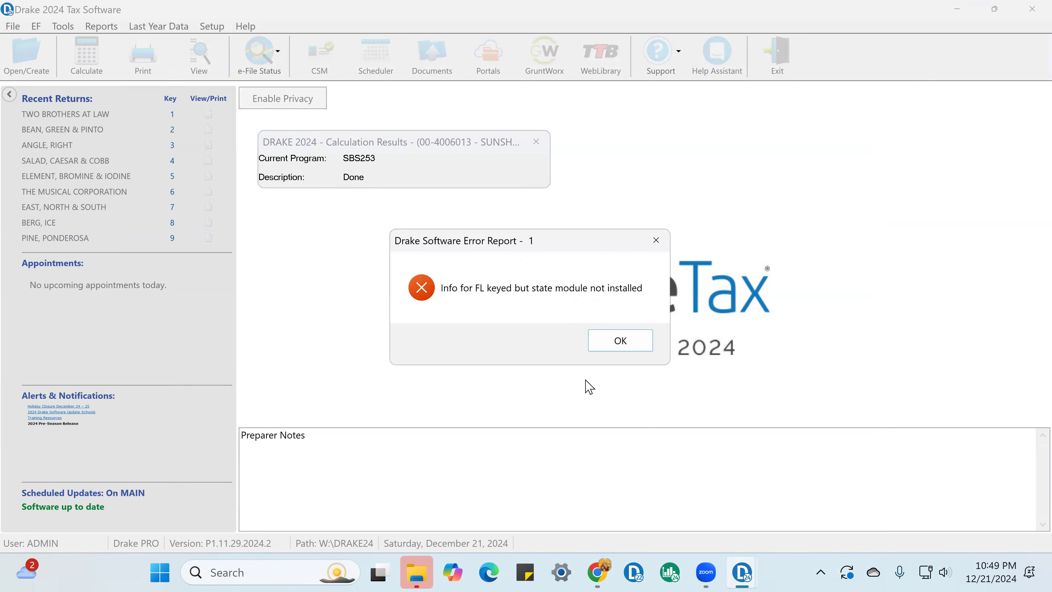
{"action": "left_click", "coordinate": [616, 340]}
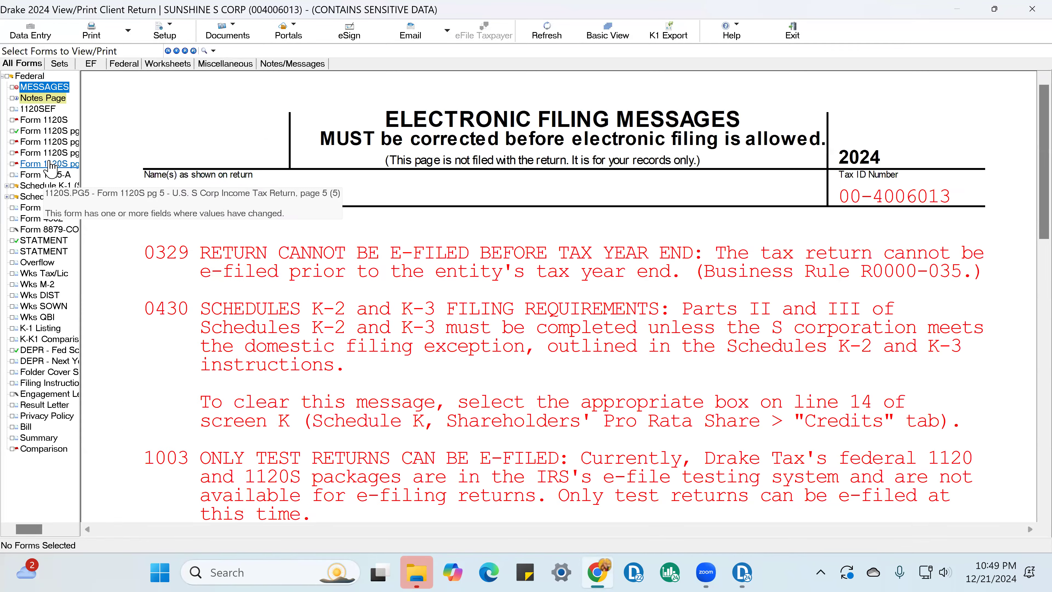
{"action": "left_click", "coordinate": [70, 165]}
{"action": "scroll", "coordinate": [493, 367], "scroll_direction": "down", "scroll_amount": 10}
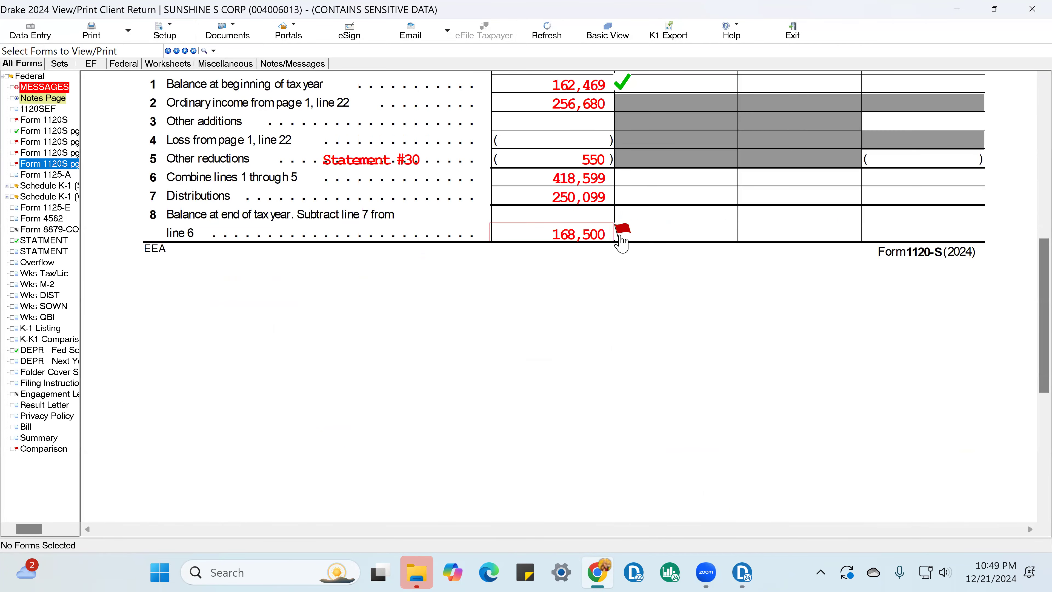
{"action": "left_click", "coordinate": [621, 236]}
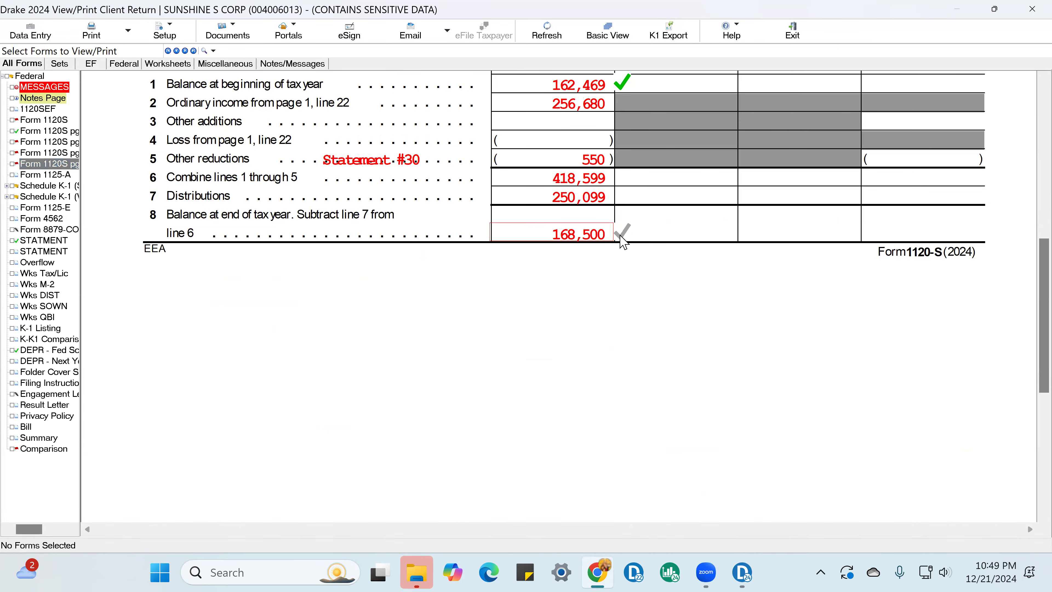
Step: Mark the end-of-year retained earnings and both years' lines 15 and 27 totals on Schedule L as reviewed
{"action": "left_click", "coordinate": [62, 154]}
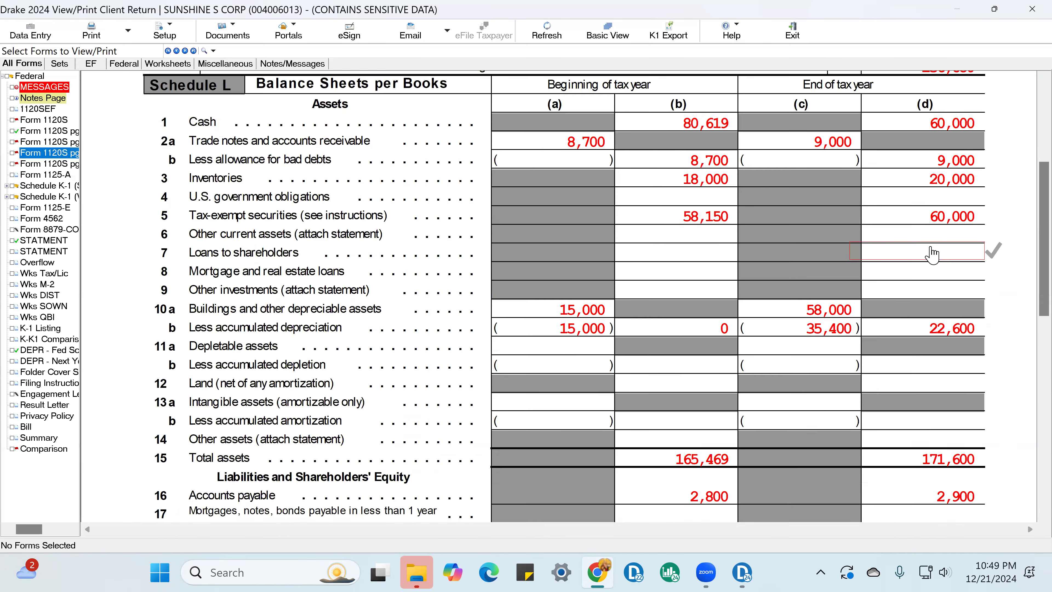
{"action": "scroll", "coordinate": [990, 372], "scroll_direction": "down", "scroll_amount": 10}
{"action": "left_click", "coordinate": [993, 238]}
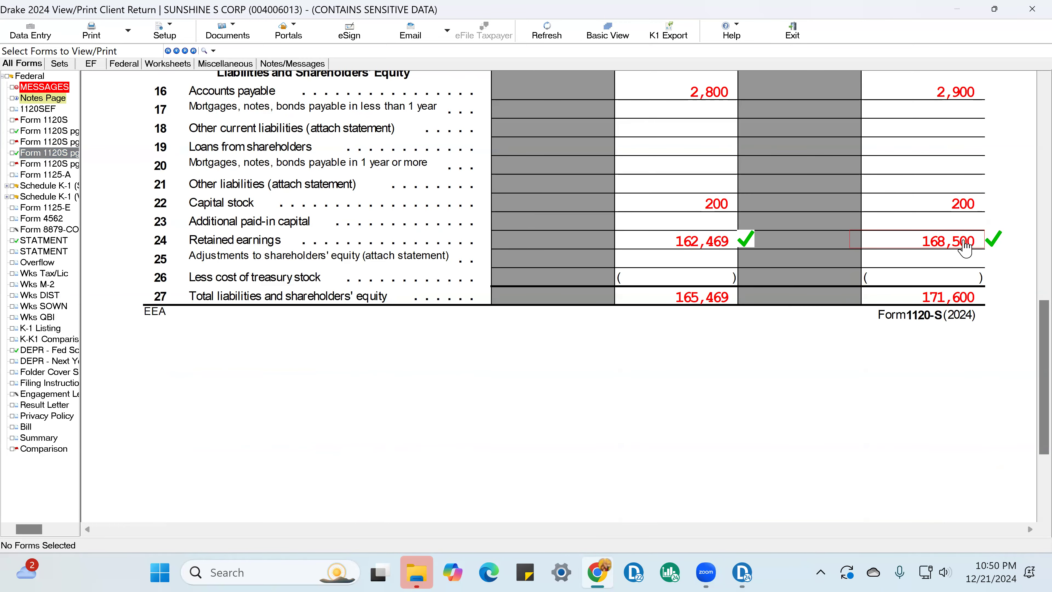
{"action": "scroll", "coordinate": [932, 253], "scroll_direction": "up", "scroll_amount": 2}
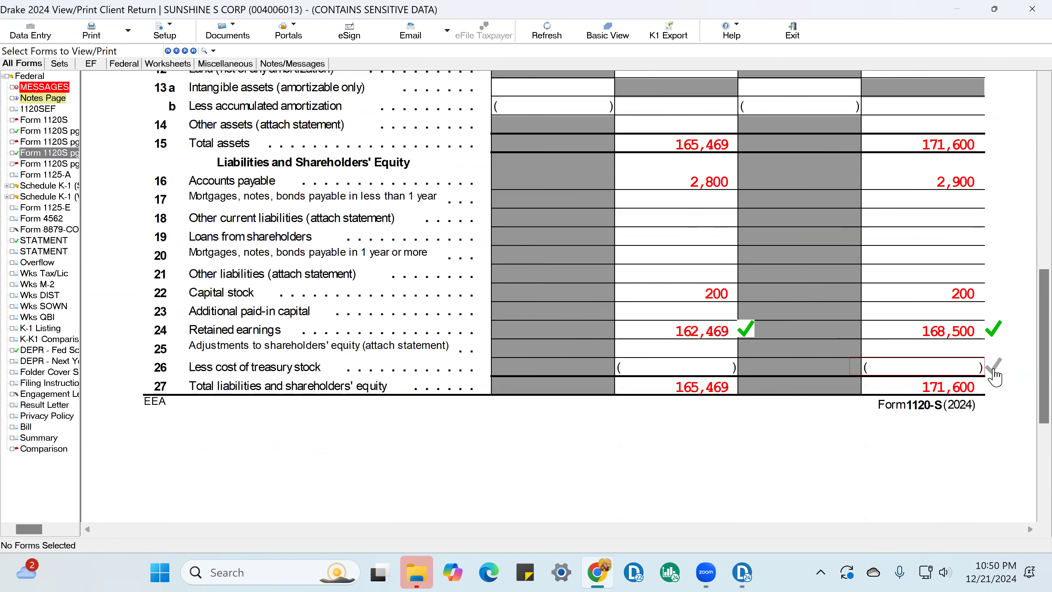
{"action": "scroll", "coordinate": [994, 329], "scroll_direction": "up", "scroll_amount": 2}
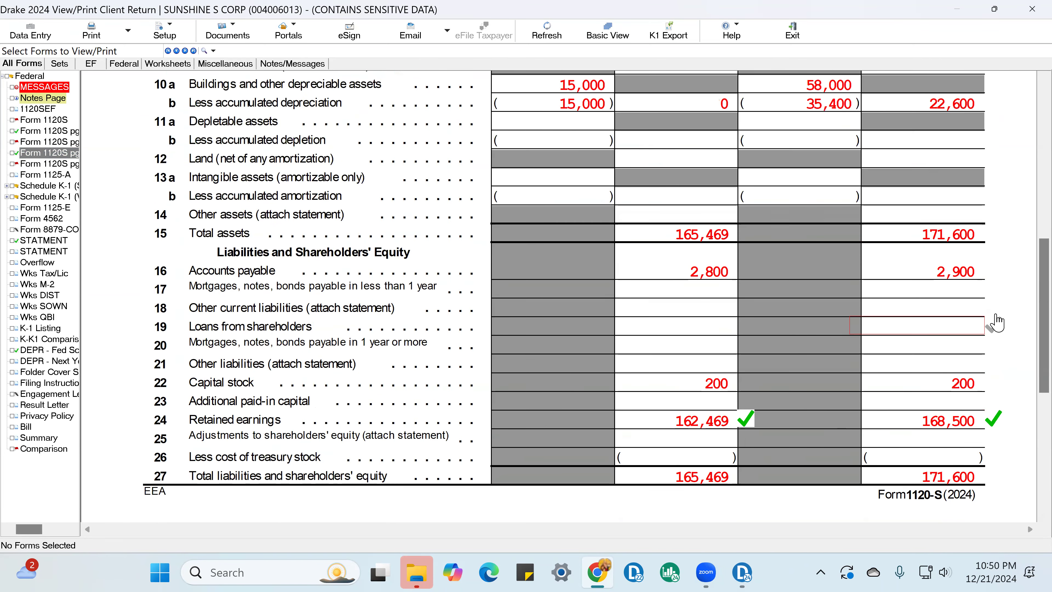
{"action": "scroll", "coordinate": [987, 264], "scroll_direction": "down", "scroll_amount": 5}
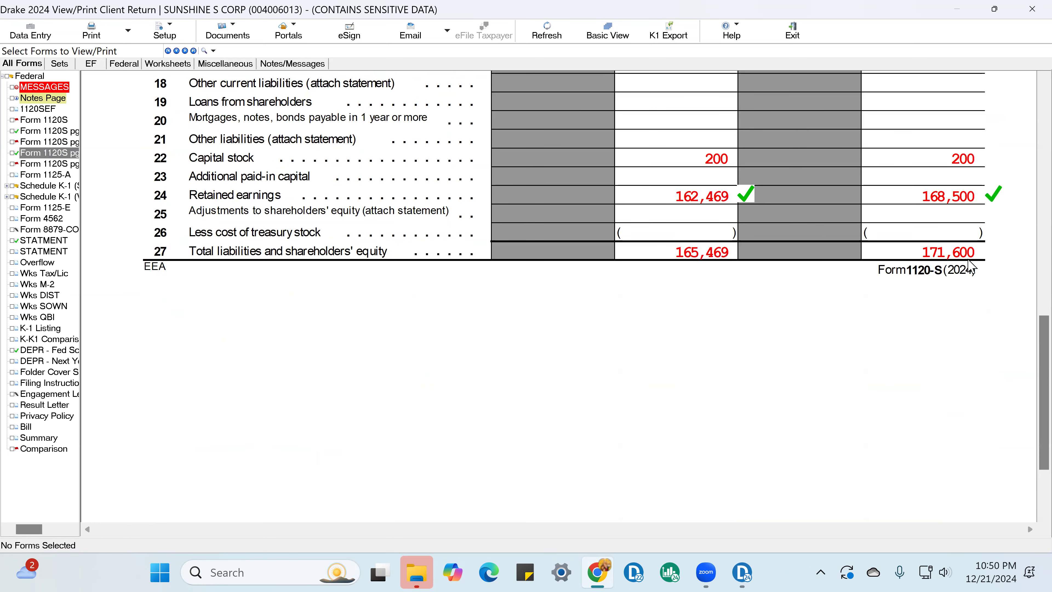
{"action": "scroll", "coordinate": [745, 170], "scroll_direction": "up", "scroll_amount": 2}
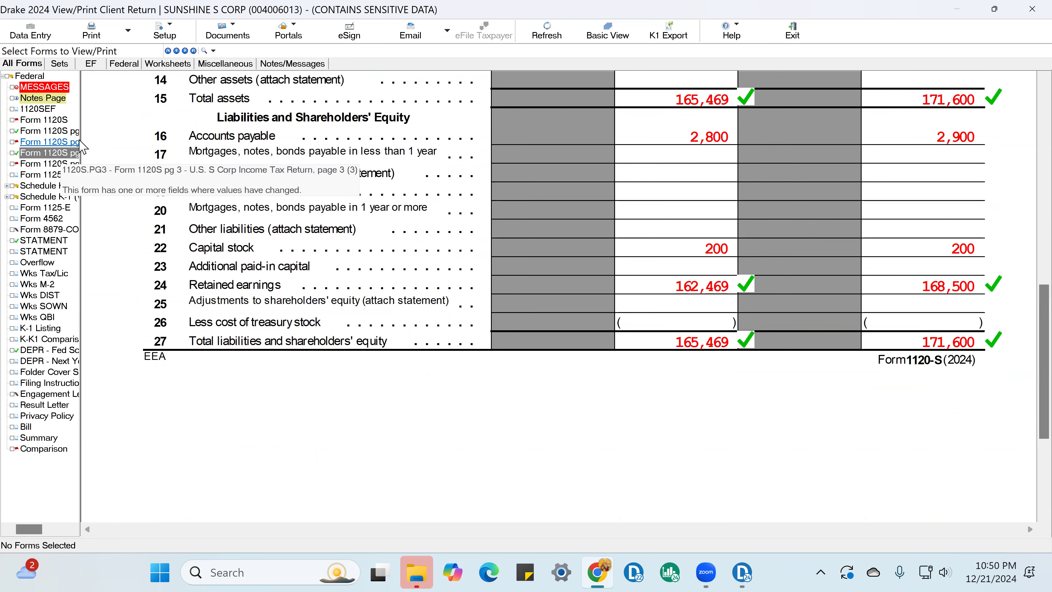
Step: Mark Schedule M-1 line 1 net income per books and line 8 income as reviewed
{"action": "left_click", "coordinate": [63, 164]}
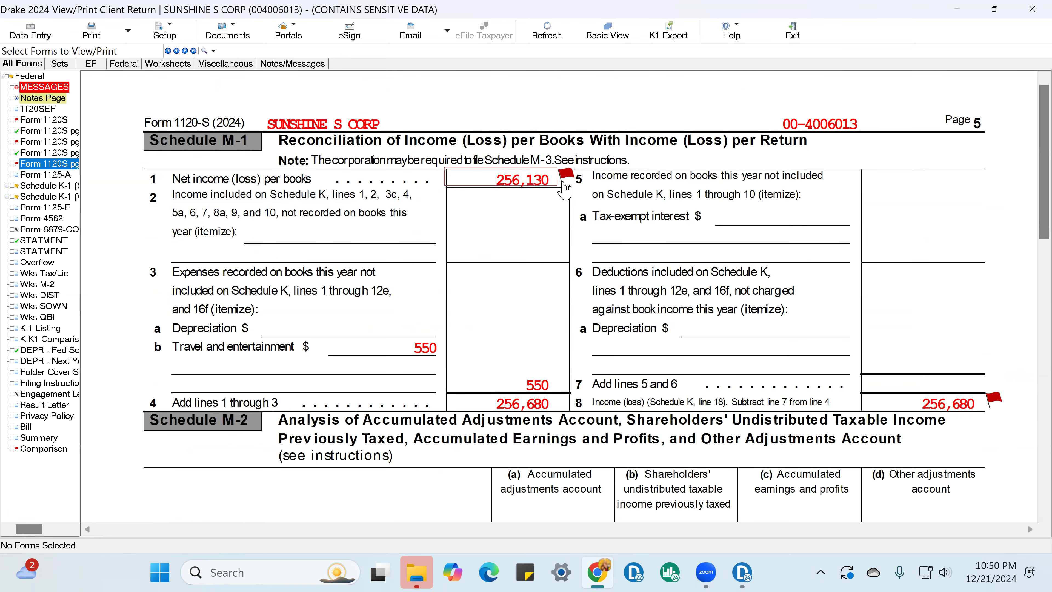
{"action": "left_click", "coordinate": [565, 177]}
{"action": "left_click", "coordinate": [993, 397]}
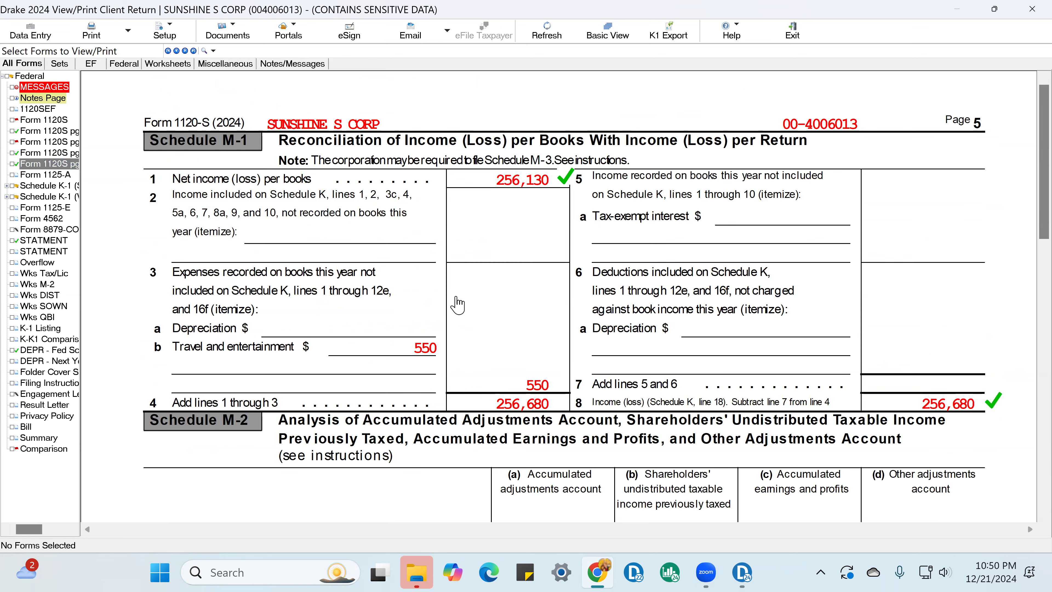
Step: Mark line 8 salaries and wages, line 21 total deductions and line 22 ordinary business income on Form 1120-S page 1 as reviewed
{"action": "left_click", "coordinate": [58, 120]}
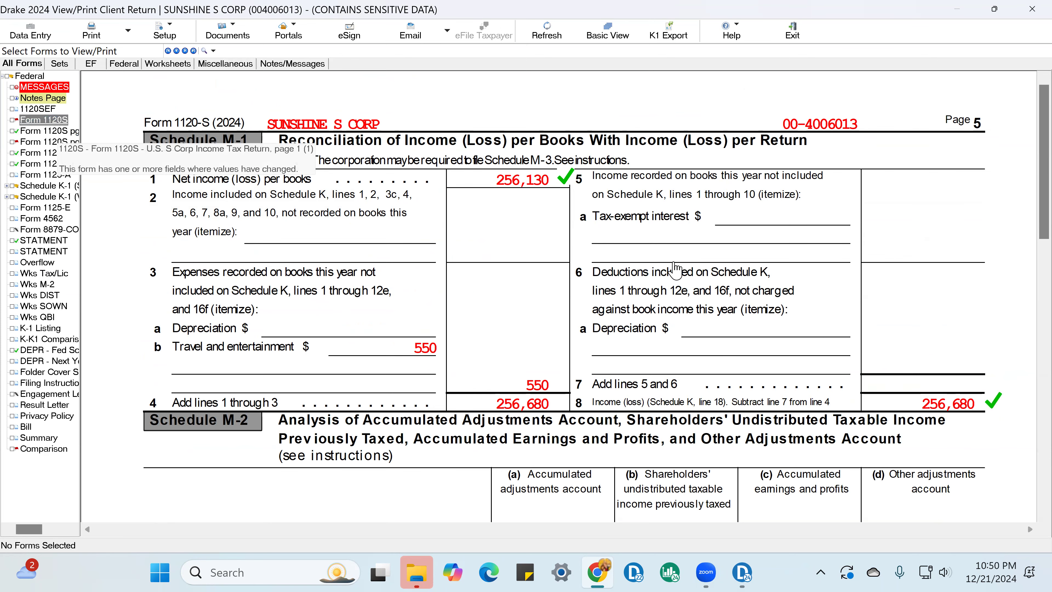
{"action": "scroll", "coordinate": [698, 279], "scroll_direction": "down", "scroll_amount": 5}
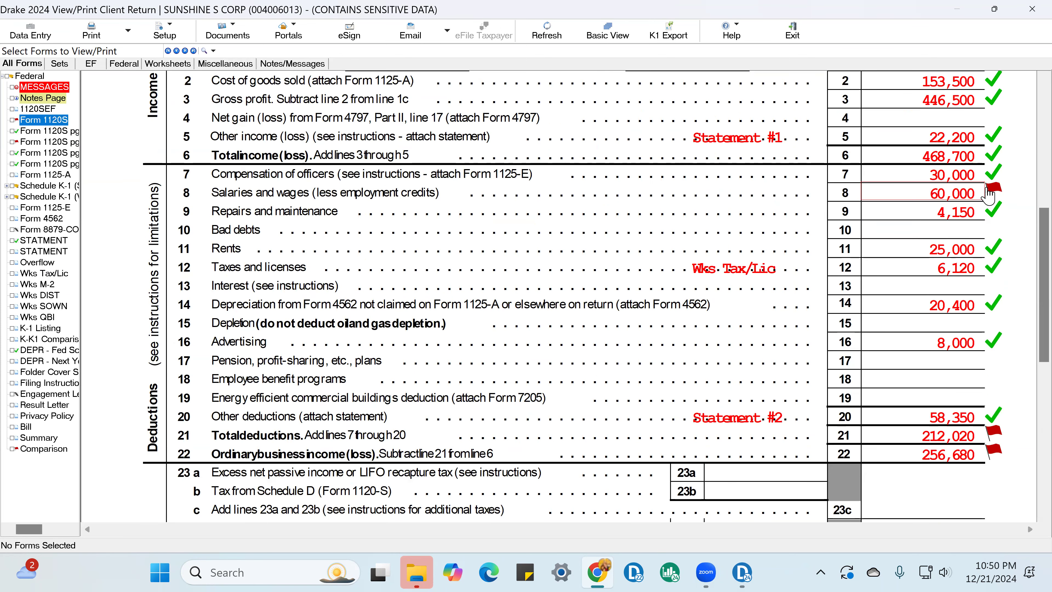
{"action": "left_click", "coordinate": [989, 203]}
{"action": "left_click", "coordinate": [993, 433]}
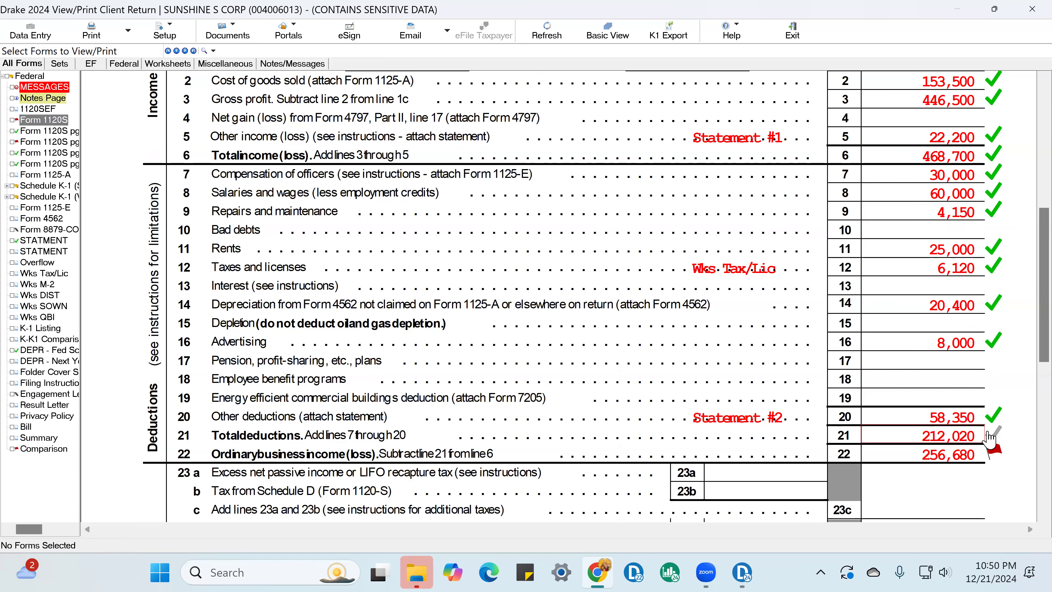
{"action": "left_click", "coordinate": [990, 453]}
{"action": "scroll", "coordinate": [998, 449], "scroll_direction": "down", "scroll_amount": 4}
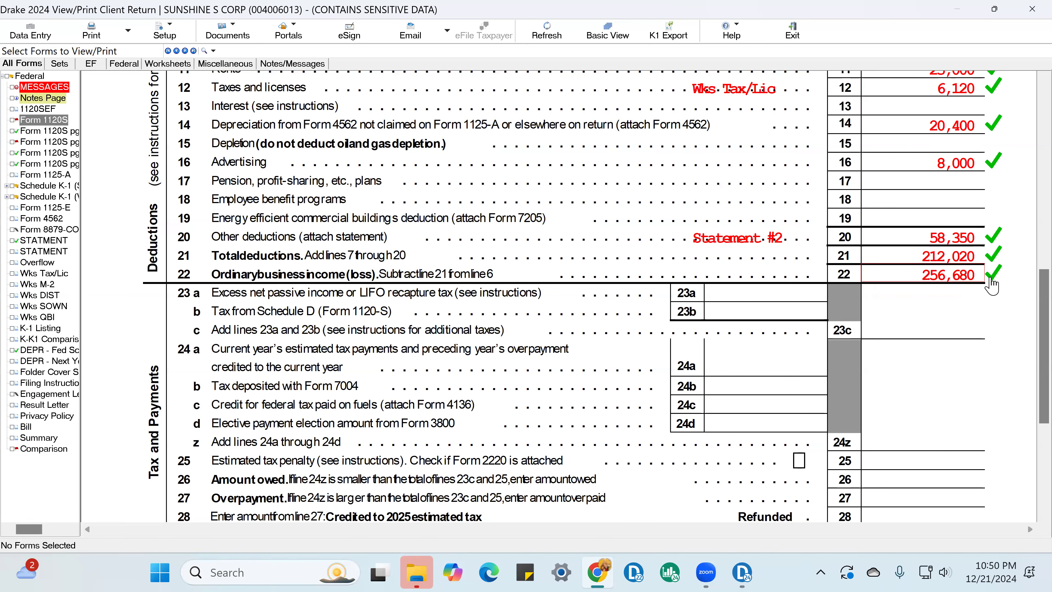
Step: Compare the income figures in Schedule M-1 and Schedule M-2 on Form 1120-S page 5
{"action": "left_click", "coordinate": [65, 165]}
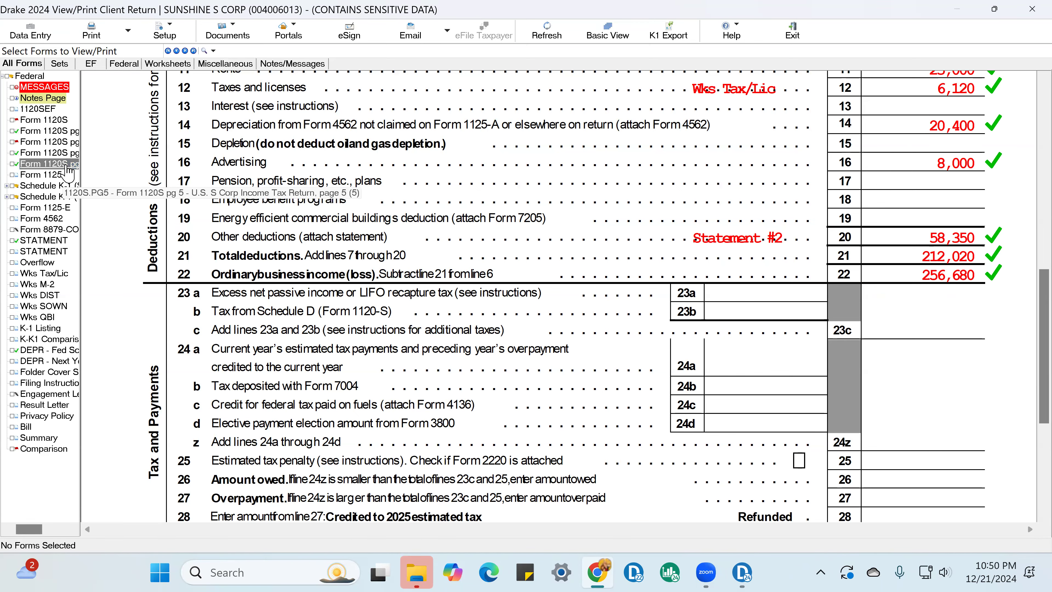
{"action": "scroll", "coordinate": [935, 310], "scroll_direction": "down", "scroll_amount": 6}
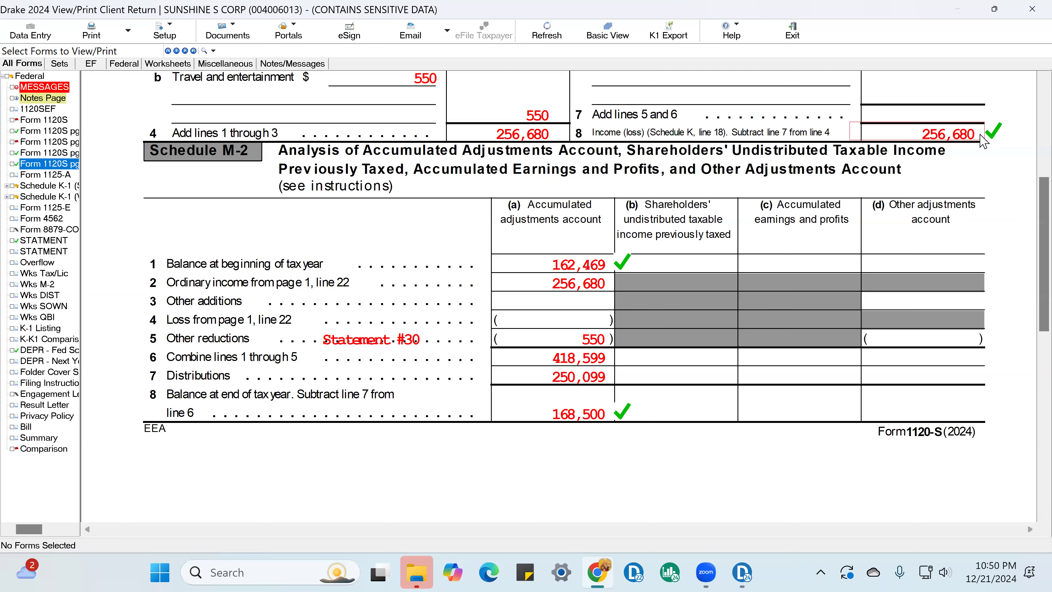
{"action": "scroll", "coordinate": [857, 270], "scroll_direction": "up", "scroll_amount": 5}
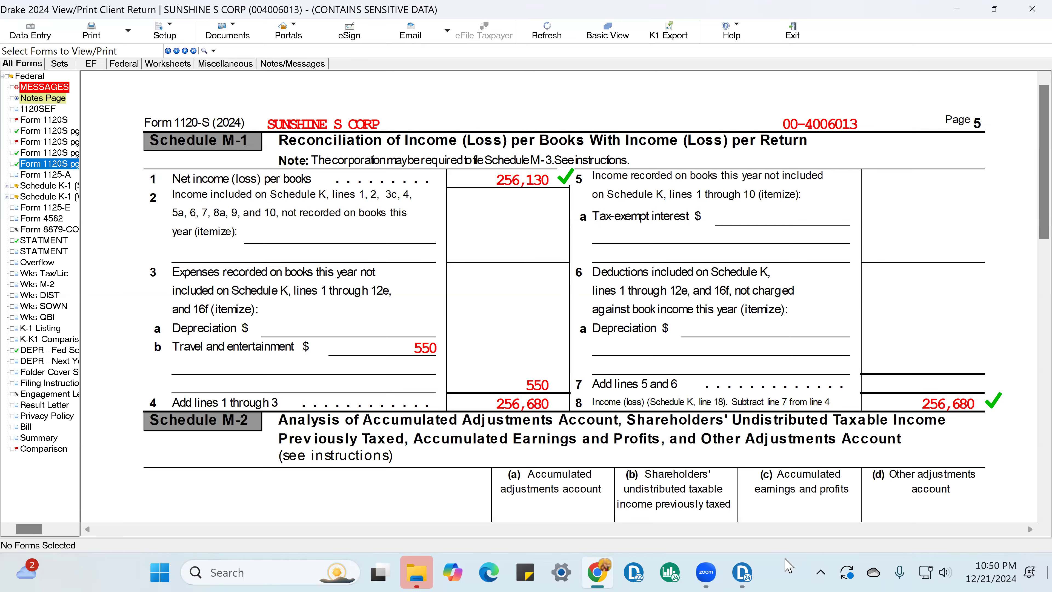
Step: Look through Form 1120-S page 1 and mark the IRS preparer-discussion Yes box and the officer's title as reviewed
{"action": "left_click", "coordinate": [42, 120]}
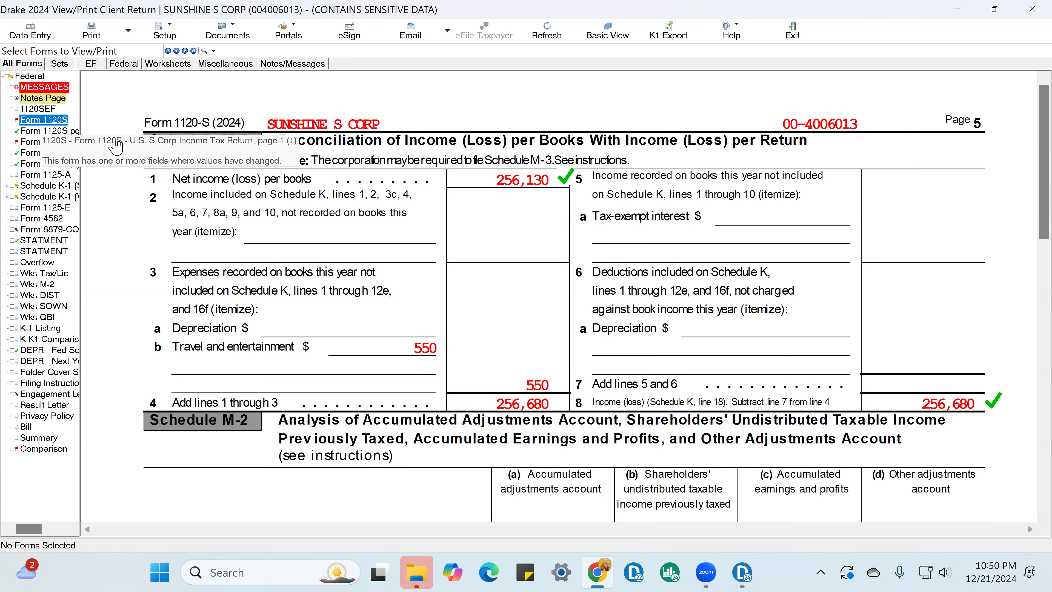
{"action": "scroll", "coordinate": [704, 257], "scroll_direction": "down", "scroll_amount": 1}
{"action": "scroll", "coordinate": [704, 254], "scroll_direction": "up", "scroll_amount": 1}
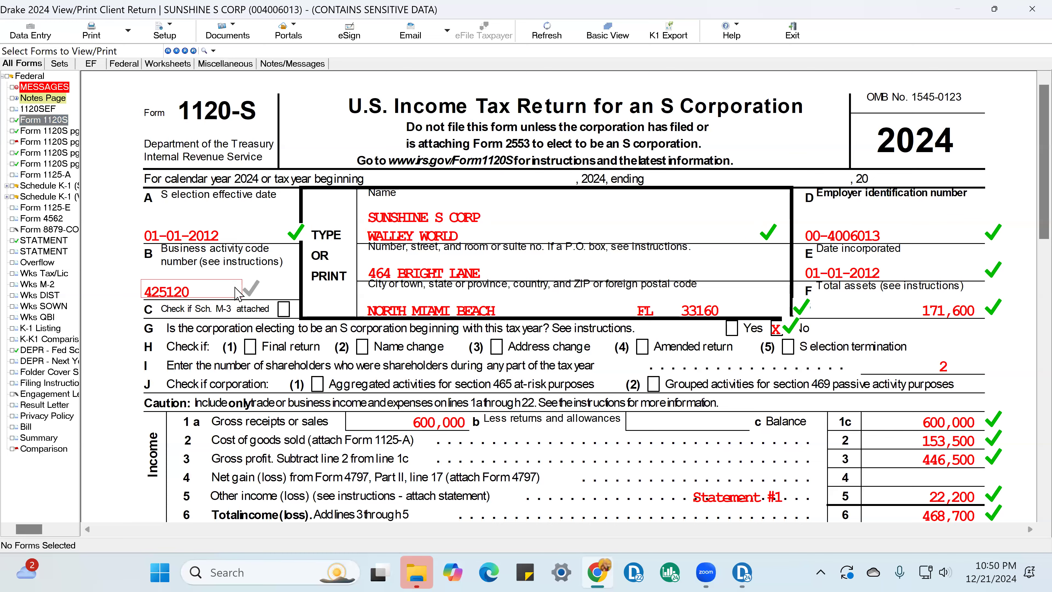
{"action": "scroll", "coordinate": [897, 333], "scroll_direction": "down", "scroll_amount": 9}
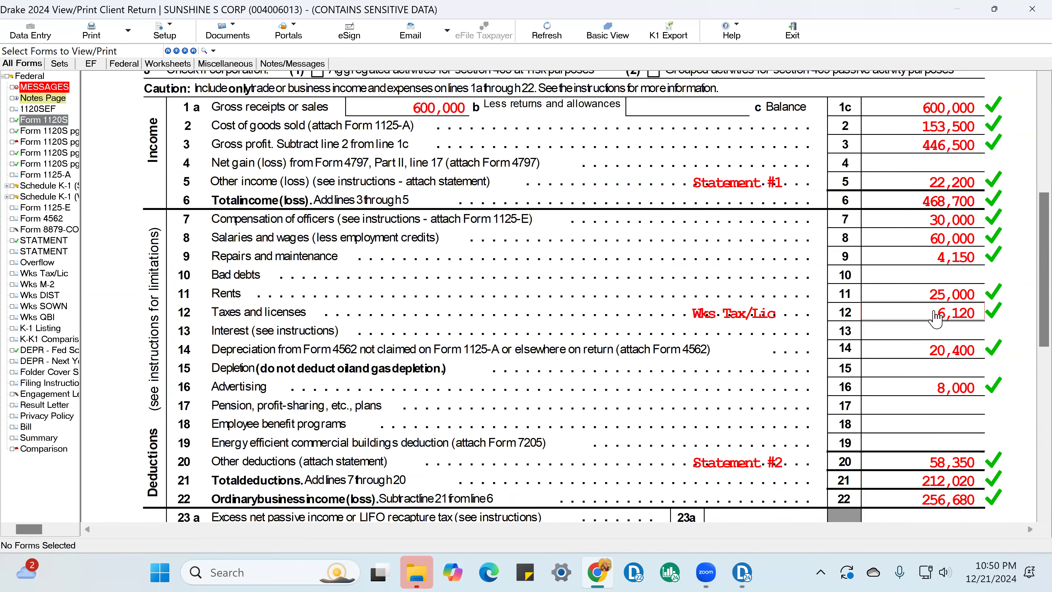
{"action": "scroll", "coordinate": [943, 326], "scroll_direction": "down", "scroll_amount": 8}
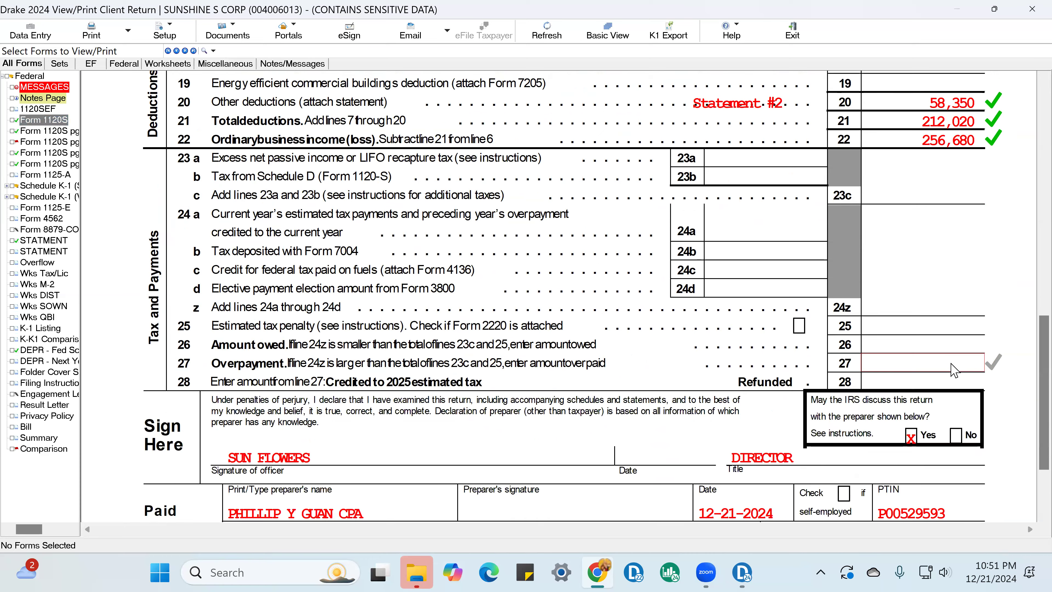
{"action": "left_click", "coordinate": [911, 348]}
{"action": "left_click", "coordinate": [783, 370]}
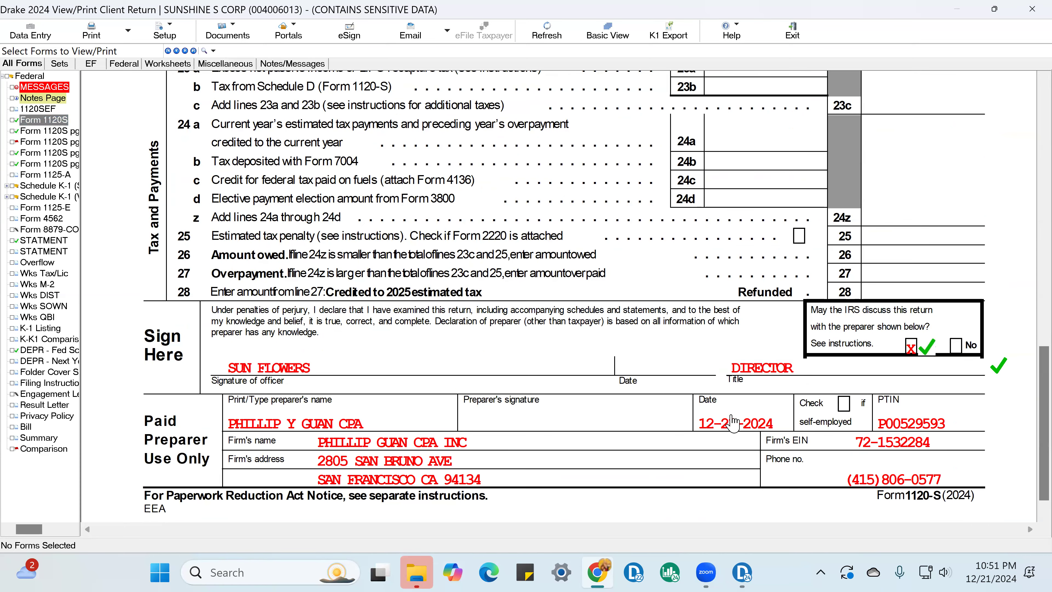
Step: Check the Schedule B answers on Form 1120-S page 2, including the business activity entry
{"action": "left_click", "coordinate": [48, 131]}
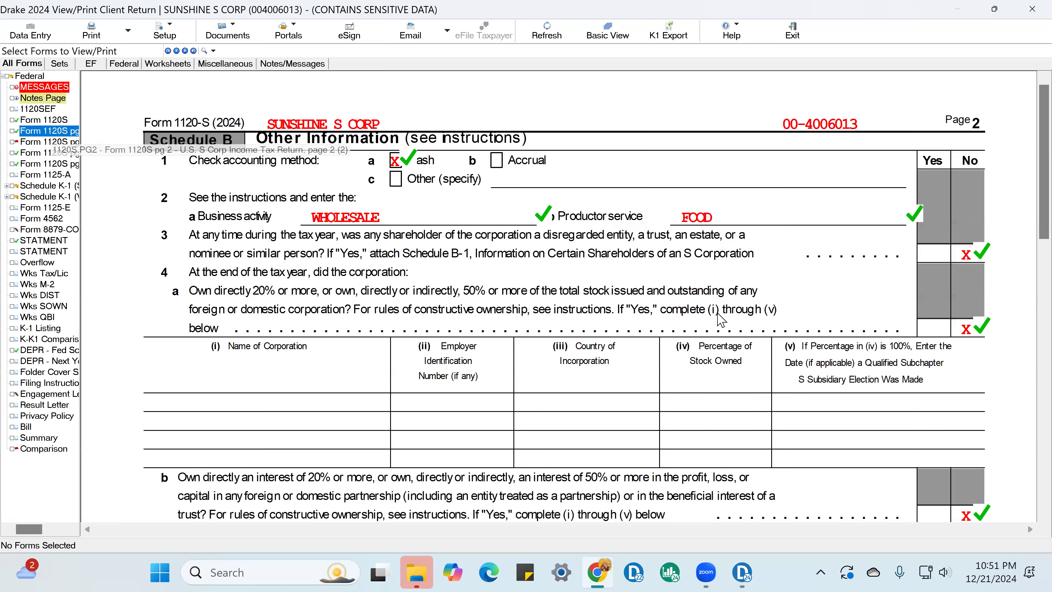
{"action": "left_click", "coordinate": [374, 223]}
{"action": "left_click", "coordinate": [538, 216]}
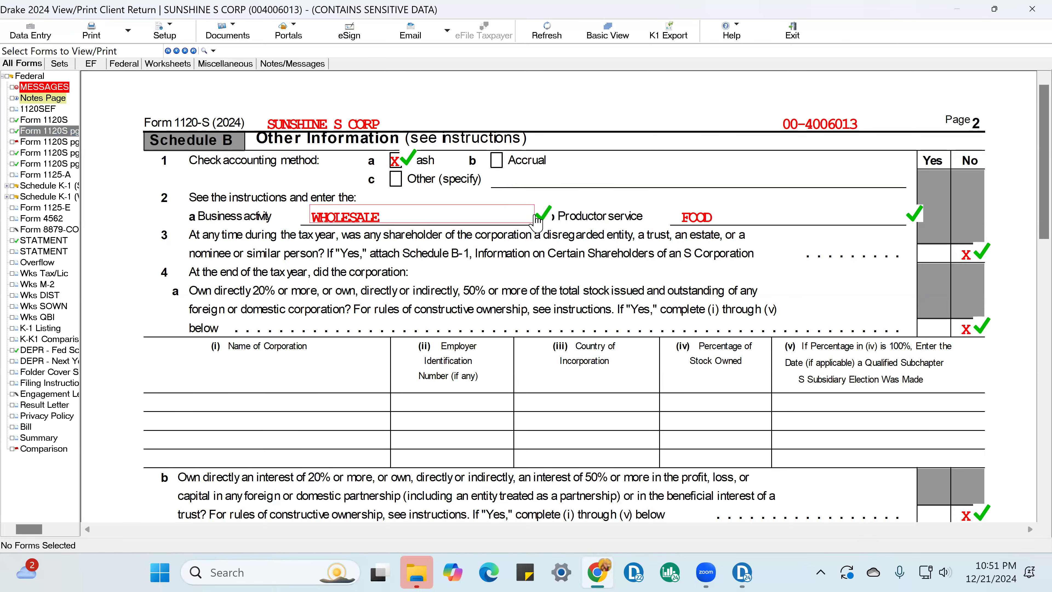
{"action": "scroll", "coordinate": [924, 239], "scroll_direction": "down", "scroll_amount": 15}
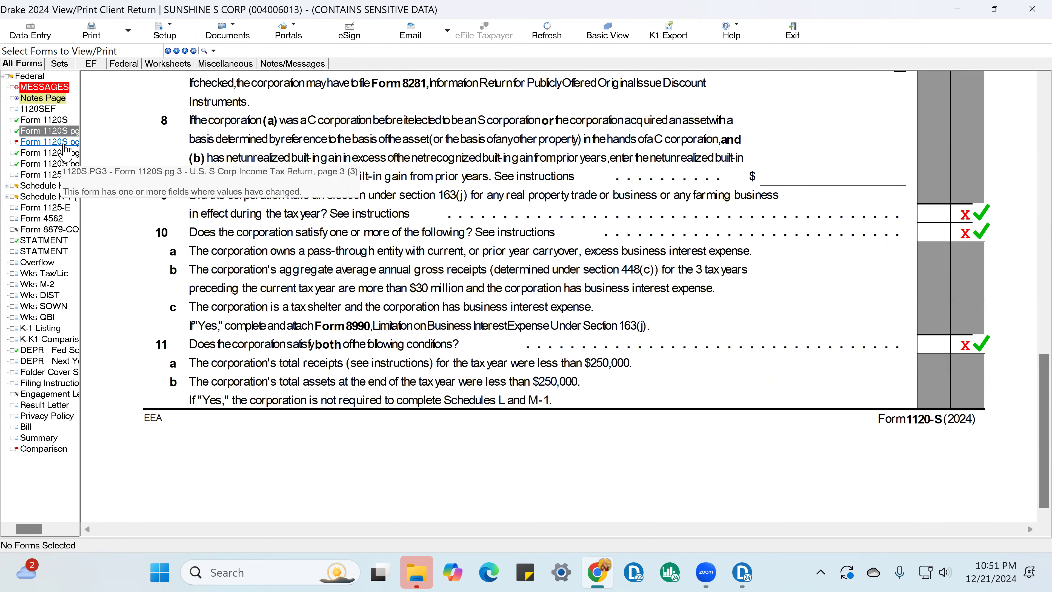
Step: Mark Schedule K line 1 ordinary income, line 16c nondeductible expenses and line 16d distributions as reviewed
{"action": "left_click", "coordinate": [45, 142]}
{"action": "scroll", "coordinate": [787, 226], "scroll_direction": "down", "scroll_amount": 3}
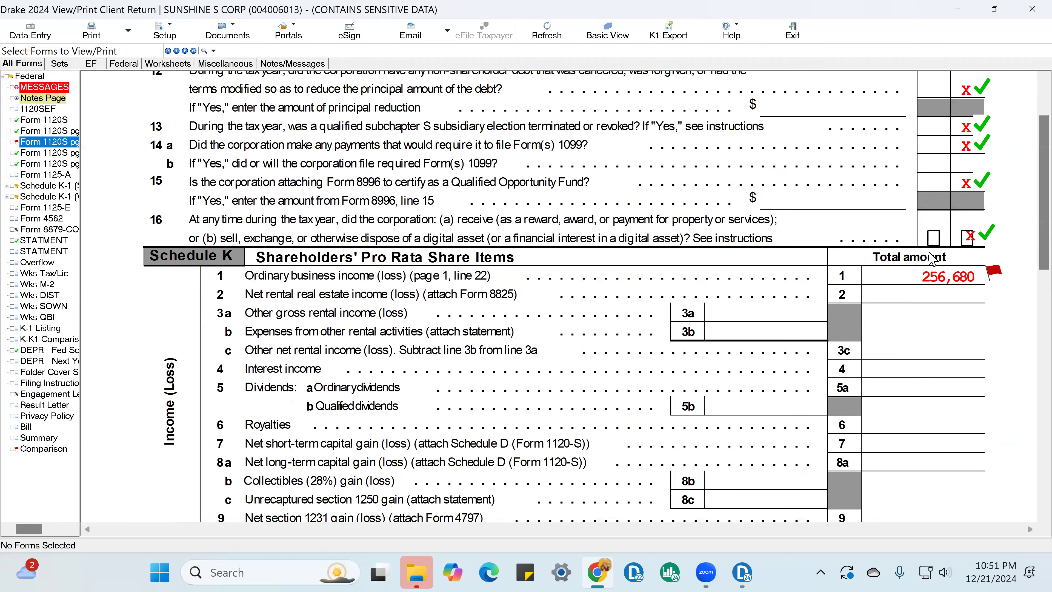
{"action": "left_click", "coordinate": [993, 276]}
{"action": "scroll", "coordinate": [907, 212], "scroll_direction": "down", "scroll_amount": 20}
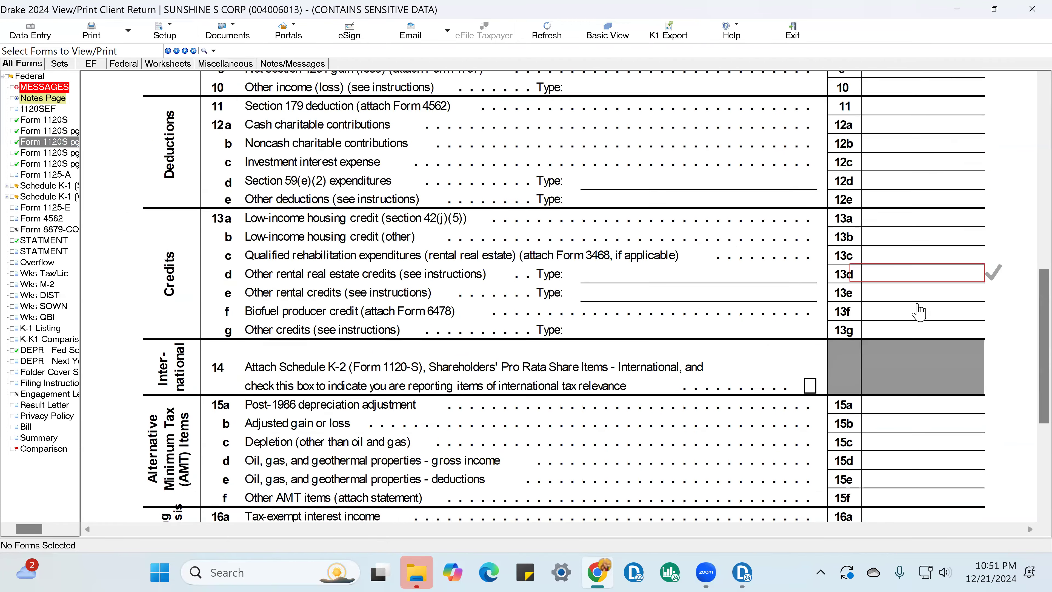
{"action": "left_click", "coordinate": [993, 306]}
{"action": "left_click", "coordinate": [993, 326]}
Step: Mark Schedule K line 18 income reconciliation and the beginning and end-of-year cash on Schedule L as reviewed
{"action": "left_click", "coordinate": [45, 152]}
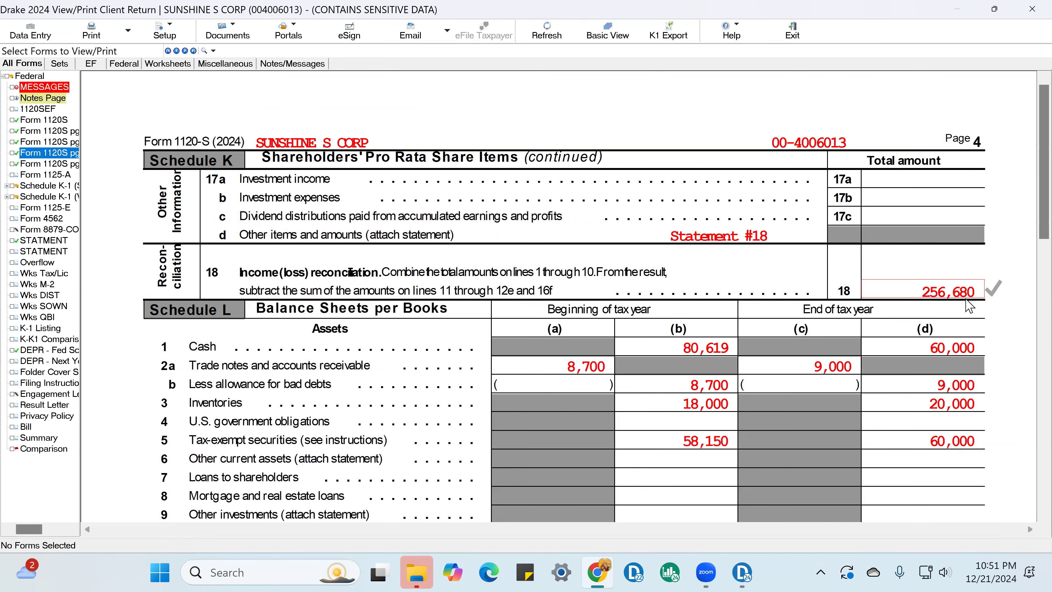
{"action": "left_click", "coordinate": [967, 299]}
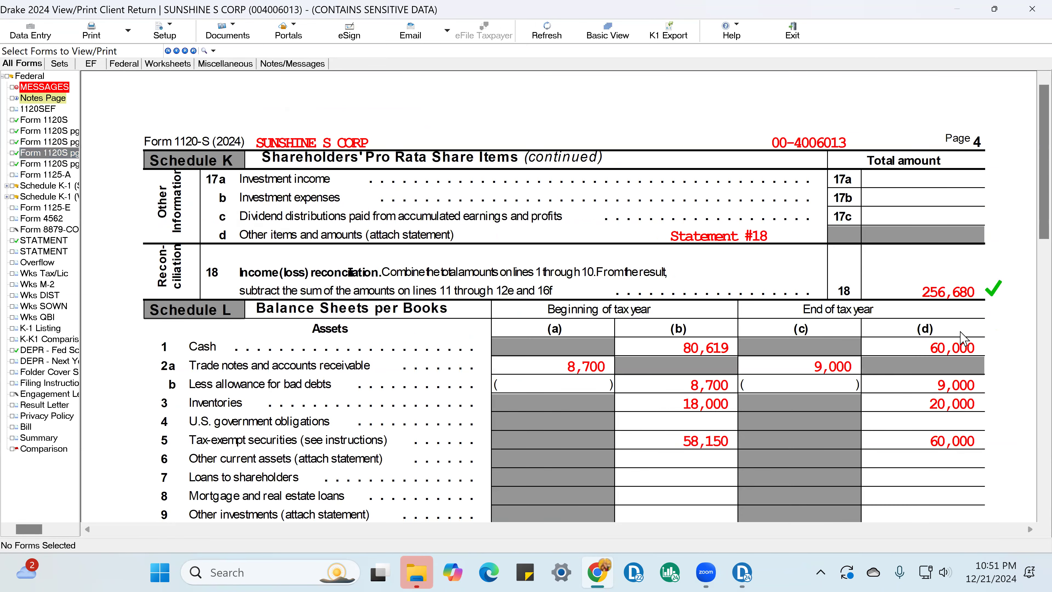
{"action": "left_click", "coordinate": [993, 345]}
{"action": "left_click", "coordinate": [746, 345]}
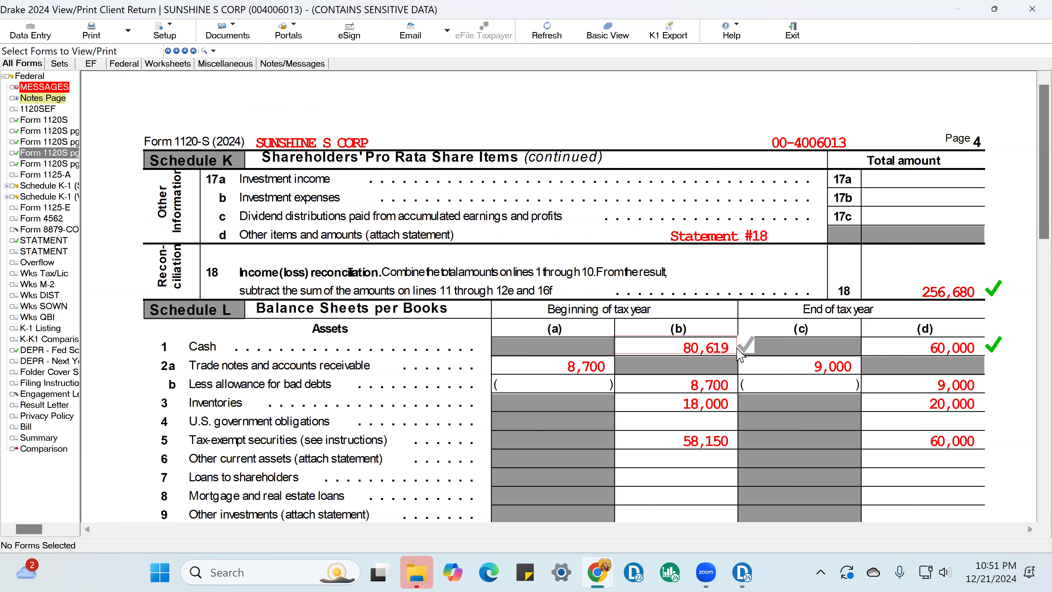
Step: Mark the beginning and end-of-year trade receivables, bad debt allowance, inventories and tax-exempt securities on Schedule L as reviewed
{"action": "left_click", "coordinate": [601, 368]}
{"action": "left_click", "coordinate": [713, 387]}
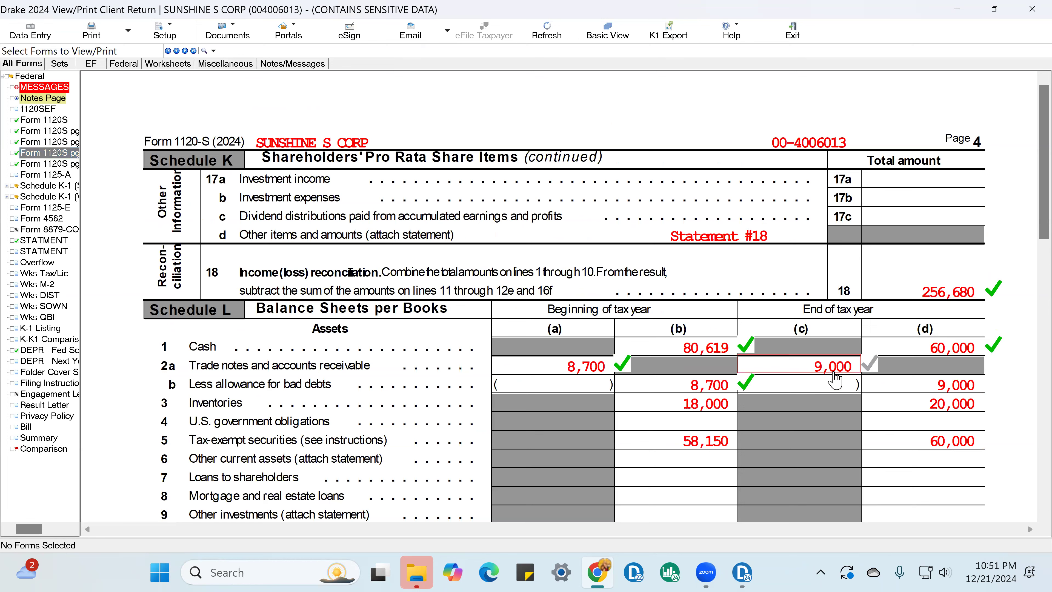
{"action": "left_click", "coordinate": [829, 366]}
{"action": "left_click", "coordinate": [722, 404]}
{"action": "left_click", "coordinate": [731, 437]}
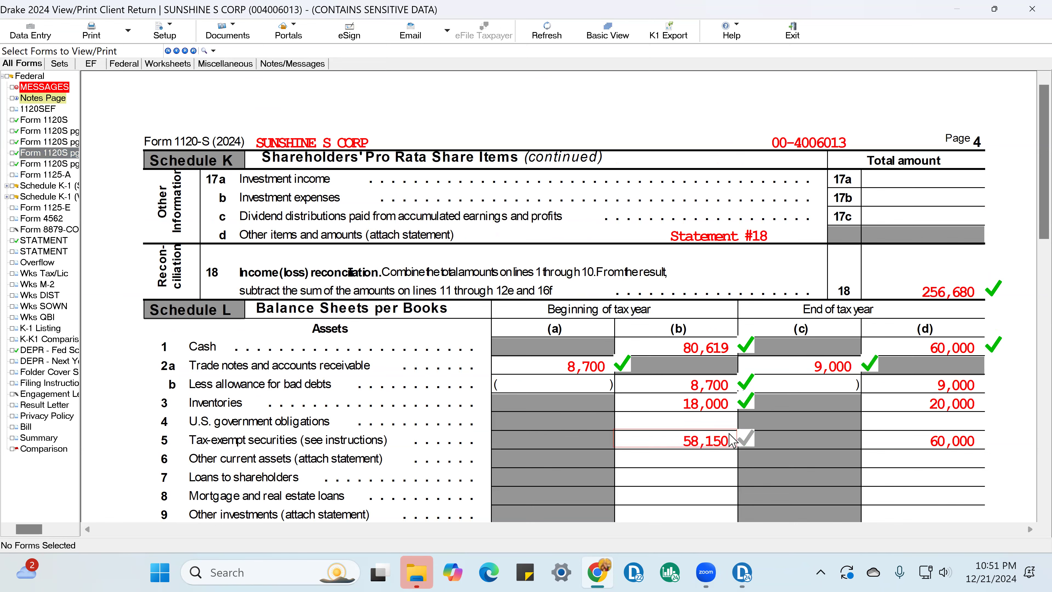
{"action": "left_click", "coordinate": [970, 387]}
{"action": "left_click", "coordinate": [974, 408]}
{"action": "left_click", "coordinate": [972, 442]}
Step: Mark the Schedule L line 10a depreciable assets and line 10b accumulated depreciation amounts for both year columns as reviewed
{"action": "scroll", "coordinate": [971, 443], "scroll_direction": "down", "scroll_amount": 3}
{"action": "left_click", "coordinate": [604, 354]}
{"action": "left_click", "coordinate": [609, 373]}
{"action": "left_click", "coordinate": [845, 360]}
{"action": "left_click", "coordinate": [729, 372]}
{"action": "left_click", "coordinate": [989, 382]}
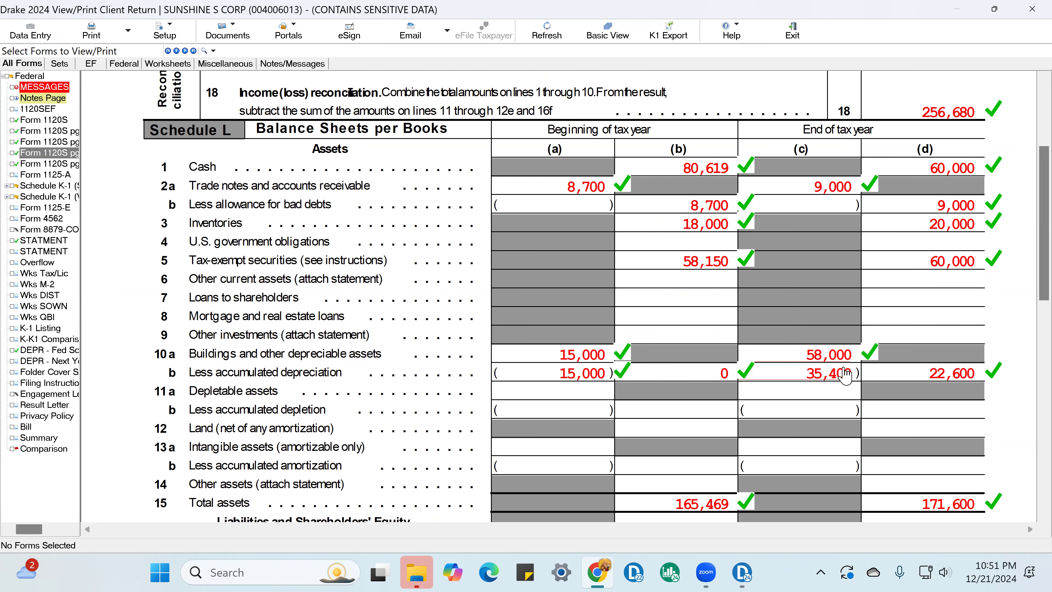
{"action": "left_click", "coordinate": [845, 373]}
Step: Mark the beginning and end-of-year accounts payable and capital stock amounts on Schedule L as reviewed
{"action": "scroll", "coordinate": [703, 325], "scroll_direction": "down", "scroll_amount": 3}
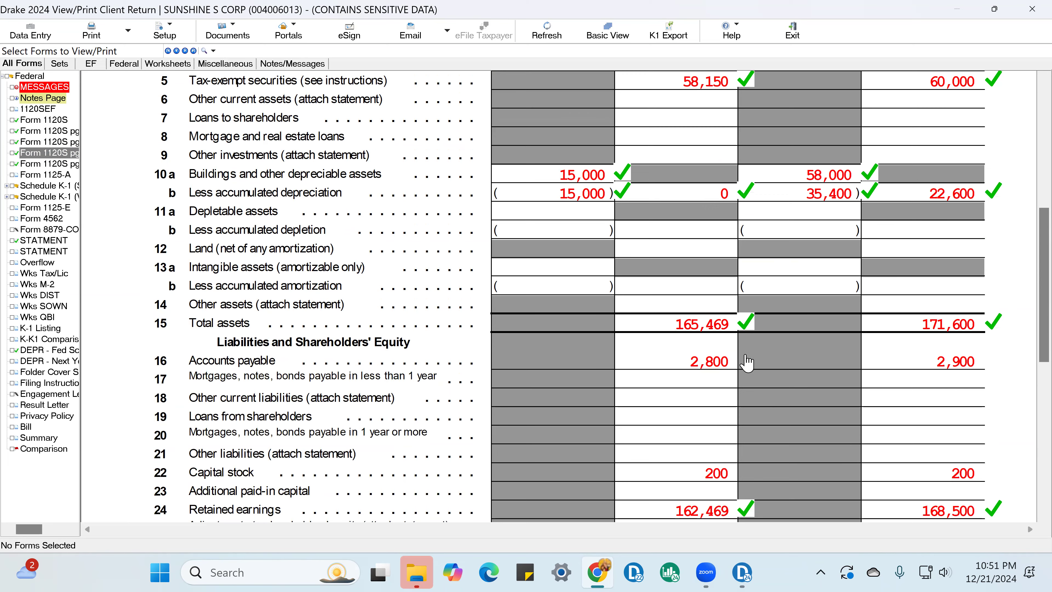
{"action": "scroll", "coordinate": [741, 356], "scroll_direction": "down", "scroll_amount": 2}
{"action": "left_click", "coordinate": [722, 276]}
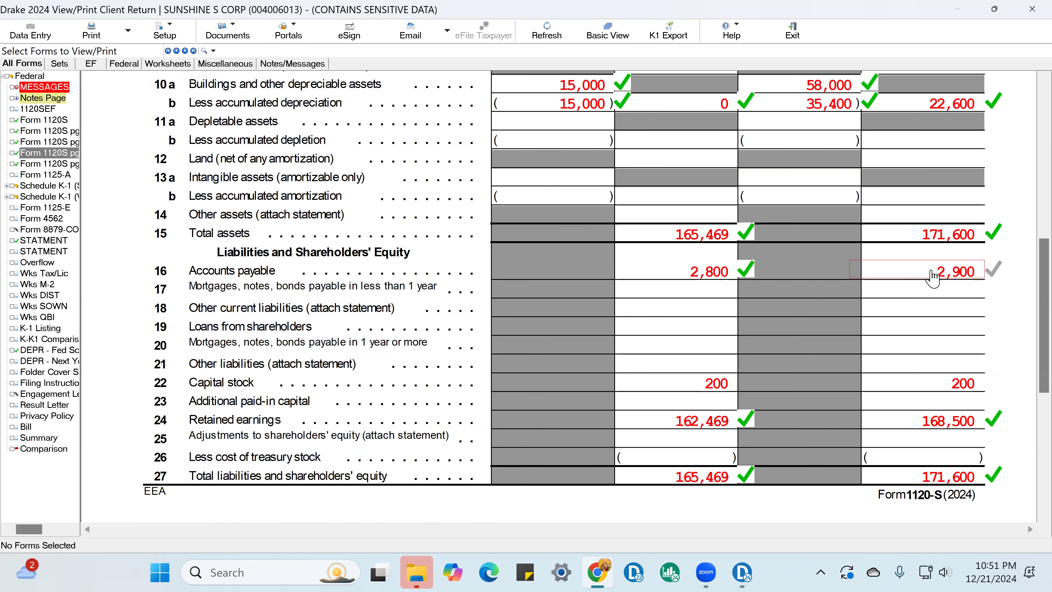
{"action": "left_click", "coordinate": [952, 275]}
{"action": "left_click", "coordinate": [741, 382]}
{"action": "left_click", "coordinate": [940, 383]}
Step: On Form 1120-S page 5, mark Schedule M-1 line 3b travel and entertainment and the line 4 total as reviewed
{"action": "scroll", "coordinate": [891, 365], "scroll_direction": "down", "scroll_amount": 5}
{"action": "scroll", "coordinate": [597, 303], "scroll_direction": "down", "scroll_amount": 2}
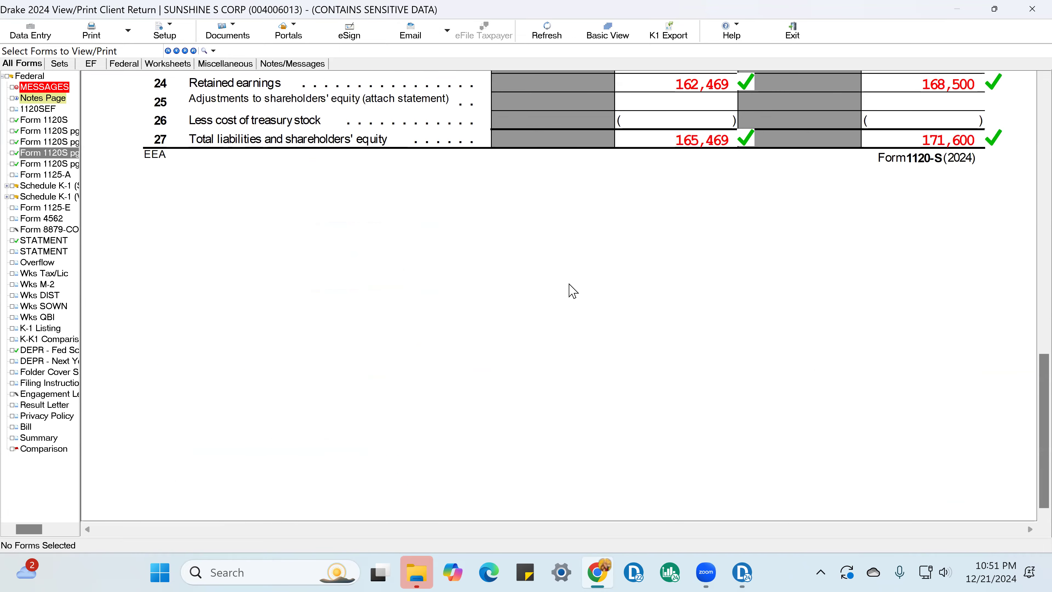
{"action": "left_click", "coordinate": [64, 164]}
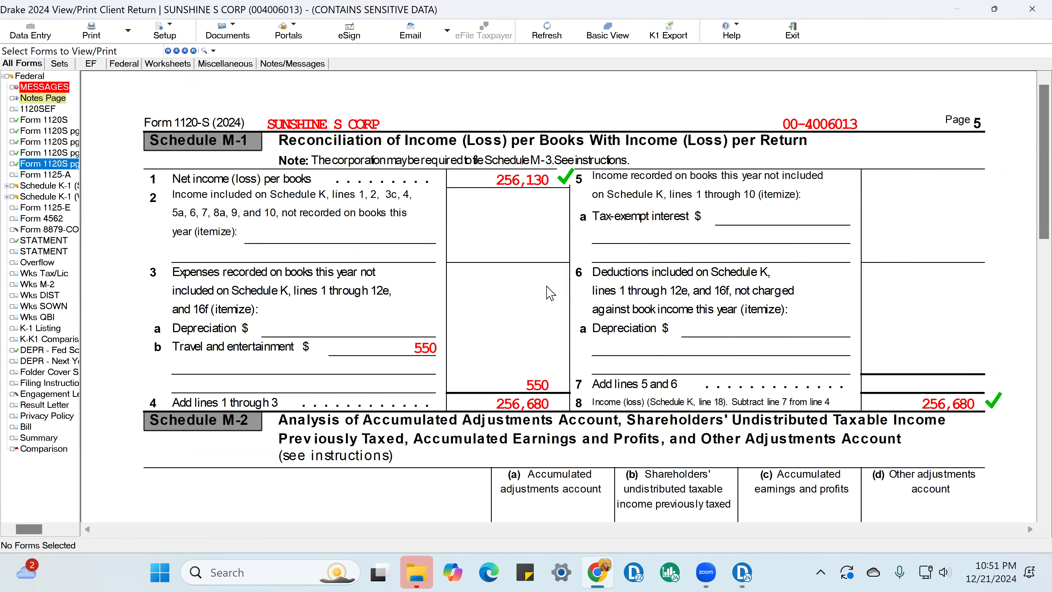
{"action": "left_click", "coordinate": [430, 352]}
{"action": "left_click", "coordinate": [567, 402]}
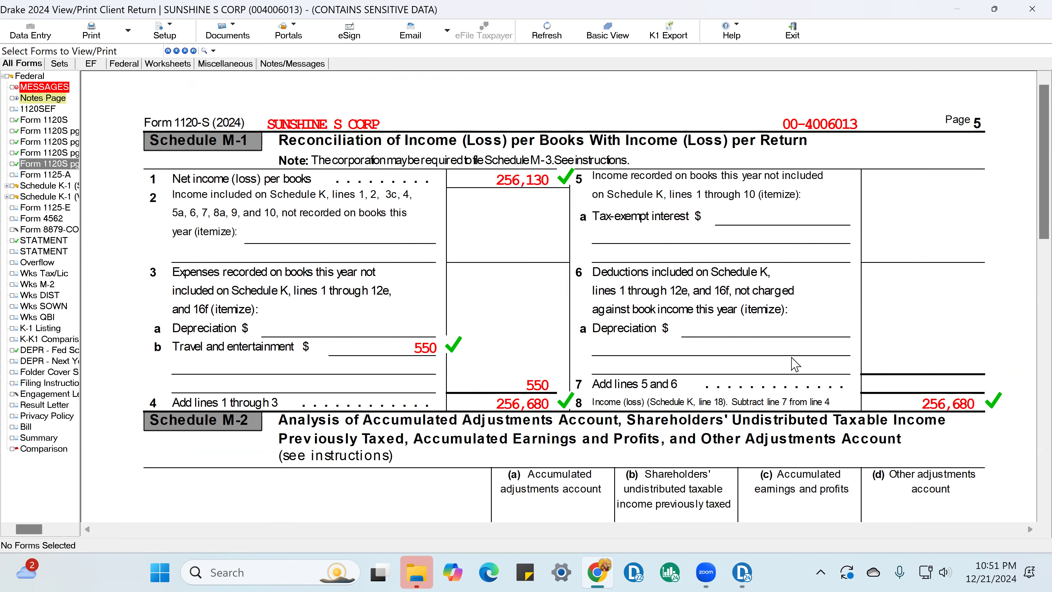
Step: Mark Schedule M-2 column (a) lines 3, 5, 6 and 7 as reviewed
{"action": "scroll", "coordinate": [789, 363], "scroll_direction": "down", "scroll_amount": 3}
{"action": "left_click", "coordinate": [593, 297]}
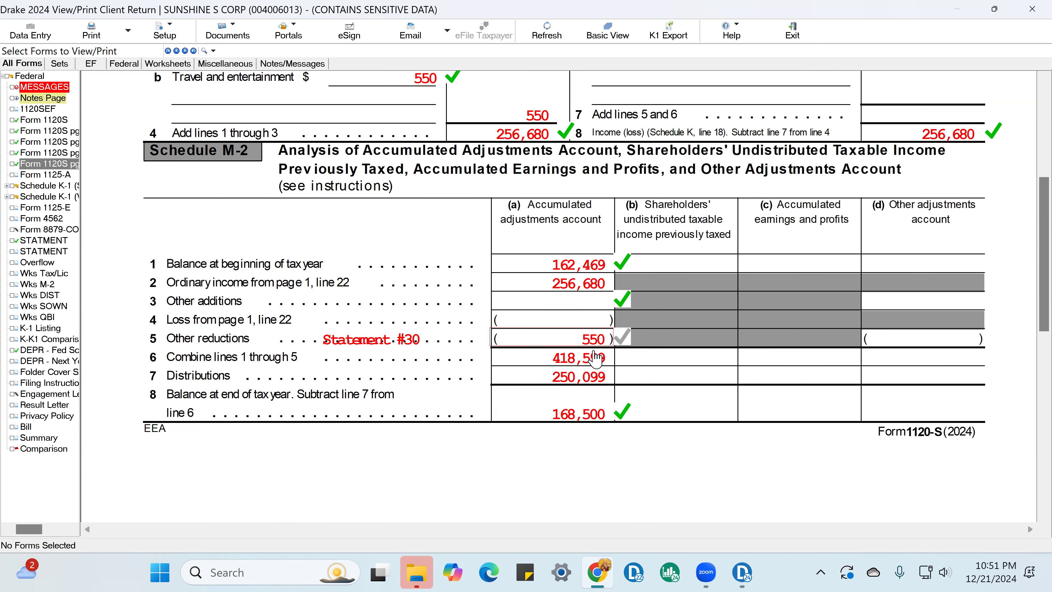
{"action": "left_click", "coordinate": [601, 379]}
{"action": "left_click", "coordinate": [605, 359]}
{"action": "left_click", "coordinate": [605, 341]}
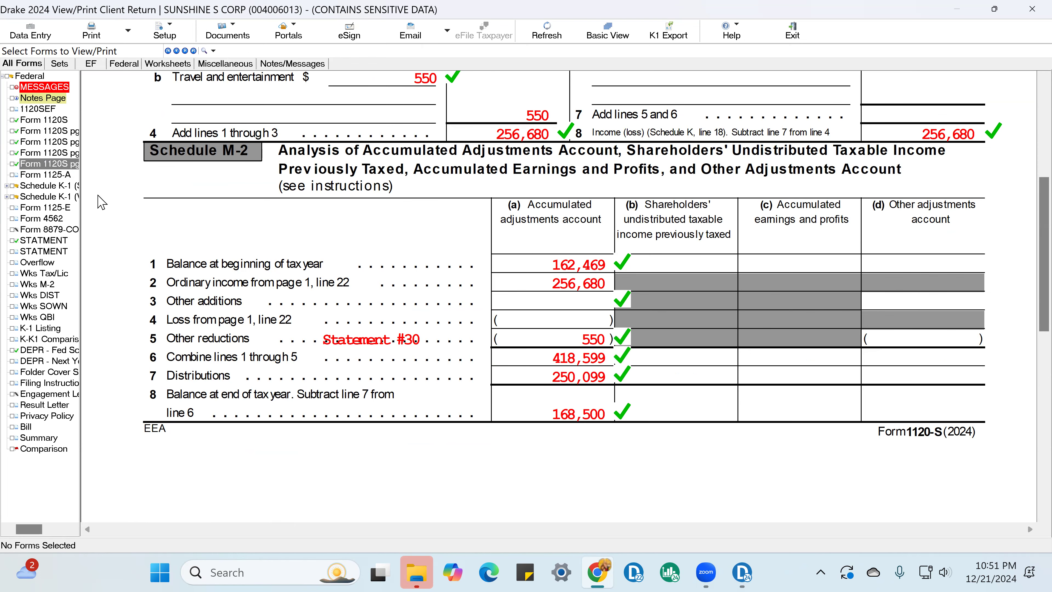
Step: Open Form 1125-A and mark lines 1, 2, 3, 6, 7 and 8 of the cost of goods sold calculation as reviewed
{"action": "left_click", "coordinate": [45, 174]}
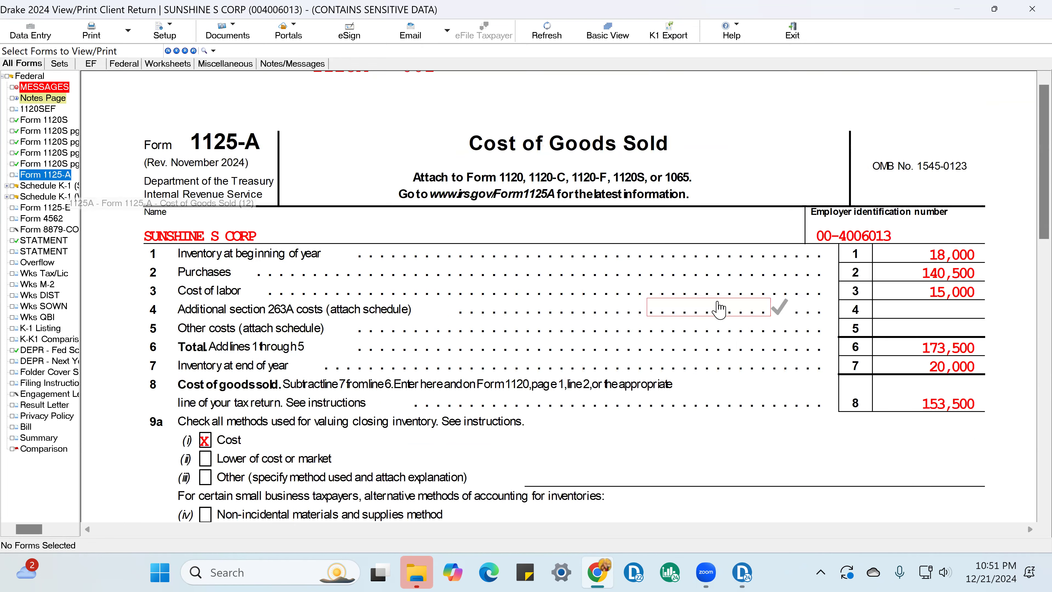
{"action": "left_click", "coordinate": [937, 258]}
{"action": "left_click", "coordinate": [971, 276]}
{"action": "left_click", "coordinate": [971, 295]}
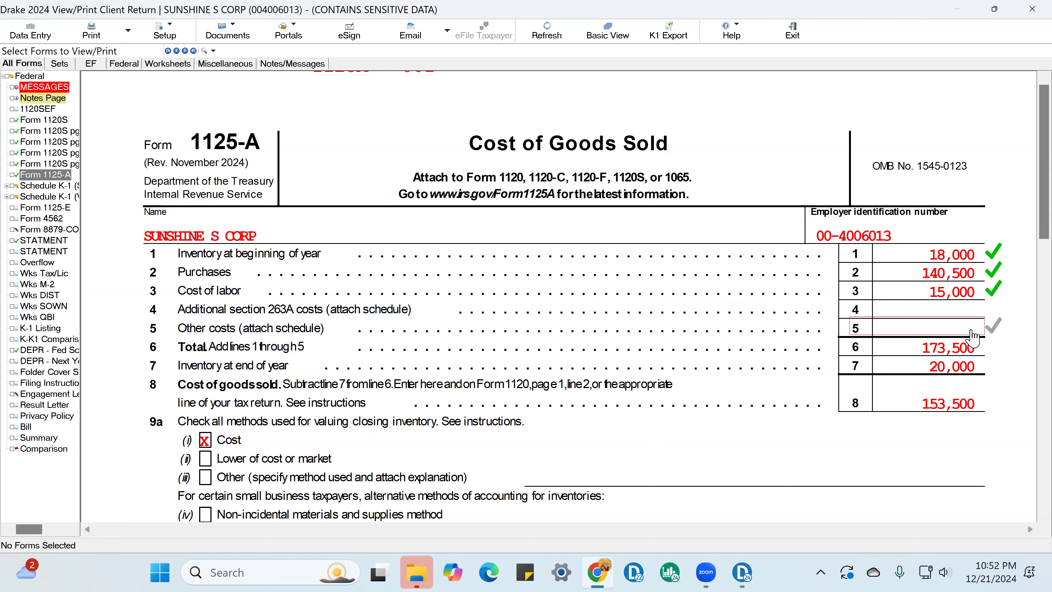
{"action": "left_click", "coordinate": [973, 351]}
{"action": "left_click", "coordinate": [978, 370]}
{"action": "left_click", "coordinate": [979, 406]}
Step: Mark the Cost inventory valuation method and the No answers on lines 9e and 9f of Form 1125-A as reviewed
{"action": "left_click", "coordinate": [215, 434]}
{"action": "scroll", "coordinate": [572, 321], "scroll_direction": "down", "scroll_amount": 5}
{"action": "left_click", "coordinate": [943, 376]}
{"action": "left_click", "coordinate": [944, 413]}
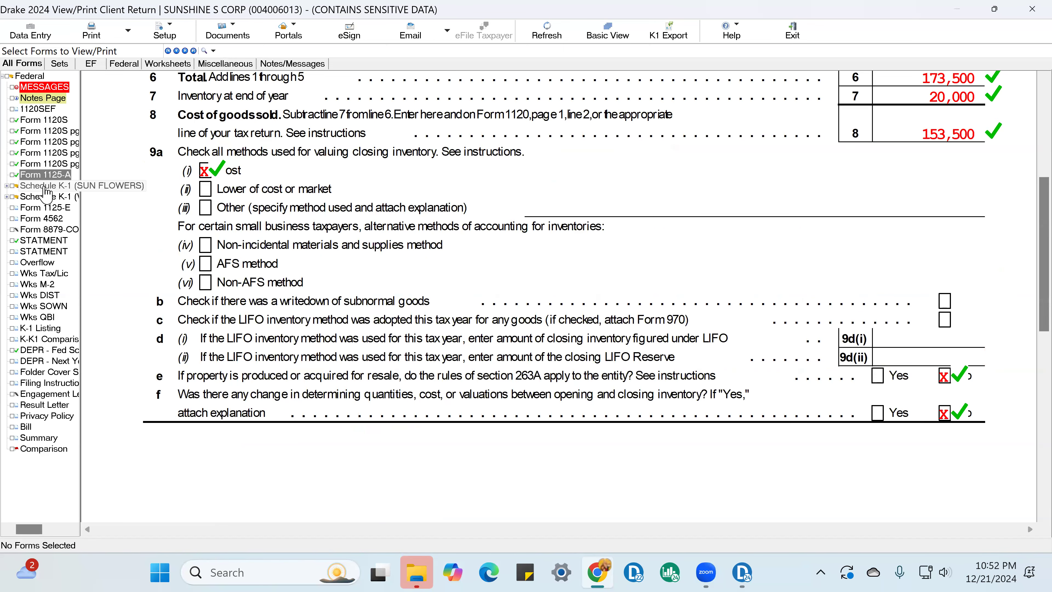
Step: Examine the first shareholder's Schedule K-1, including the corporation and shareholder information, allocation percentage, share counts and income items
{"action": "double_click", "coordinate": [54, 187]}
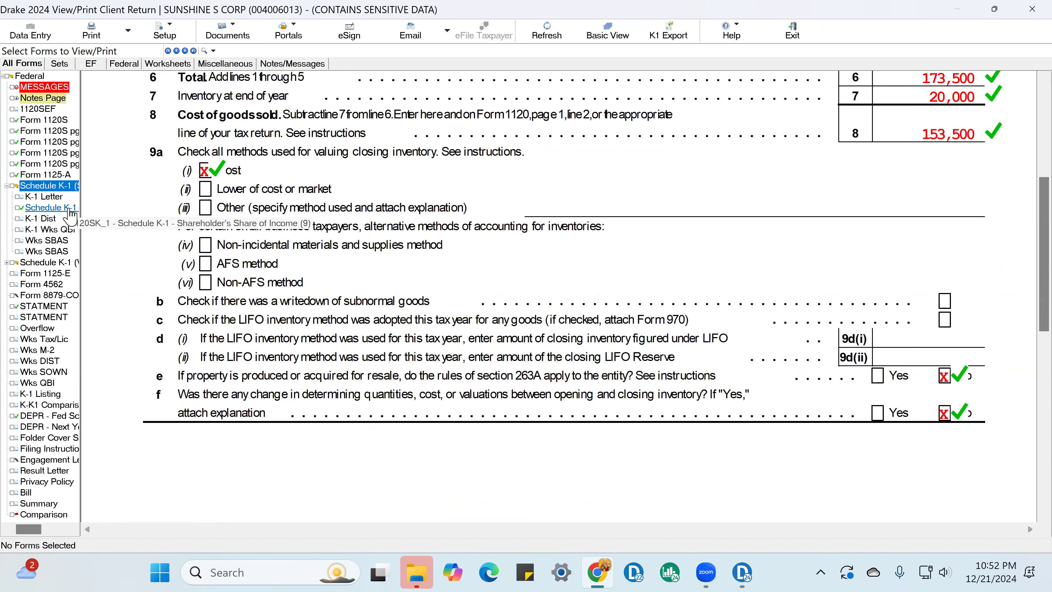
{"action": "left_click", "coordinate": [62, 207]}
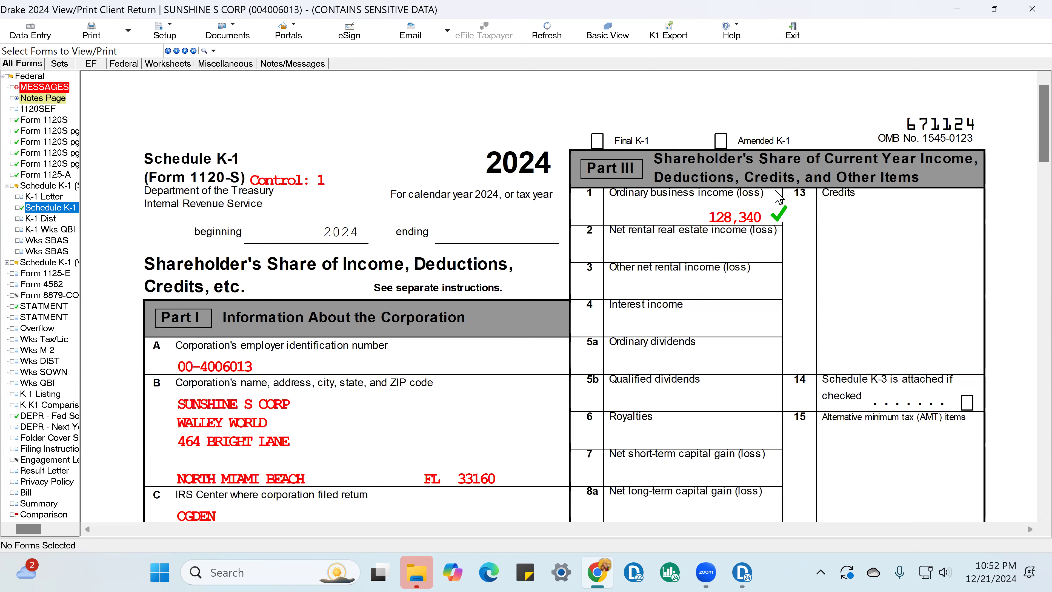
{"action": "scroll", "coordinate": [835, 265], "scroll_direction": "down", "scroll_amount": 1}
{"action": "scroll", "coordinate": [834, 265], "scroll_direction": "down", "scroll_amount": 2}
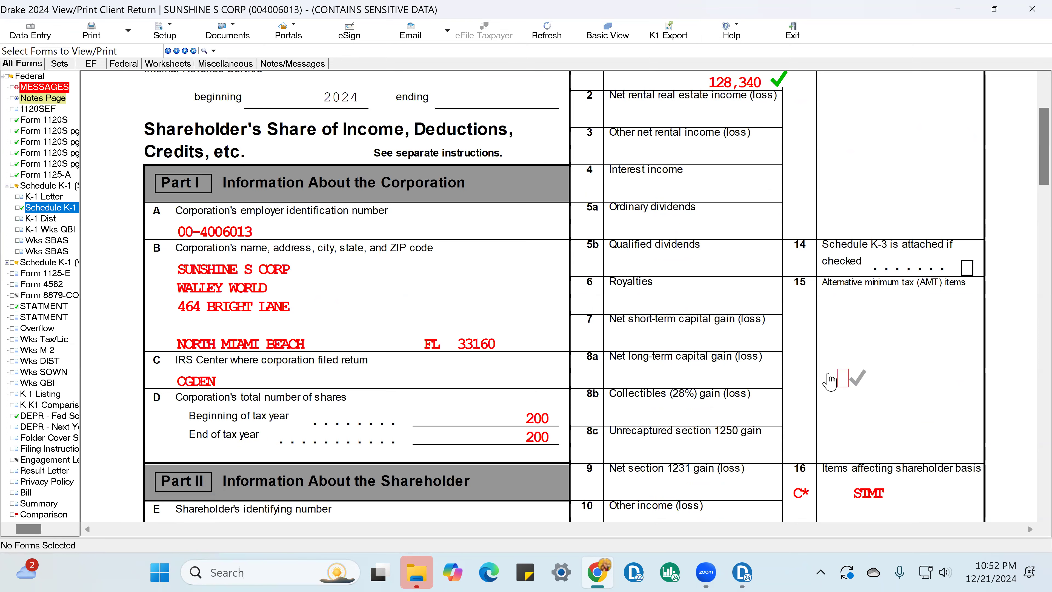
{"action": "scroll", "coordinate": [327, 214], "scroll_direction": "up", "scroll_amount": 3}
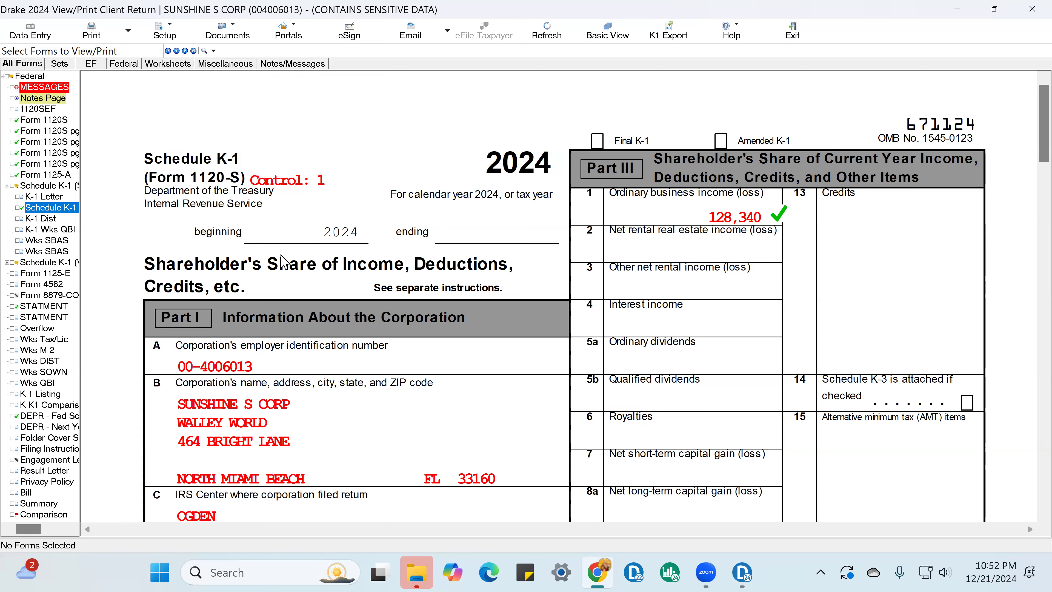
{"action": "scroll", "coordinate": [280, 261], "scroll_direction": "down", "scroll_amount": 2}
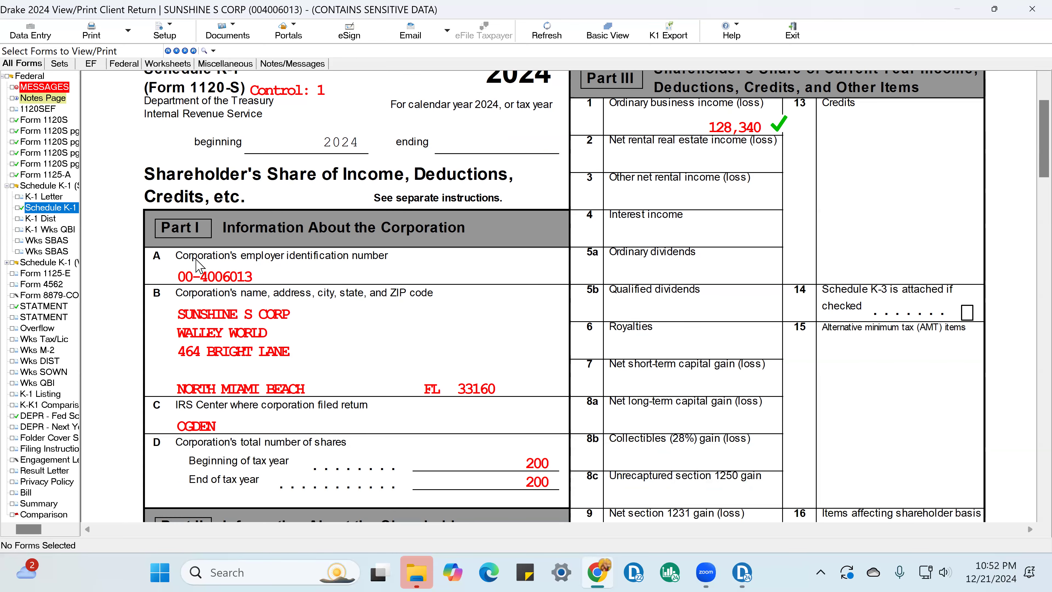
{"action": "scroll", "coordinate": [393, 307], "scroll_direction": "down", "scroll_amount": 5}
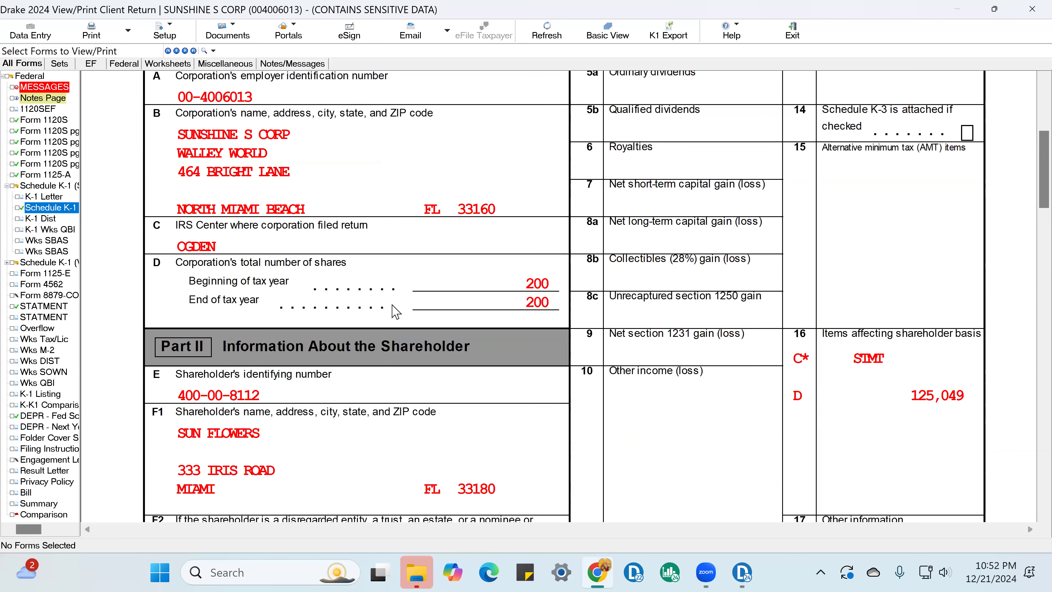
{"action": "scroll", "coordinate": [399, 311], "scroll_direction": "down", "scroll_amount": 7}
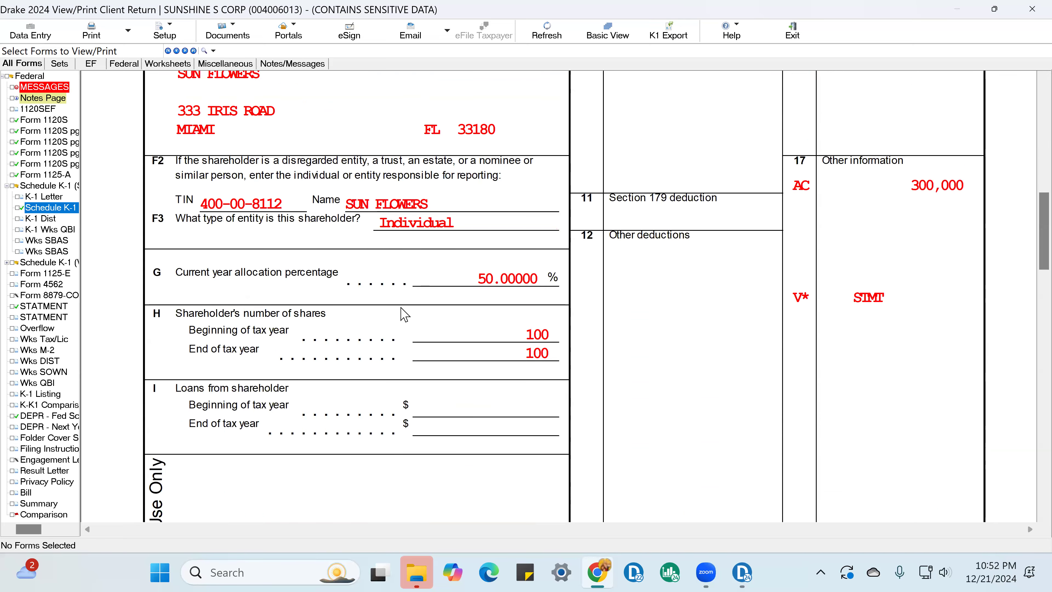
{"action": "scroll", "coordinate": [404, 315], "scroll_direction": "down", "scroll_amount": 4}
{"action": "scroll", "coordinate": [404, 315], "scroll_direction": "up", "scroll_amount": 5}
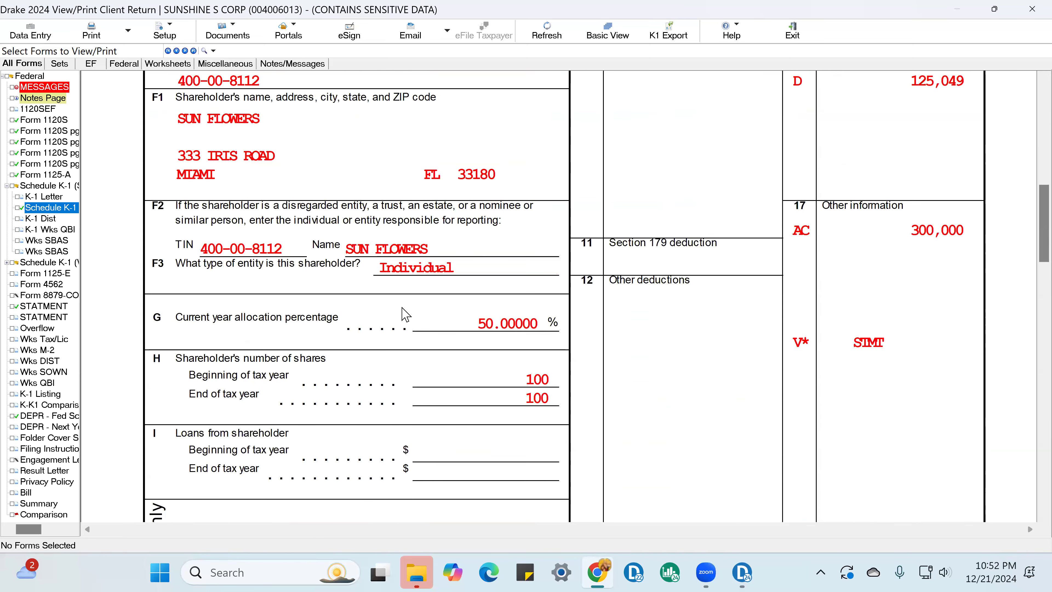
{"action": "scroll", "coordinate": [405, 315], "scroll_direction": "up", "scroll_amount": 6}
Step: Open Form 1120-S page 1
{"action": "left_click", "coordinate": [52, 126]}
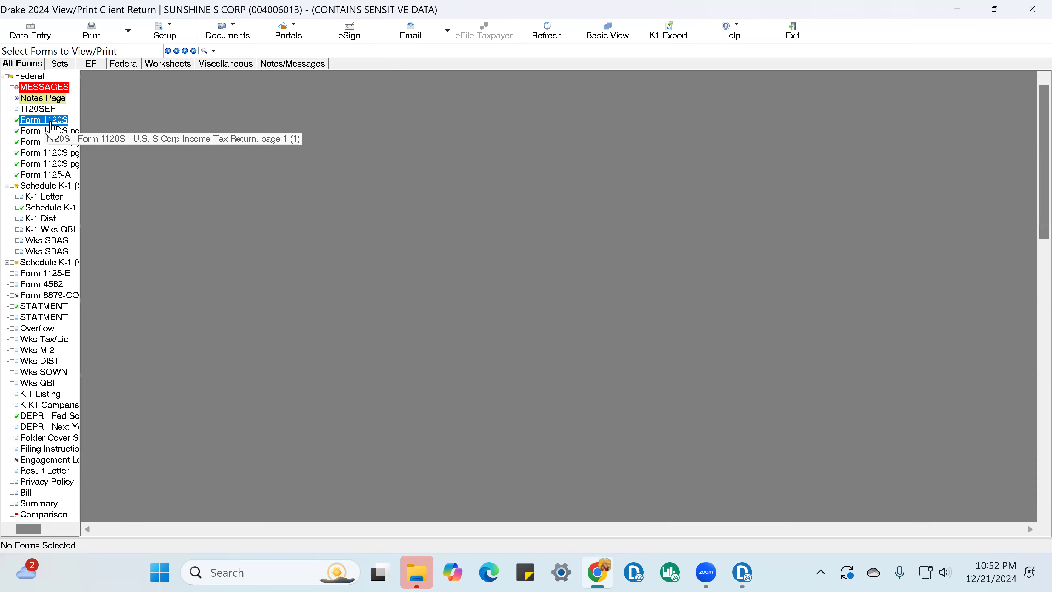